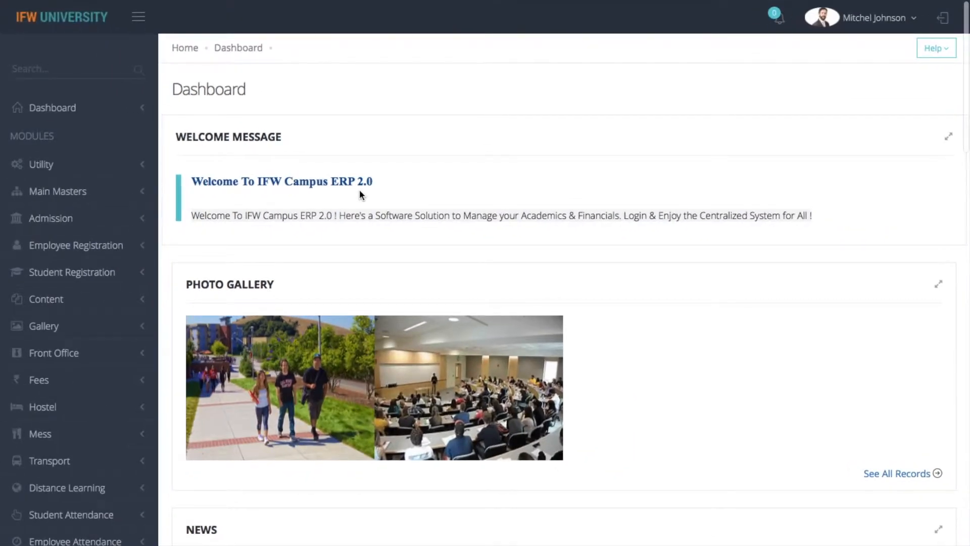
# Open the Hostels master list from the Hostel module dashboard in the sidebar.
pyautogui.scroll(-1, 359, 189)
pyautogui.scroll(-2, 359, 189)
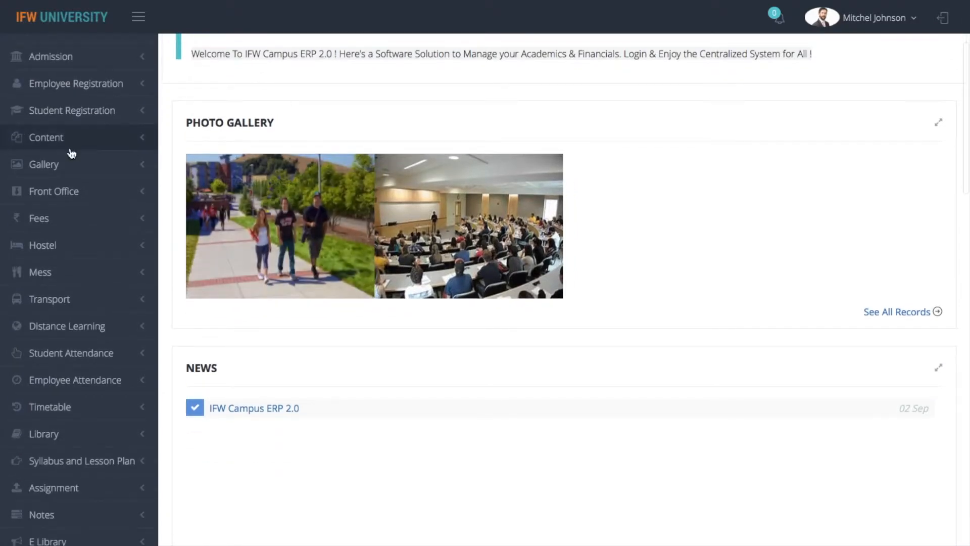
pyautogui.click(70, 259)
pyautogui.scroll(-1, 69, 258)
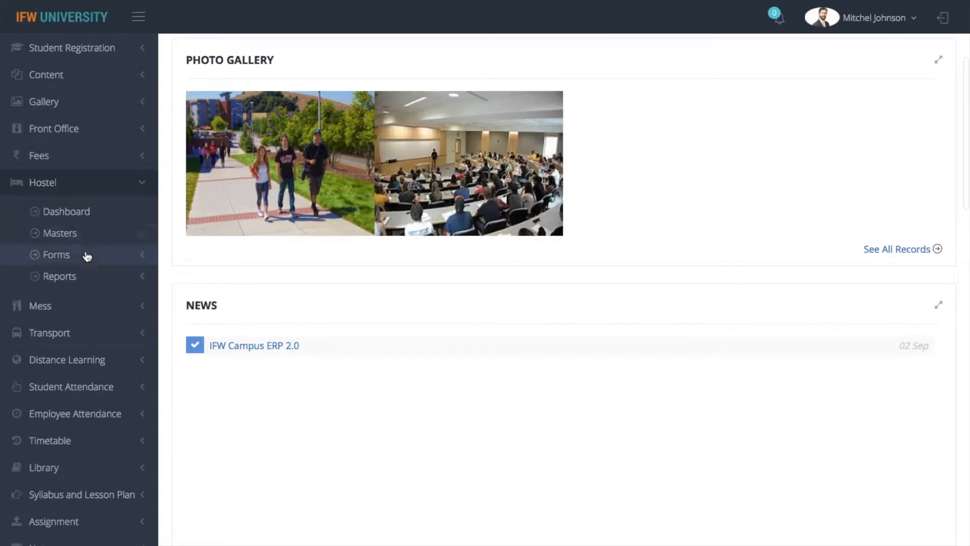
pyautogui.click(104, 217)
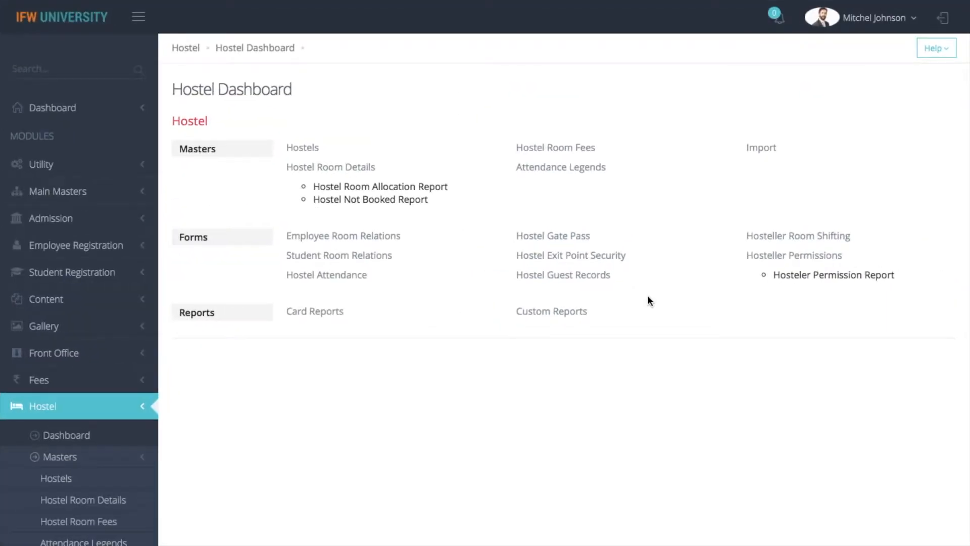
pyautogui.click(312, 152)
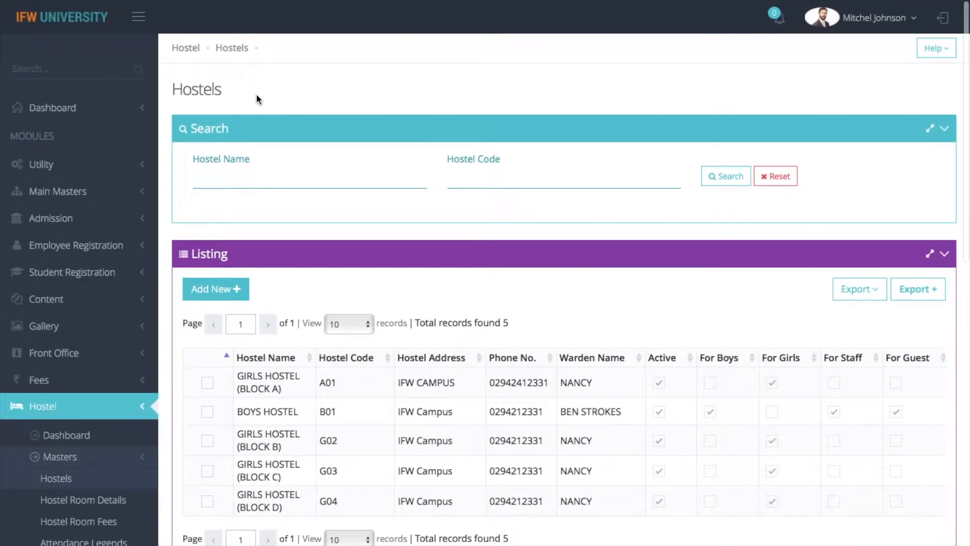
# Start a new hostel linked to both the engineering institute and architecture school.
pyautogui.scroll(-5, 256, 97)
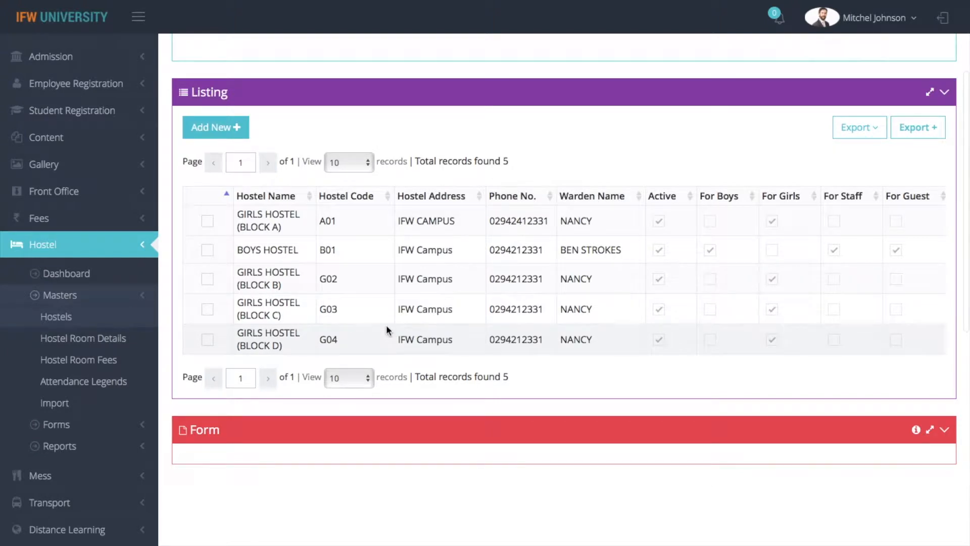
pyautogui.click(222, 133)
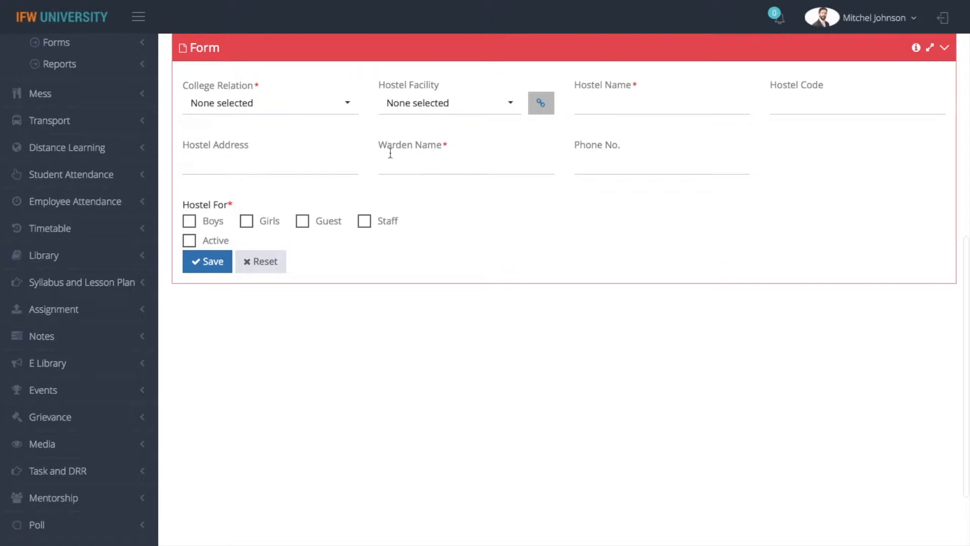
pyautogui.click(299, 114)
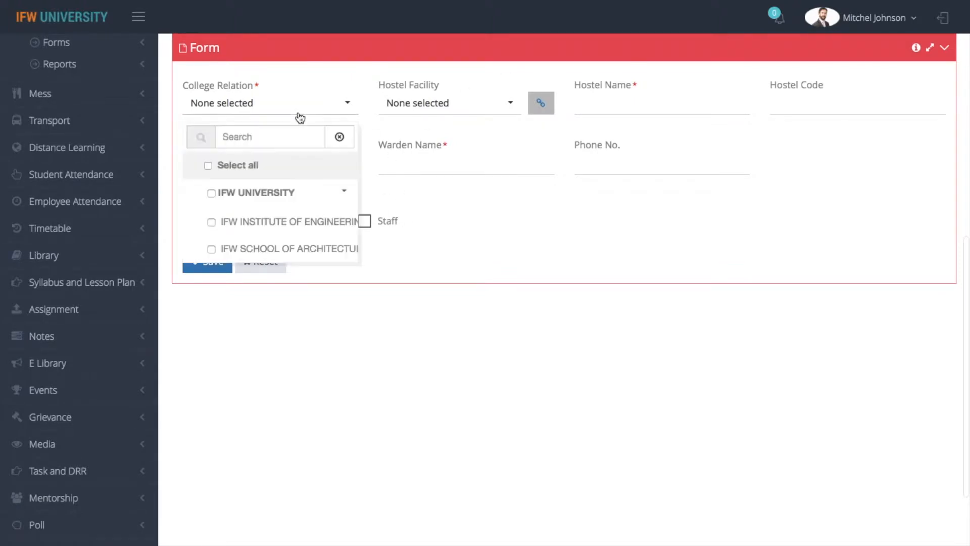
pyautogui.click(211, 223)
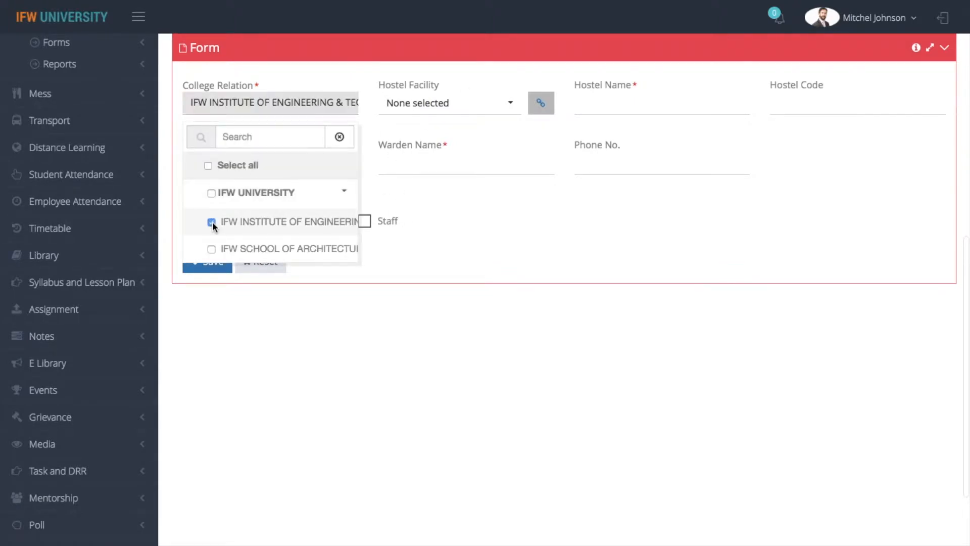
pyautogui.click(211, 249)
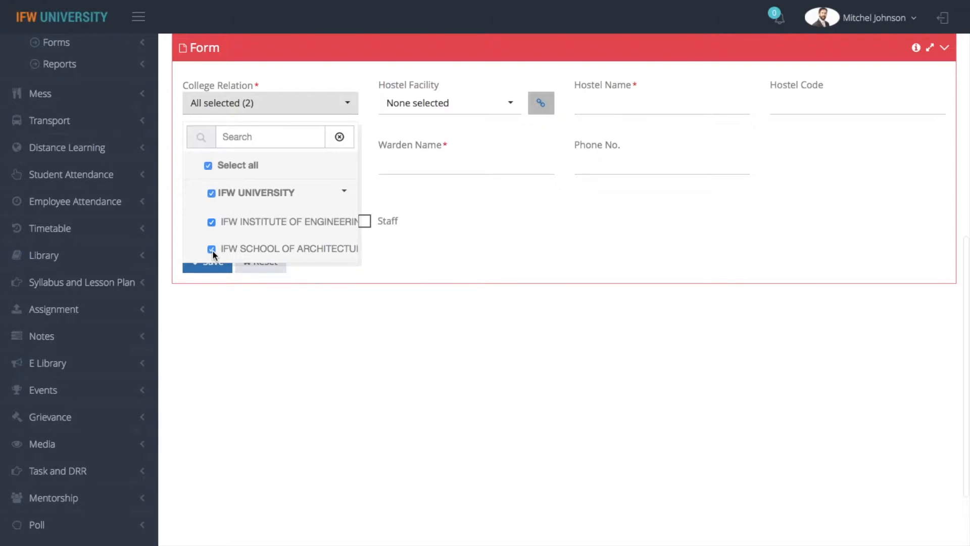
# Tick AC, Almirah, HEATER and Tables as the hostel facilities.
pyautogui.click(427, 103)
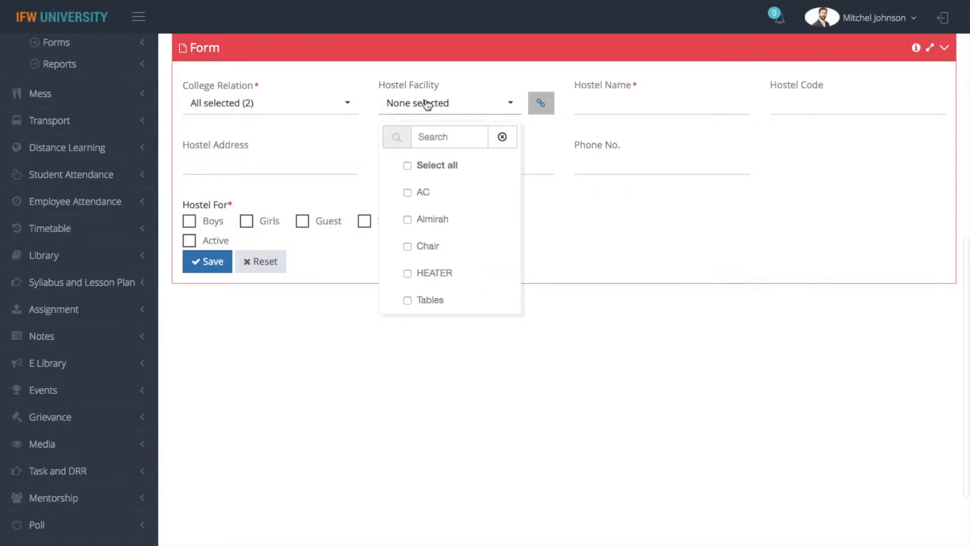
pyautogui.click(410, 193)
pyautogui.click(412, 221)
pyautogui.click(412, 275)
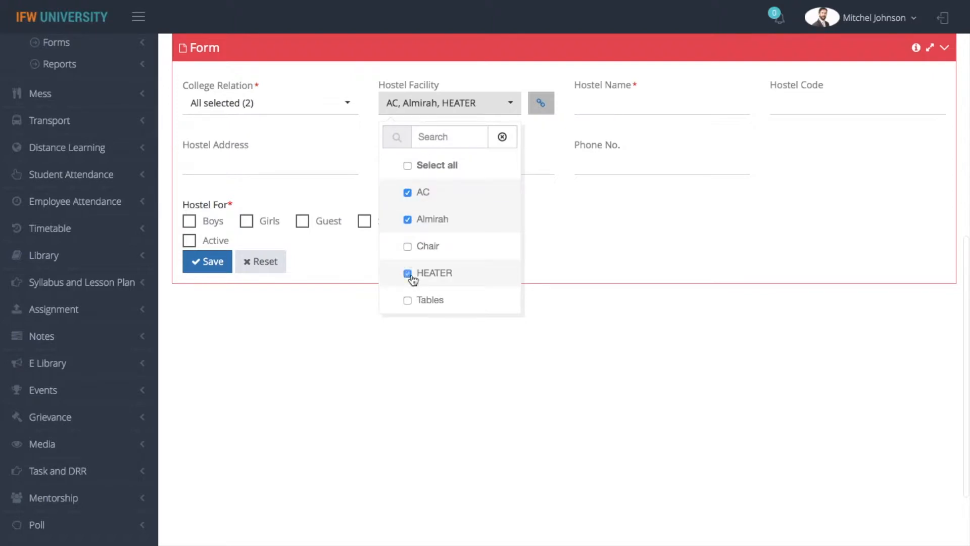
pyautogui.click(429, 302)
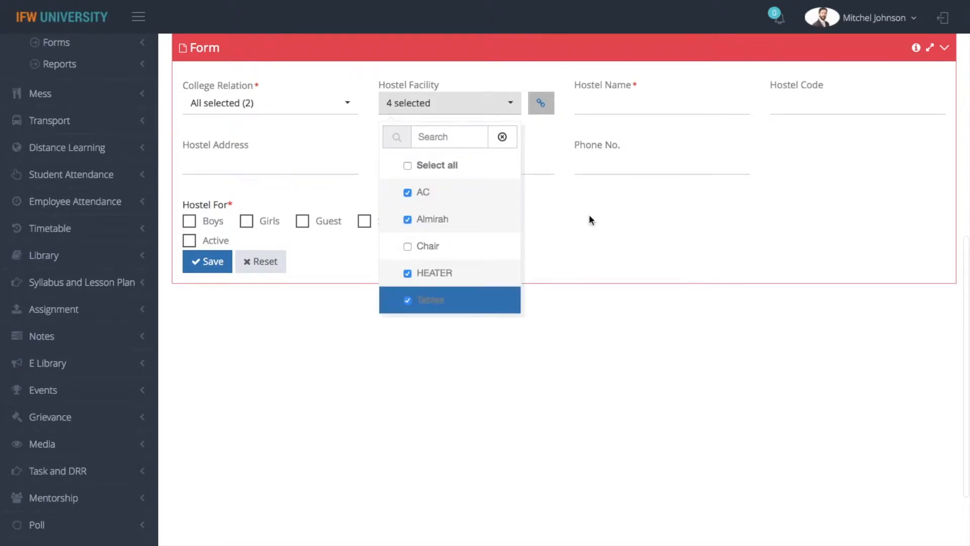
# Name the hostel 'Girls Hostel' with hostel code GH01.
pyautogui.click(601, 105)
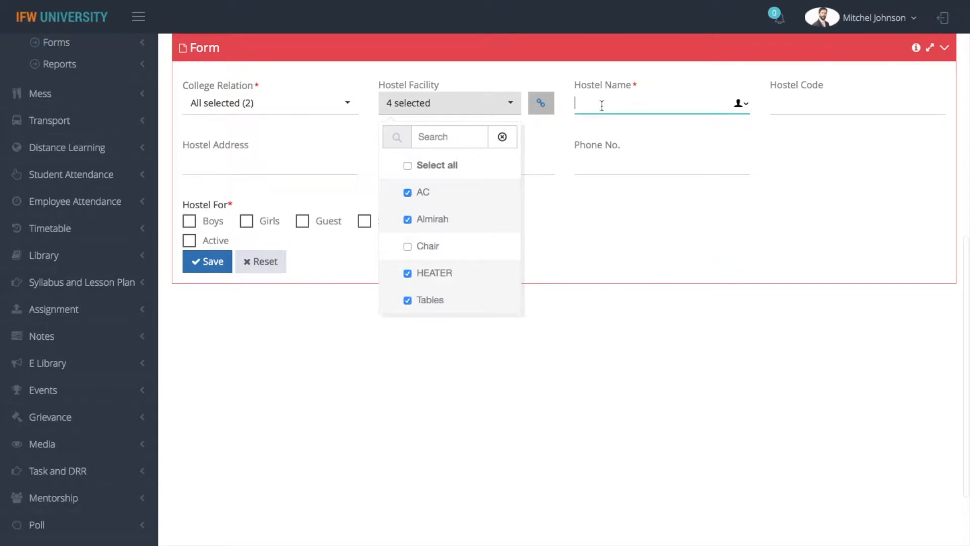
pyautogui.write('Girls Hostel')
pyautogui.click(826, 102)
pyautogui.write('GH')
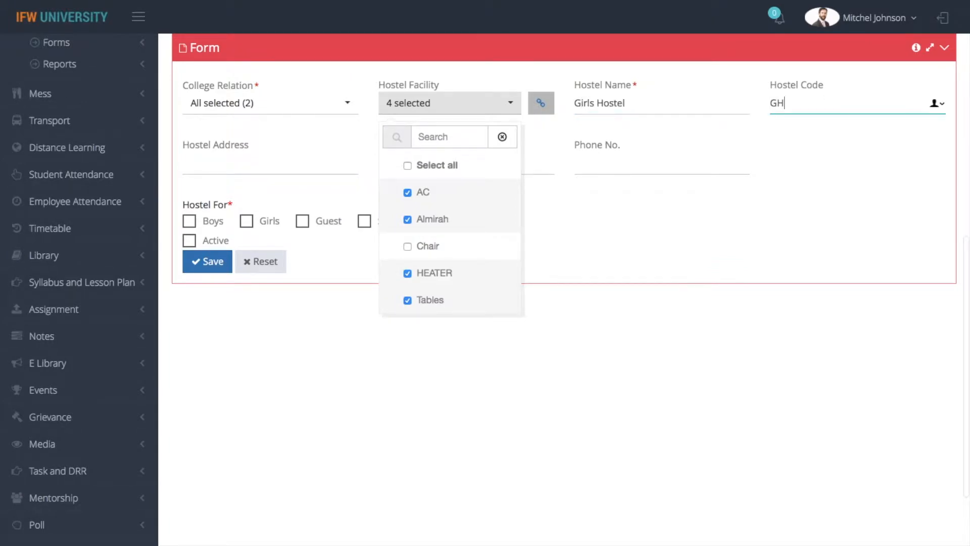
pyautogui.write('01')
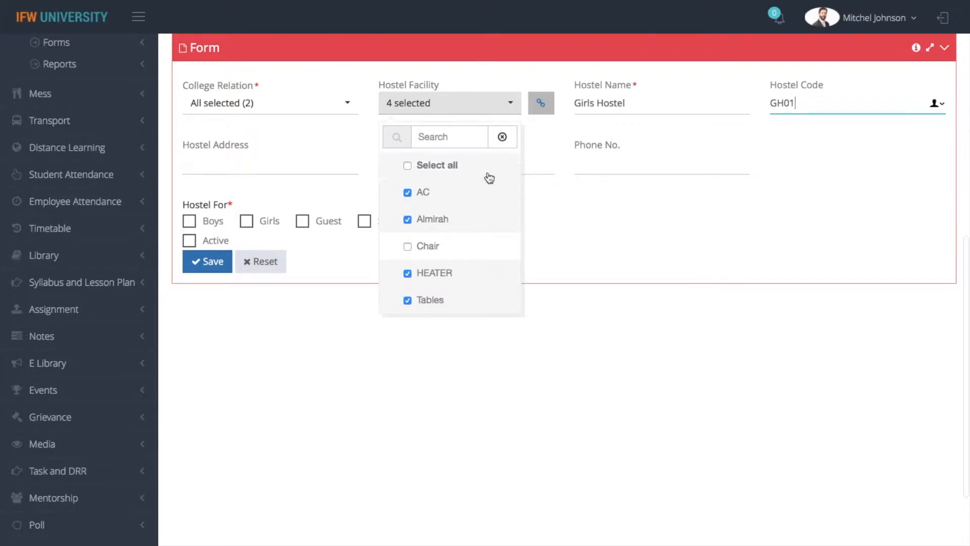
pyautogui.click(245, 172)
# Enter Nancy as the hostel's warden name.
pyautogui.click(434, 166)
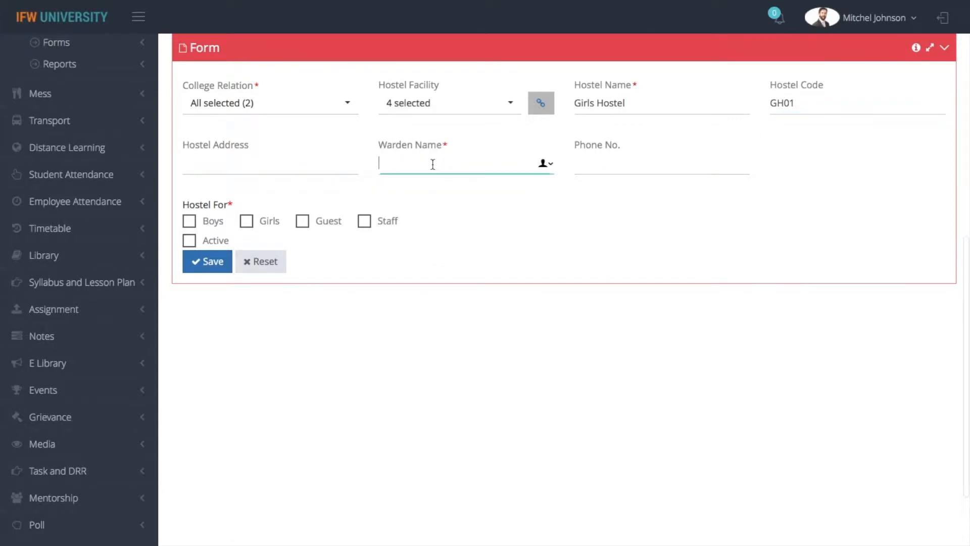
pyautogui.click(542, 164)
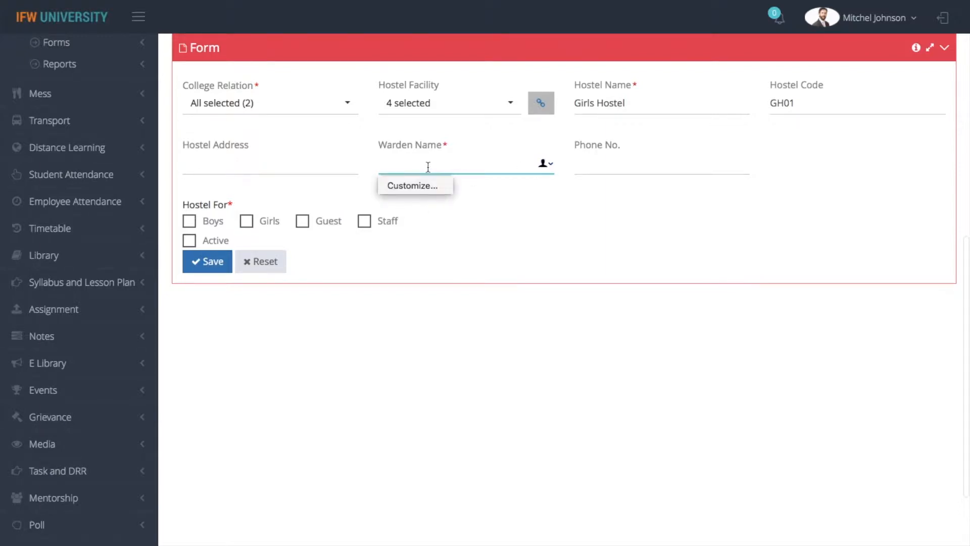
pyautogui.write('Nancy')
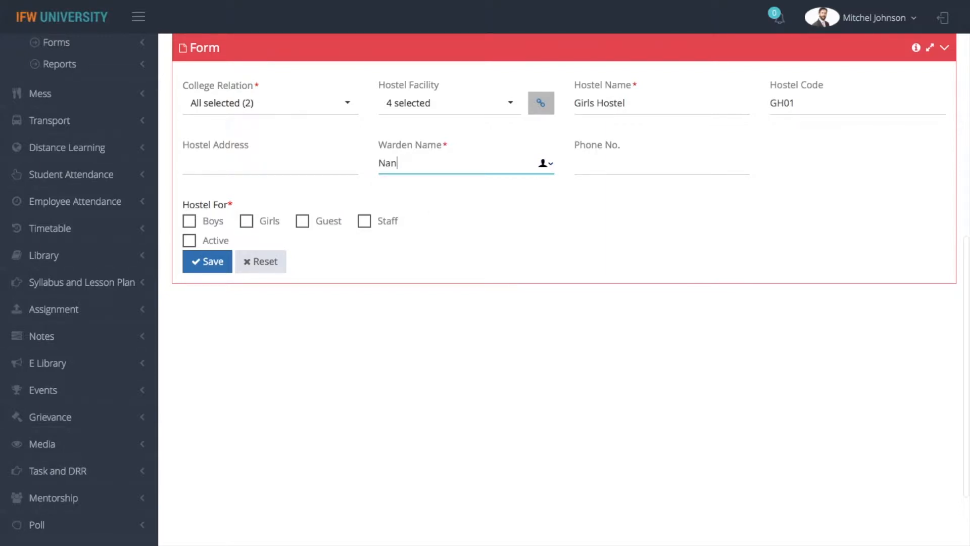
pyautogui.click(599, 170)
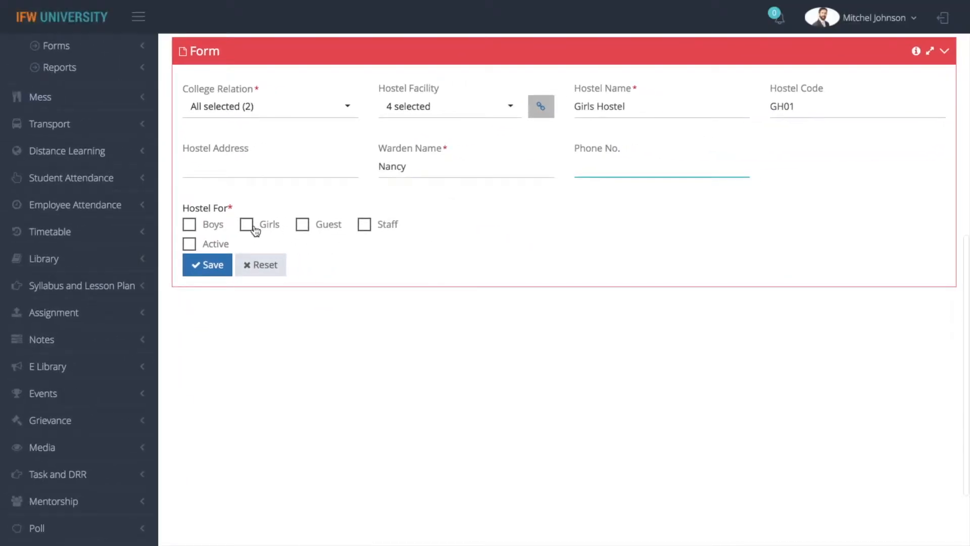
# Mark the hostel for Girls and Staff, set it Active, and return to the page top.
pyautogui.click(247, 226)
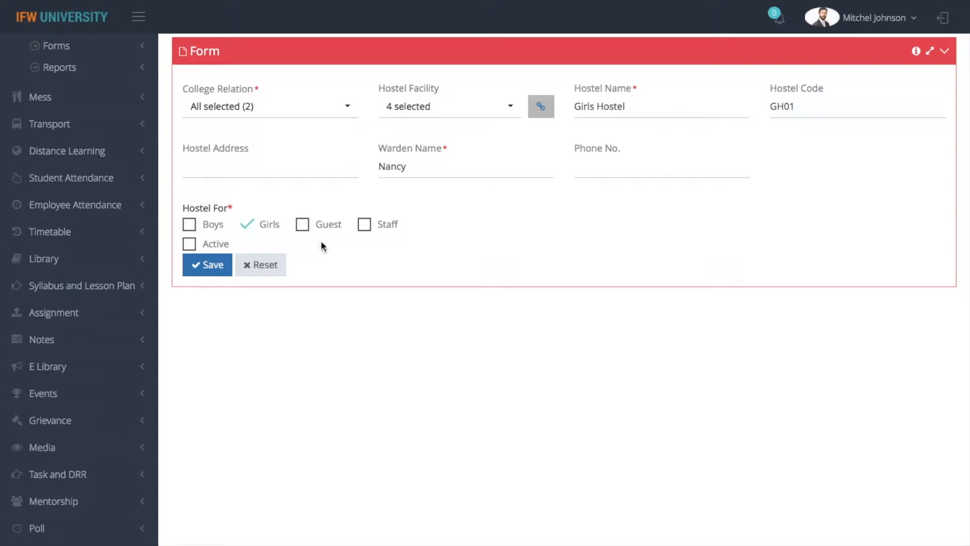
pyautogui.click(365, 225)
pyautogui.click(189, 247)
pyautogui.scroll(5, 545, 240)
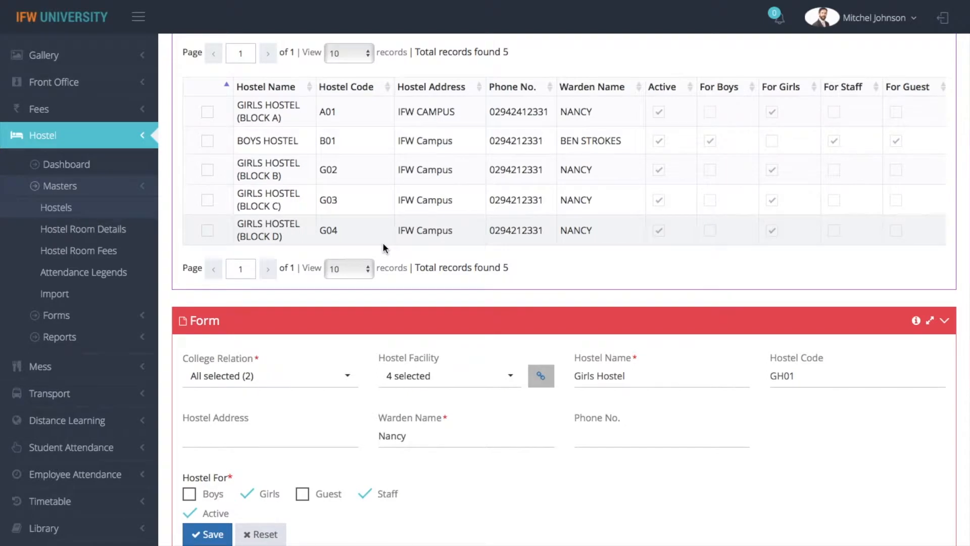
pyautogui.scroll(5, 384, 245)
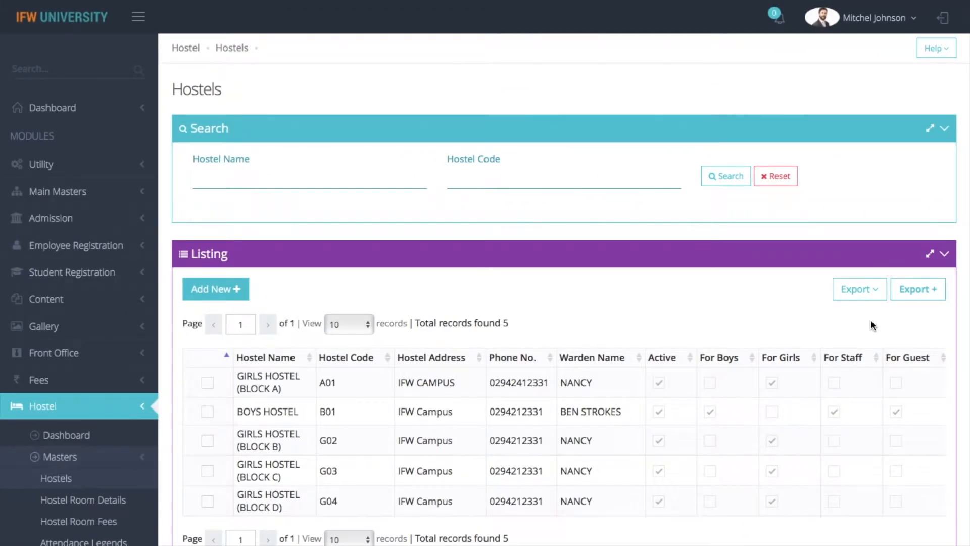
# Print the hostel list as a Hostel Master Report, then return to the Hostels tab.
pyautogui.click(859, 292)
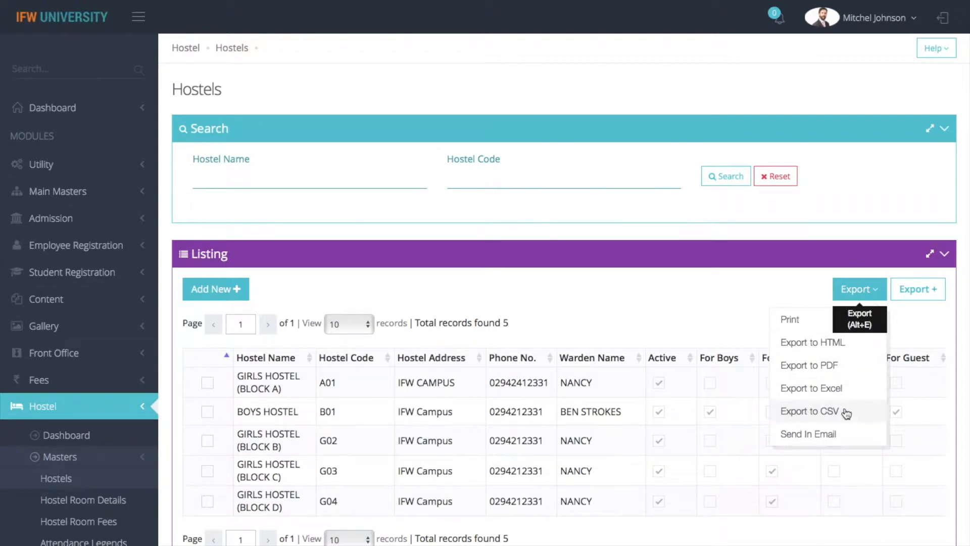
pyautogui.click(699, 313)
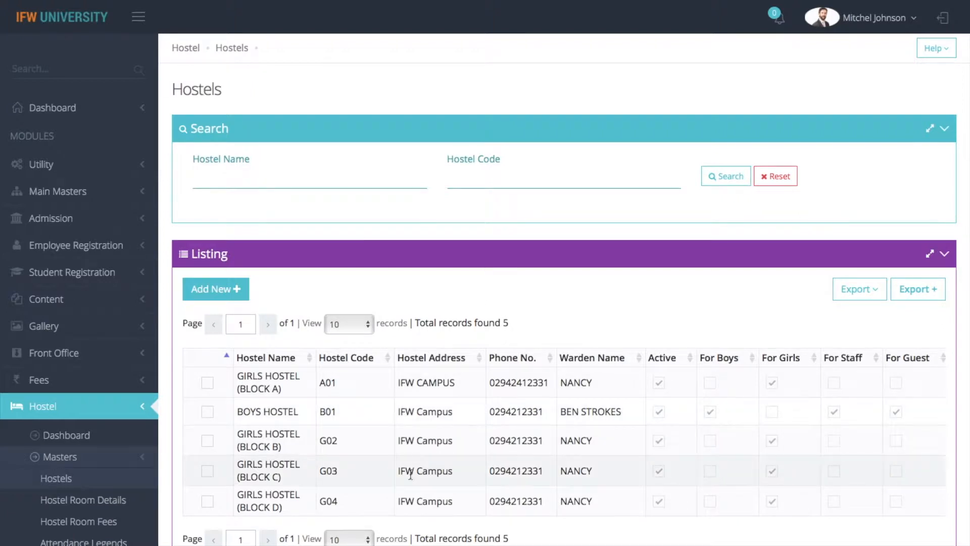
pyautogui.click(856, 289)
pyautogui.click(785, 319)
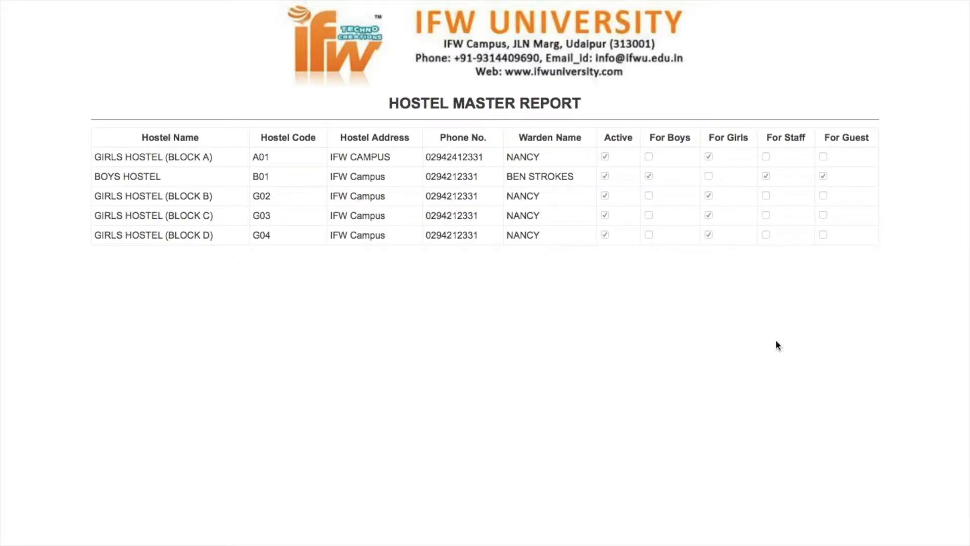
pyautogui.moveTo(156, 15)
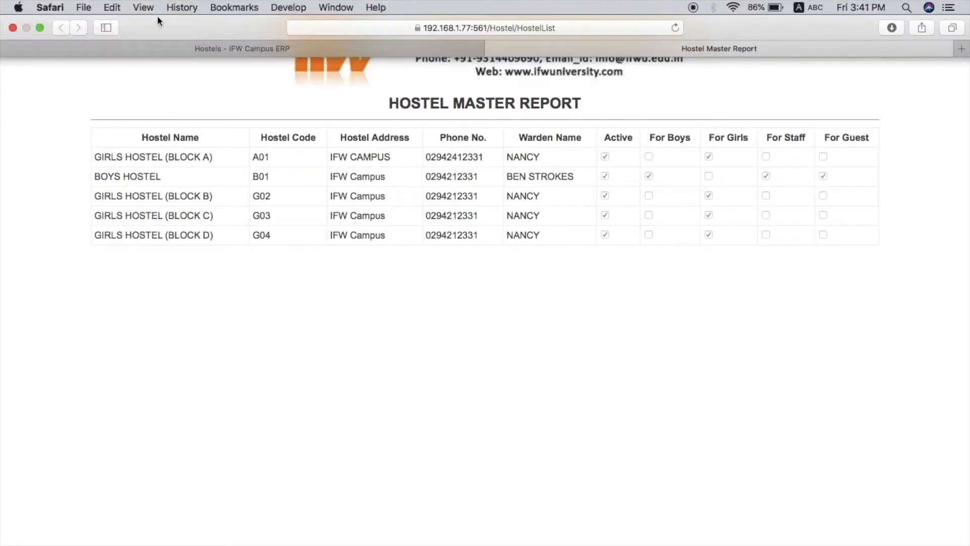
pyautogui.click(105, 49)
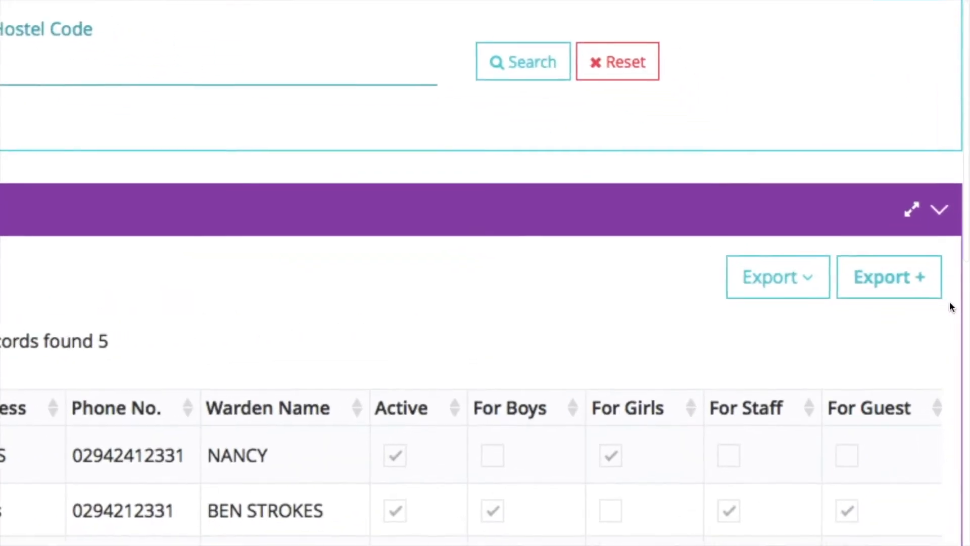
# Add Hostel Code, Hostel Name, Warden Name, For Boys/Girls/Staff/Guest and Active as export columns.
pyautogui.click(865, 286)
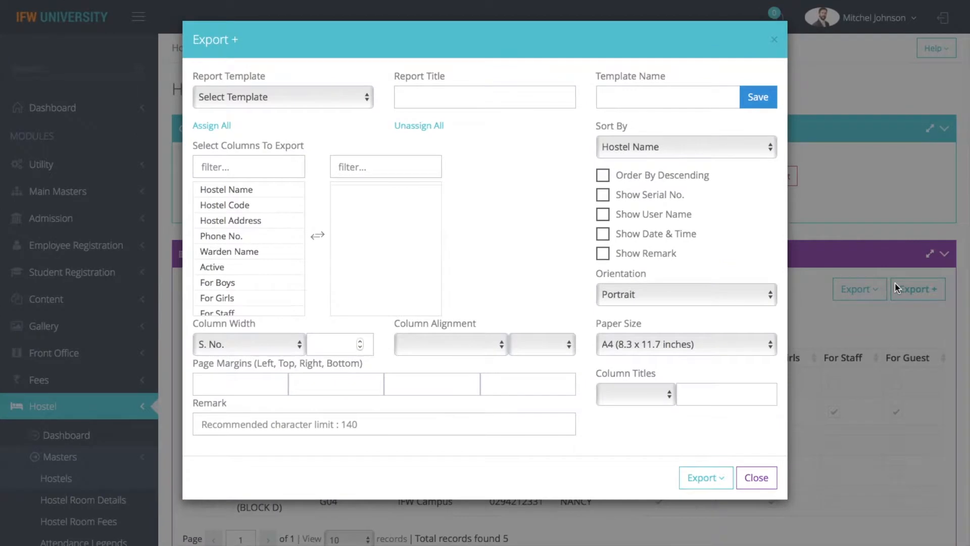
pyautogui.doubleClick(257, 205)
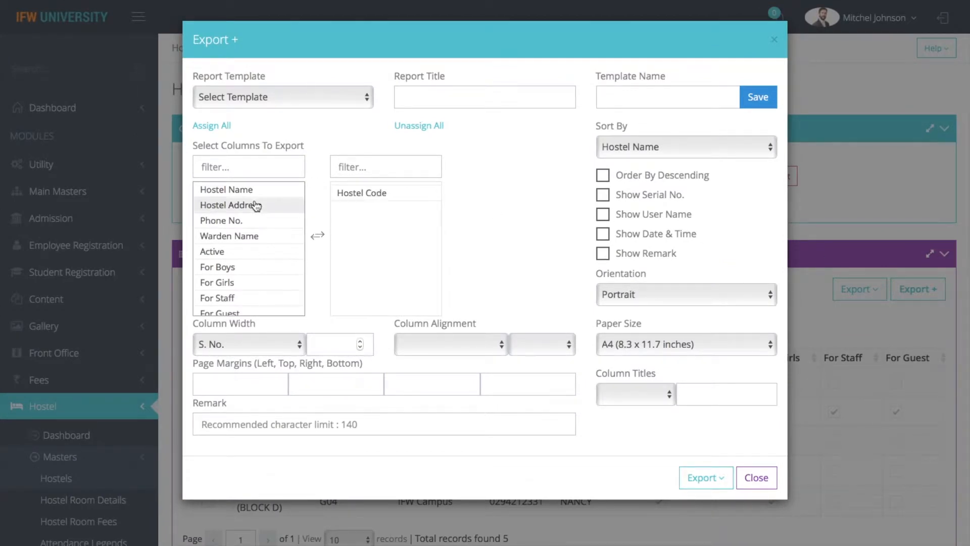
pyautogui.doubleClick(259, 192)
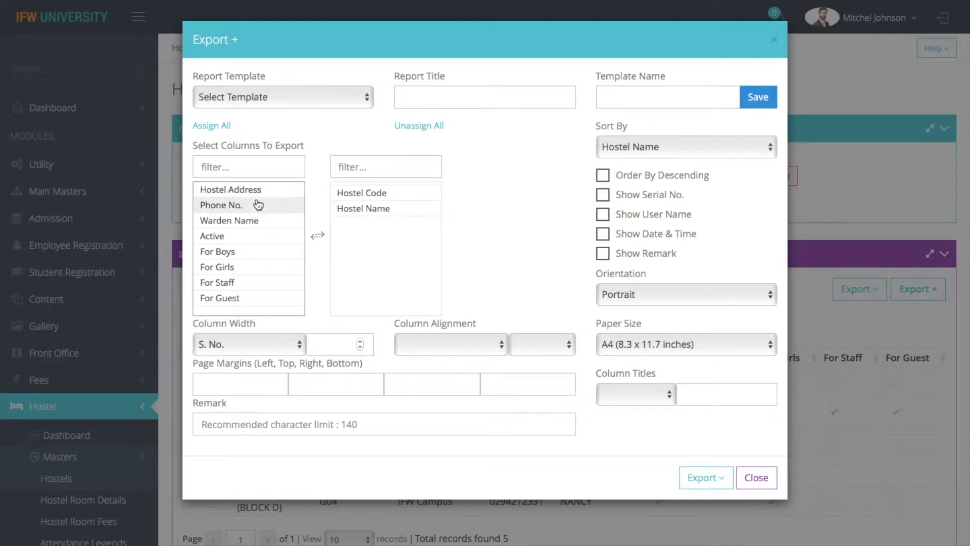
pyautogui.doubleClick(265, 221)
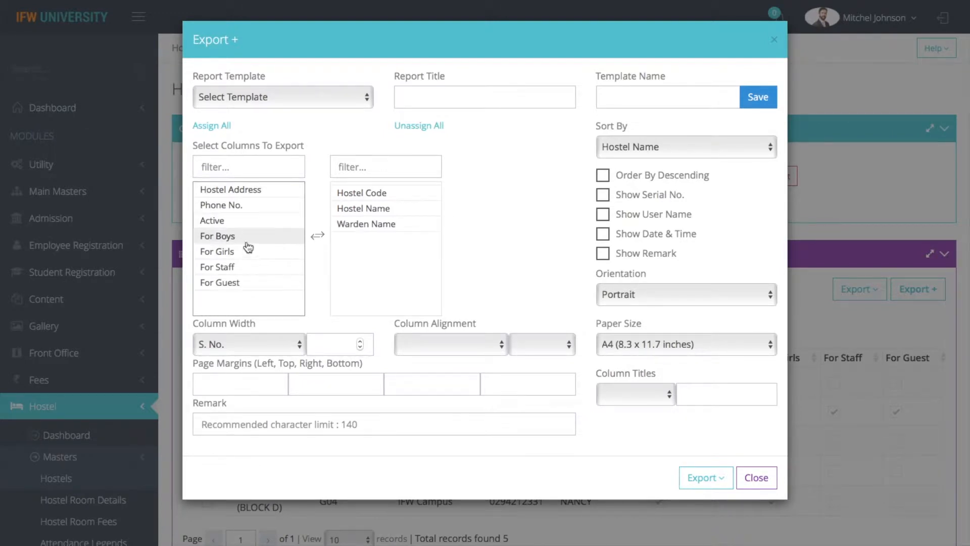
pyautogui.doubleClick(243, 239)
pyautogui.doubleClick(243, 238)
pyautogui.doubleClick(243, 239)
pyautogui.doubleClick(243, 239)
pyautogui.doubleClick(219, 221)
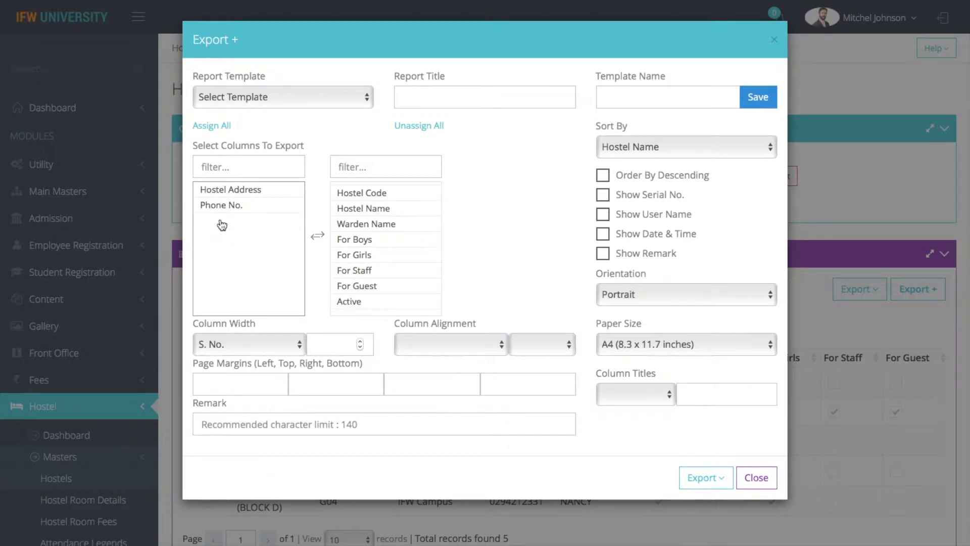
# Print the custom-column Hostel Master Report and return to the Hostels tab.
pyautogui.click(710, 481)
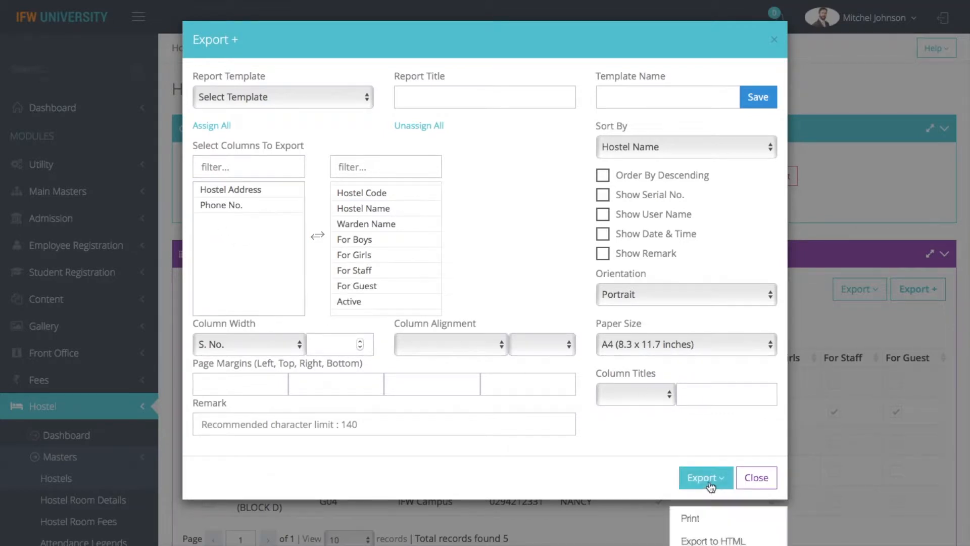
pyautogui.click(689, 520)
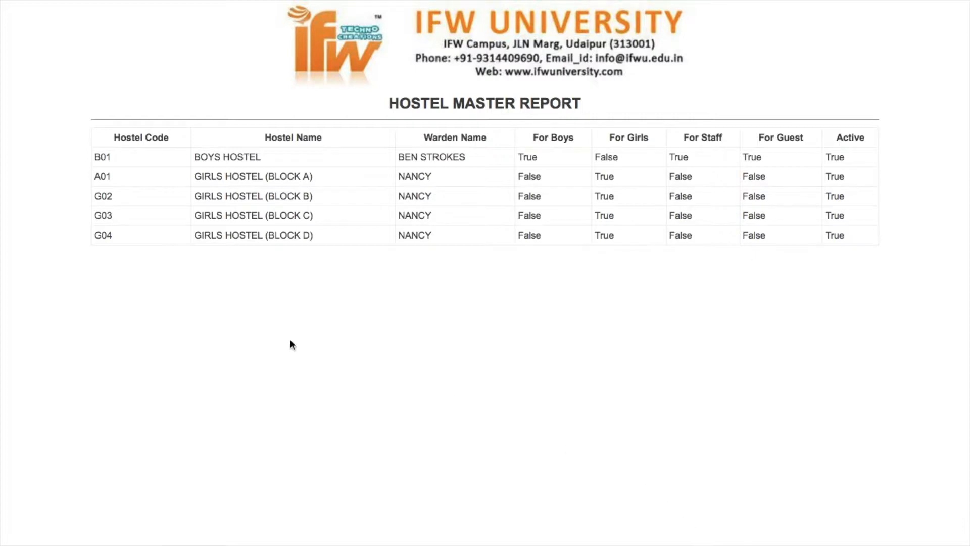
pyautogui.moveTo(61, 4)
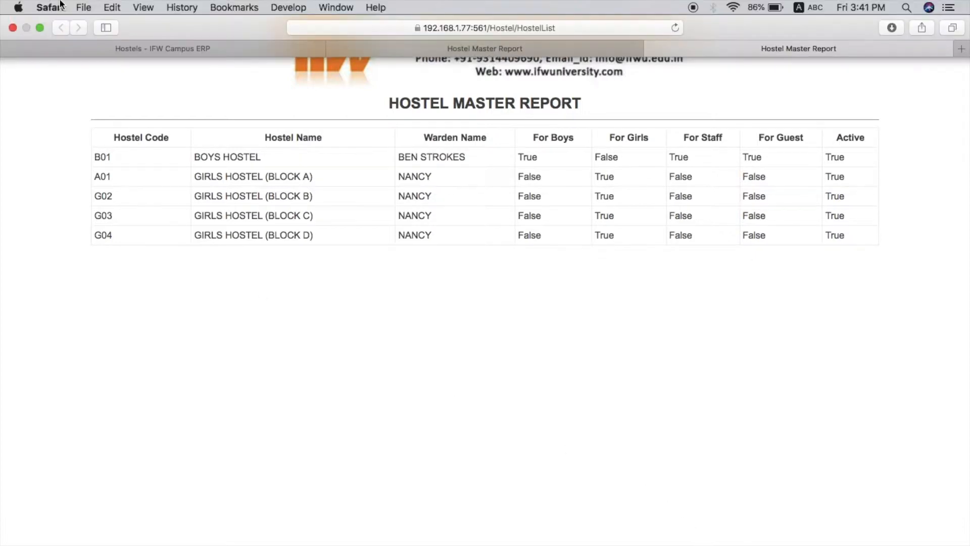
pyautogui.click(142, 47)
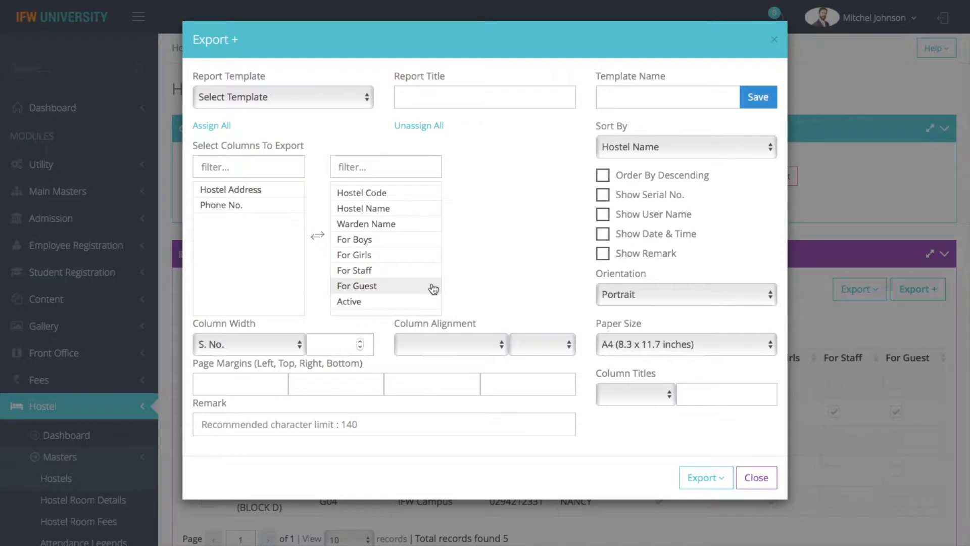
# Save the current export setup as the template 'Hostel Details'.
pyautogui.click(644, 97)
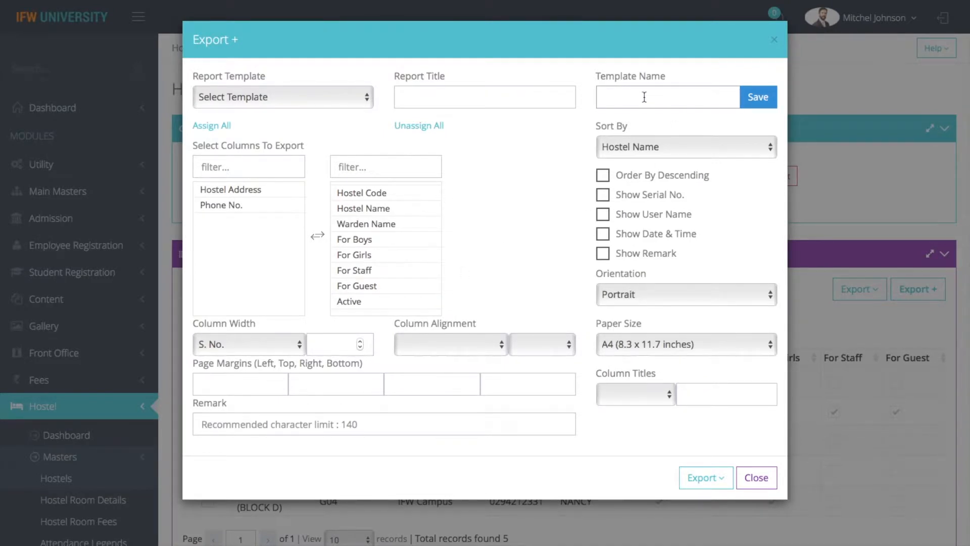
pyautogui.write('Hostel Deatils')
pyautogui.click(651, 115)
pyautogui.click(759, 98)
pyautogui.click(755, 476)
# Apply the Hostel Details template, print its report, then close the export options.
pyautogui.click(920, 294)
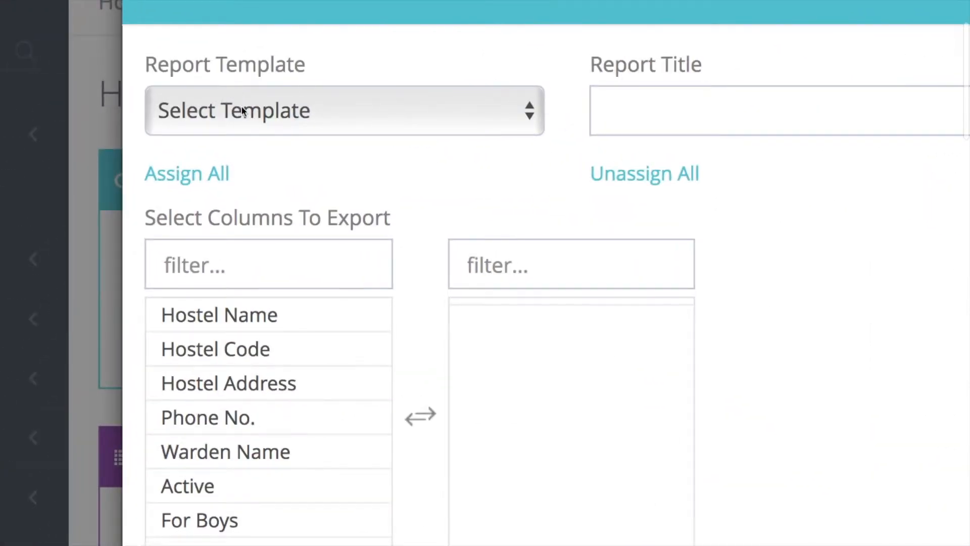
pyautogui.click(237, 97)
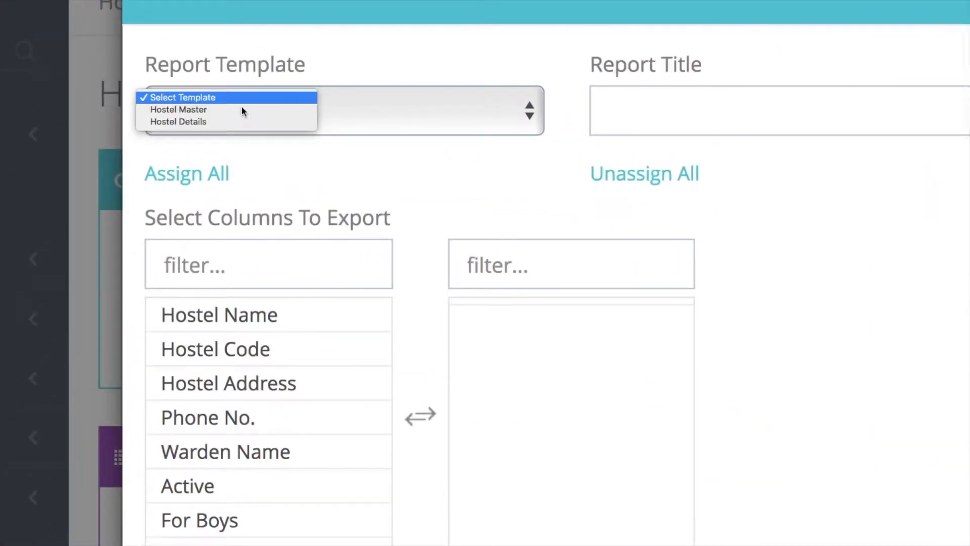
pyautogui.click(211, 124)
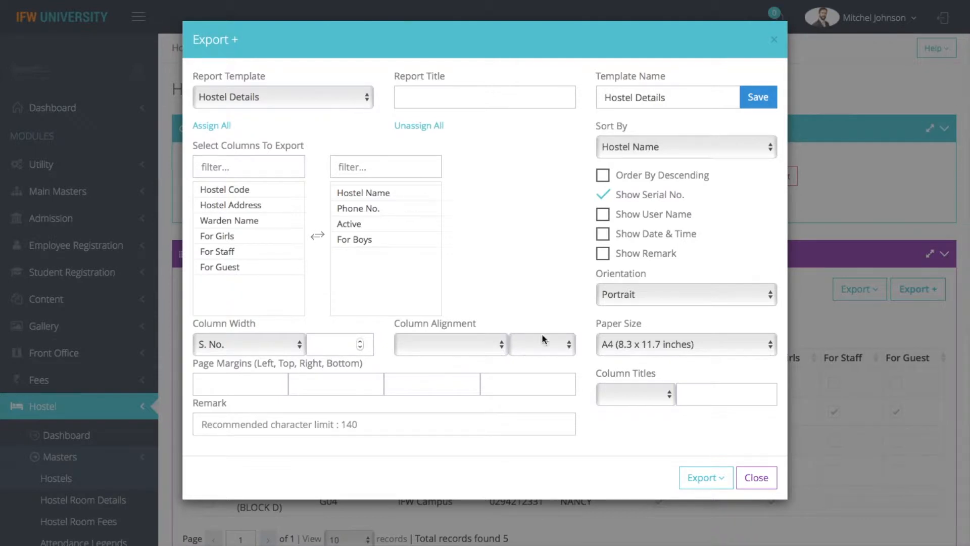
pyautogui.click(705, 479)
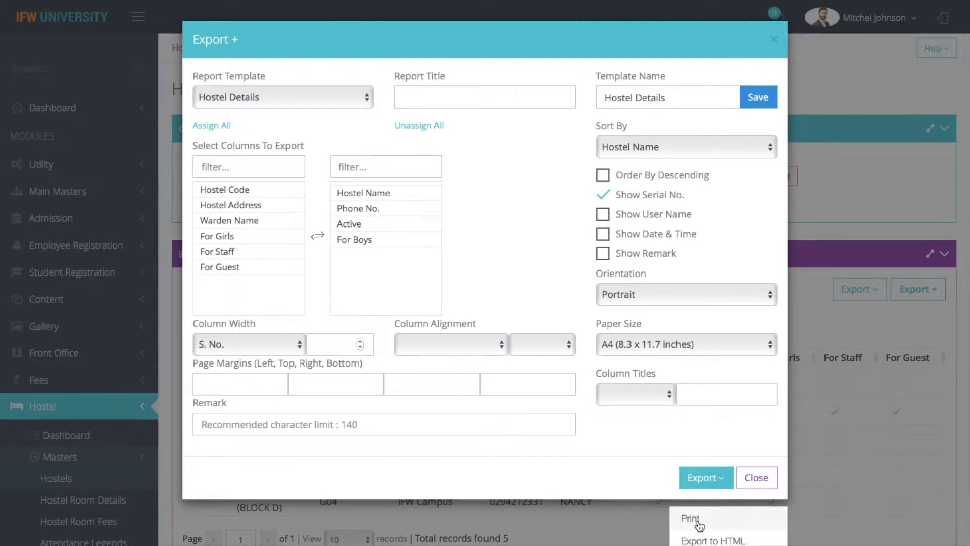
pyautogui.click(701, 520)
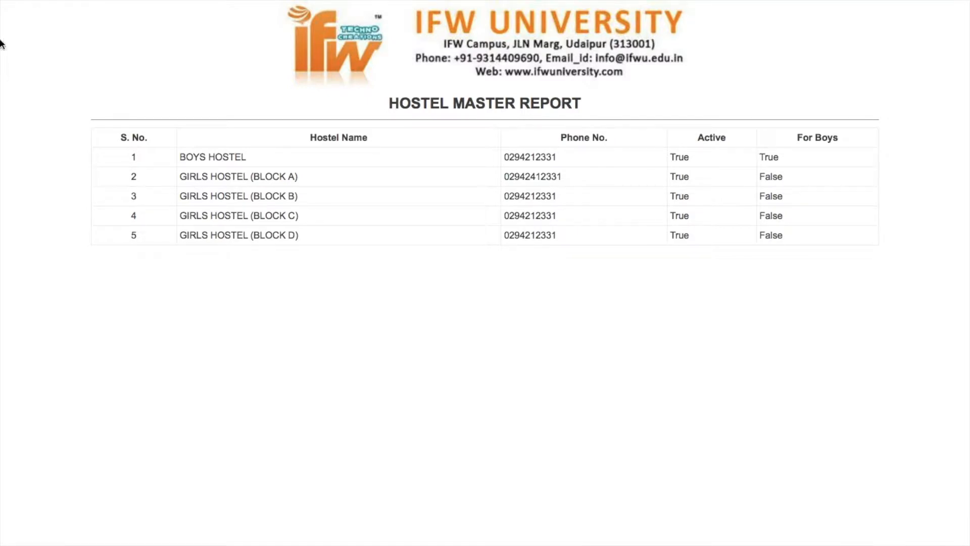
pyautogui.moveTo(91, 5)
pyautogui.click(111, 49)
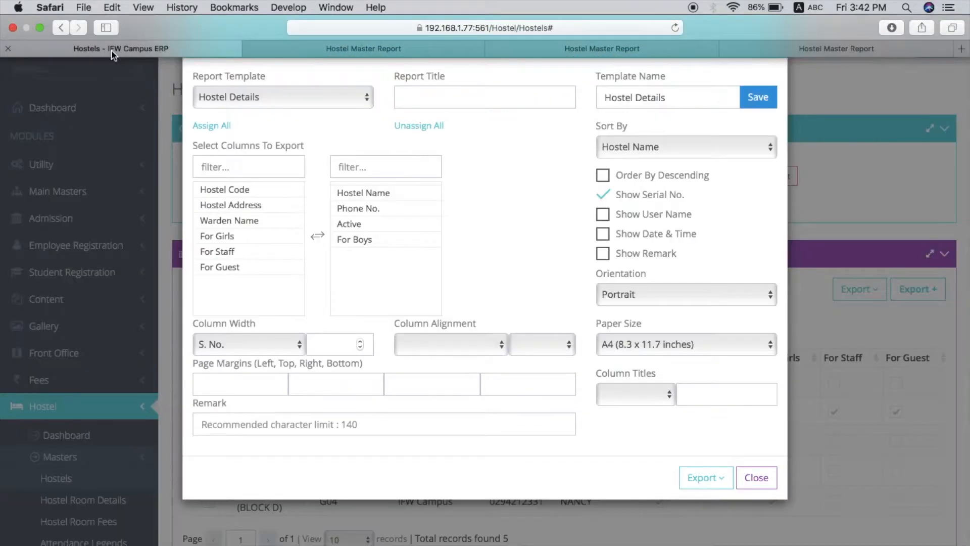
pyautogui.click(722, 404)
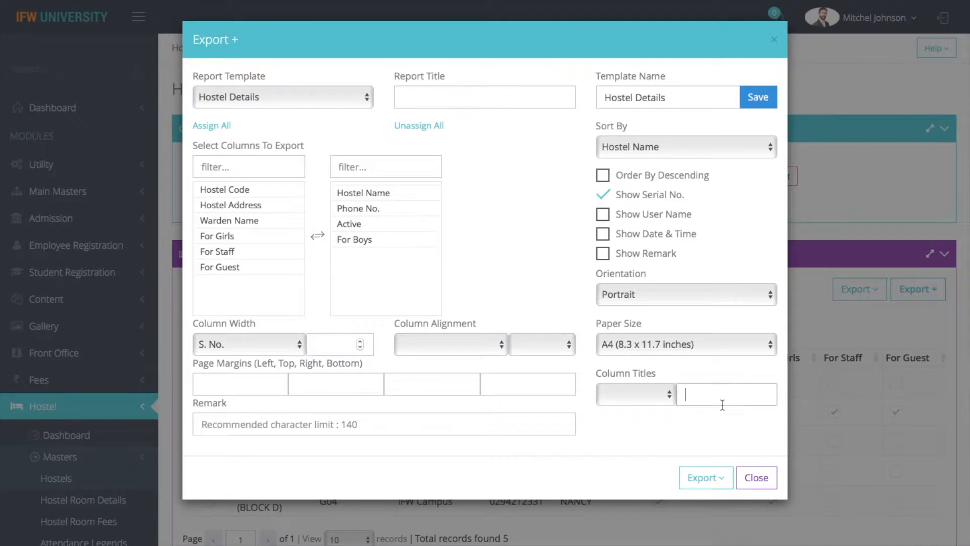
pyautogui.click(758, 478)
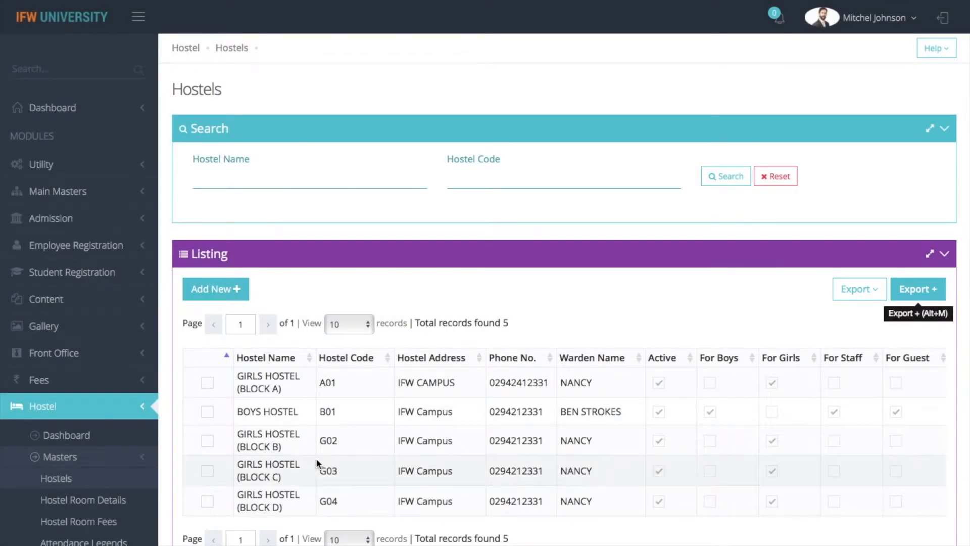
# Open Hostel Room Details (149 rooms) and start a blank new-room entry.
pyautogui.click(81, 502)
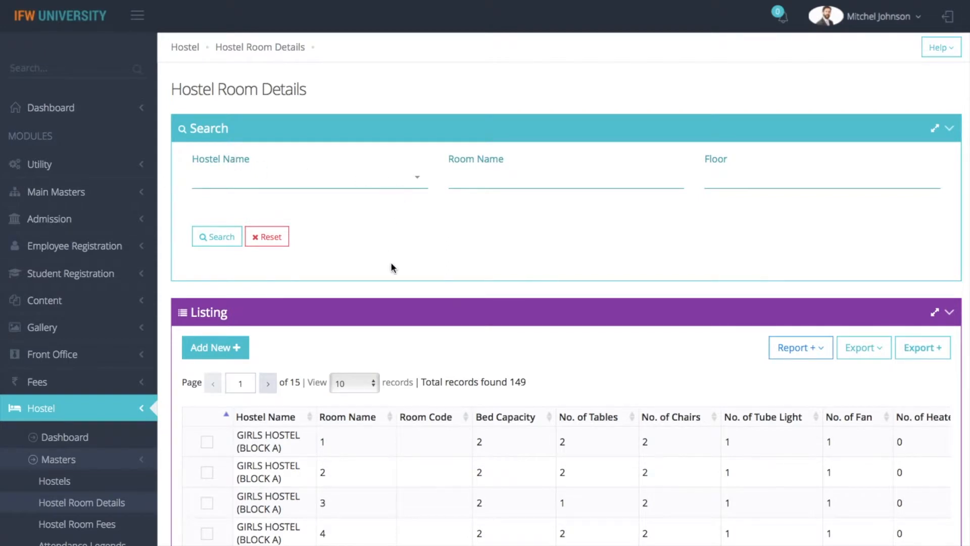
pyautogui.scroll(-1, 392, 268)
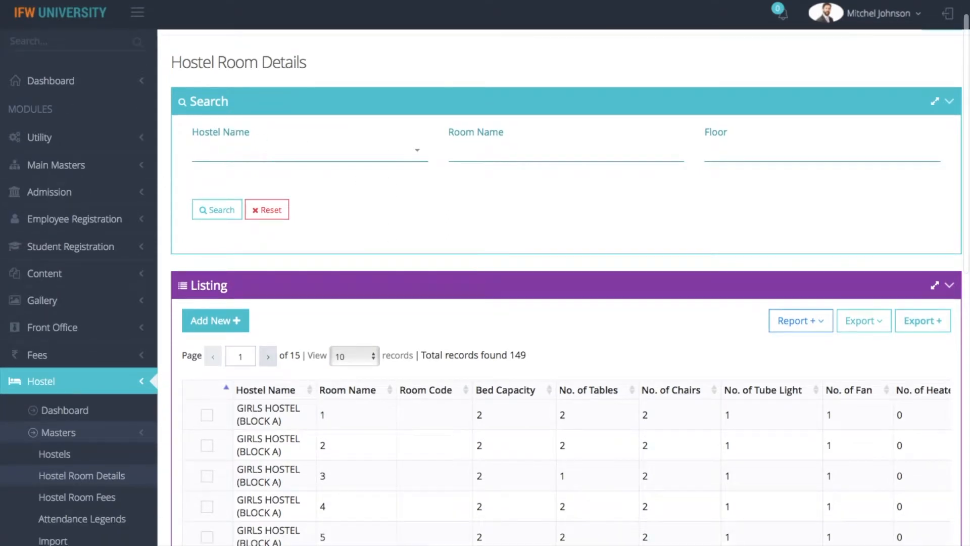
pyautogui.scroll(-7, 561, 303)
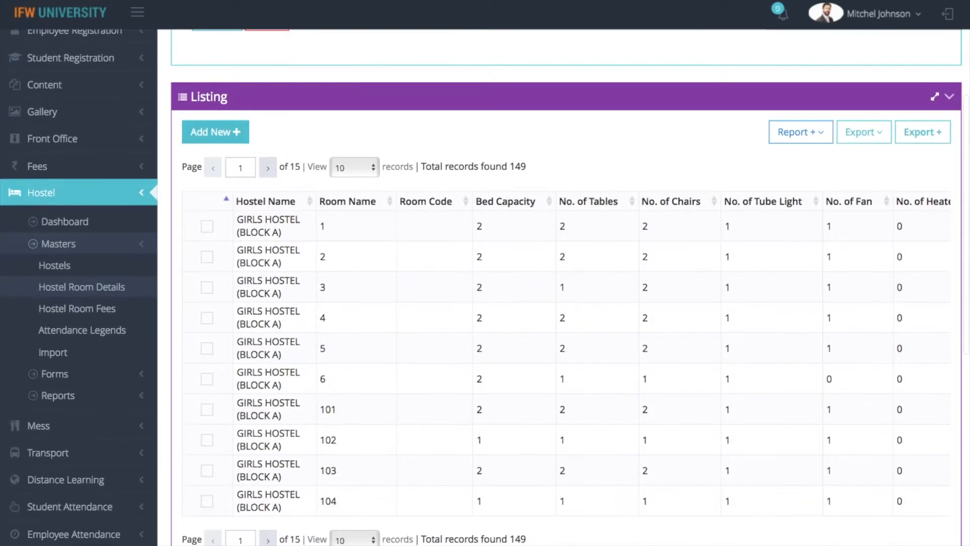
pyautogui.click(212, 132)
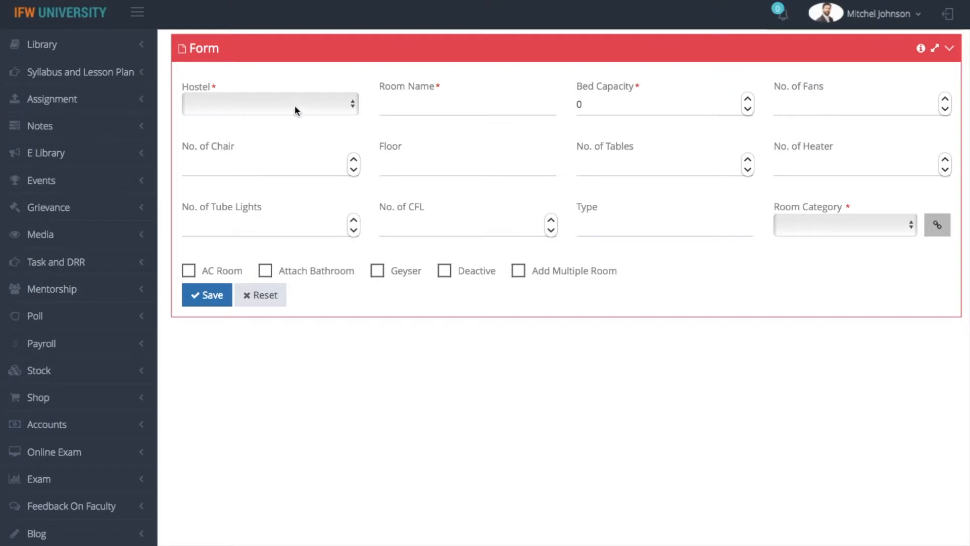
# Set hostel BOYS HOSTEL, room name 1, bed capacity 2, floor IIND FLOOR.
pyautogui.click(295, 105)
pyautogui.click(279, 128)
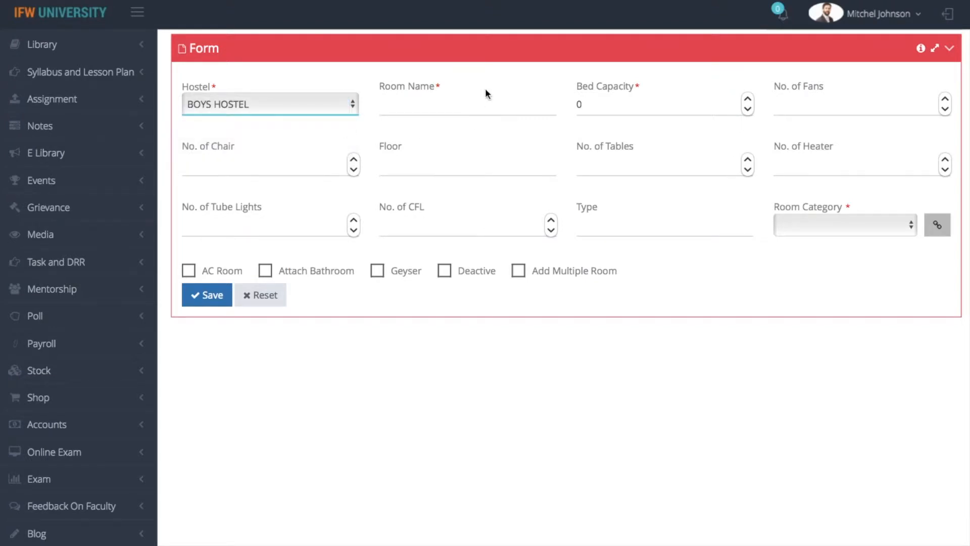
pyautogui.click(470, 102)
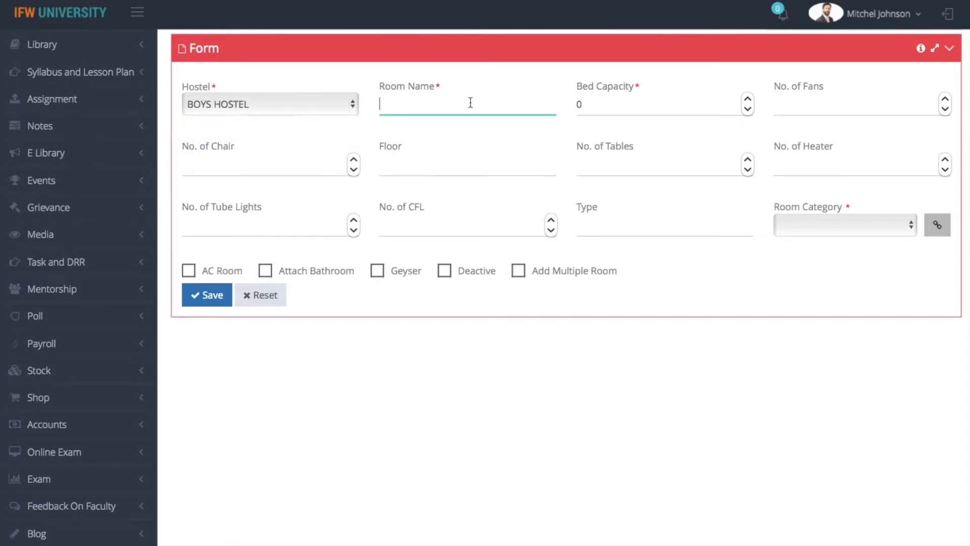
pyautogui.write('1')
pyautogui.click(582, 102)
pyautogui.press('BackSpace')
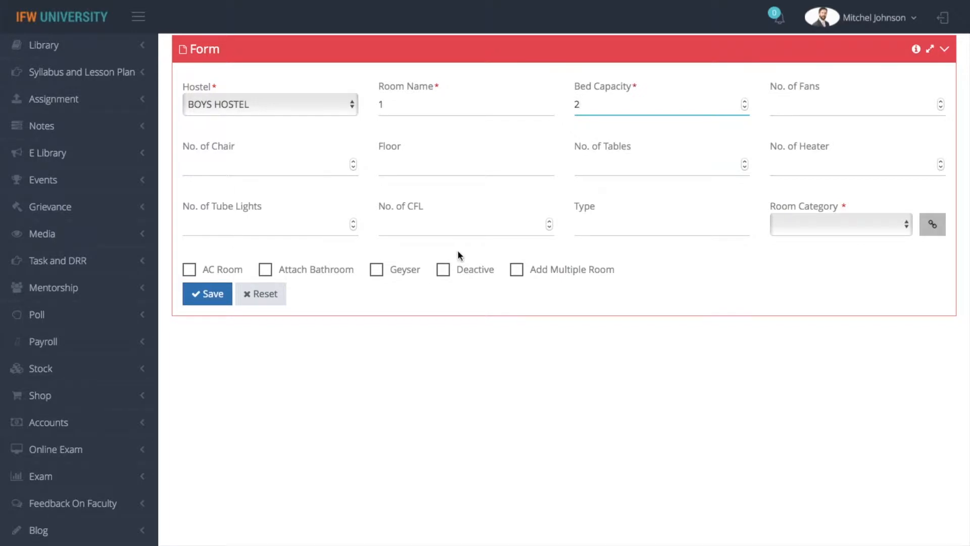
pyautogui.click(407, 171)
pyautogui.write('IIND FLOOR')
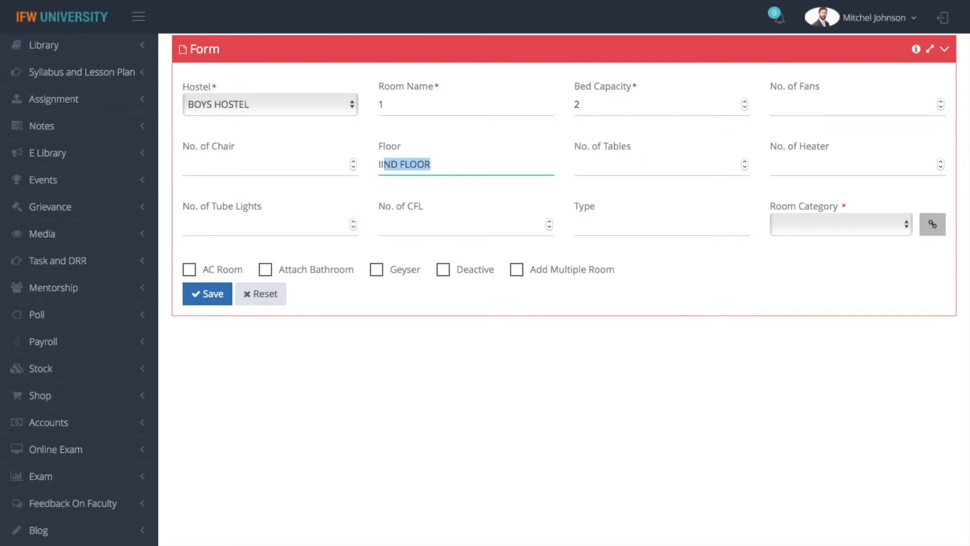
pyautogui.click(621, 231)
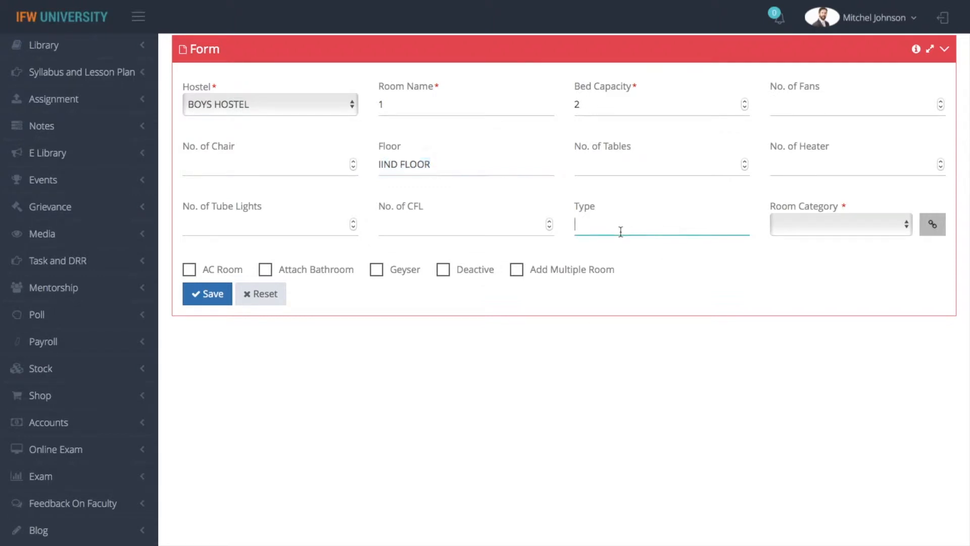
# Enter fixtures: 2 fans, 2 chairs, 2 tables, 1 heater, 2 tube lights, 2 CFLs.
pyautogui.click(803, 101)
pyautogui.write('2')
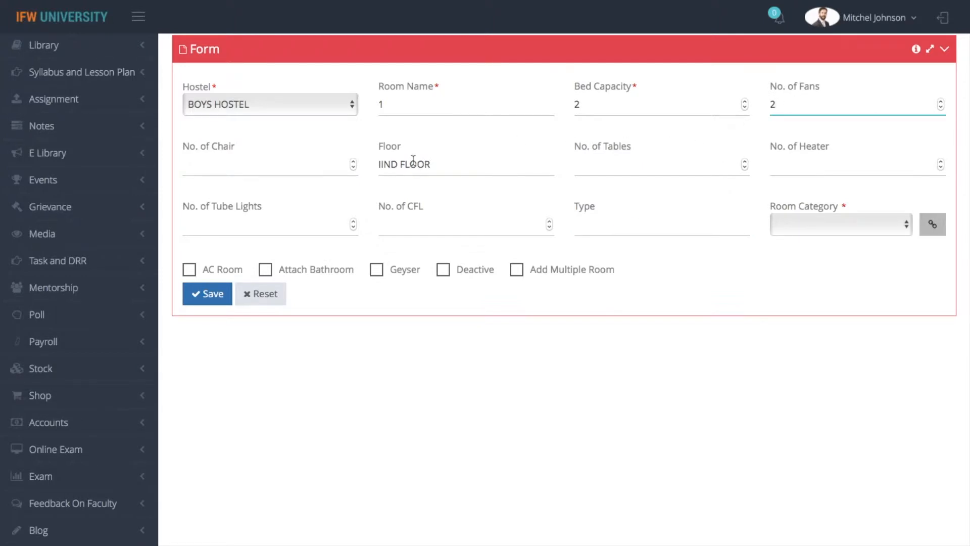
pyautogui.click(295, 166)
pyautogui.write('2')
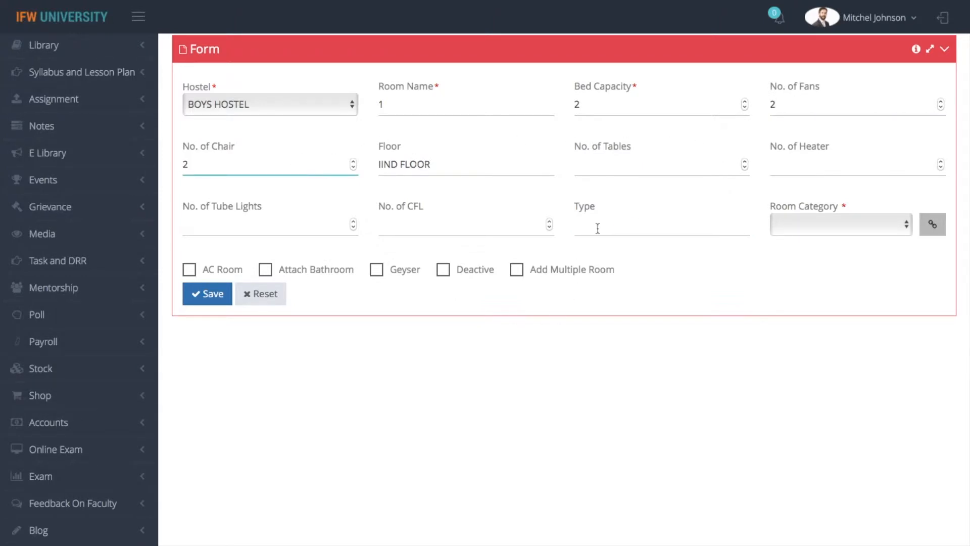
pyautogui.click(643, 165)
pyautogui.write('2')
pyautogui.click(829, 160)
pyautogui.write('1')
pyautogui.click(234, 230)
pyautogui.write('2')
pyautogui.click(415, 223)
pyautogui.write('2')
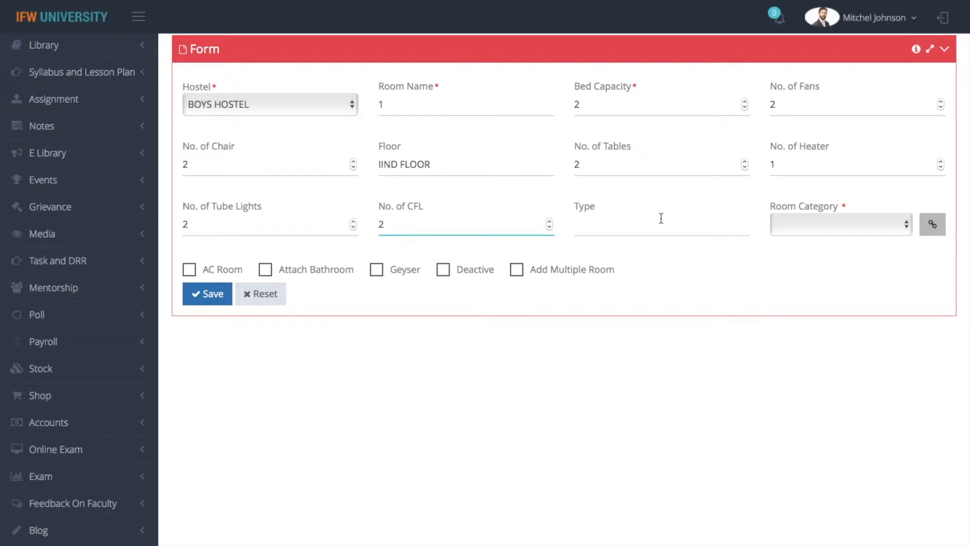
# Set the room category to Double seated and save the room record.
pyautogui.click(840, 224)
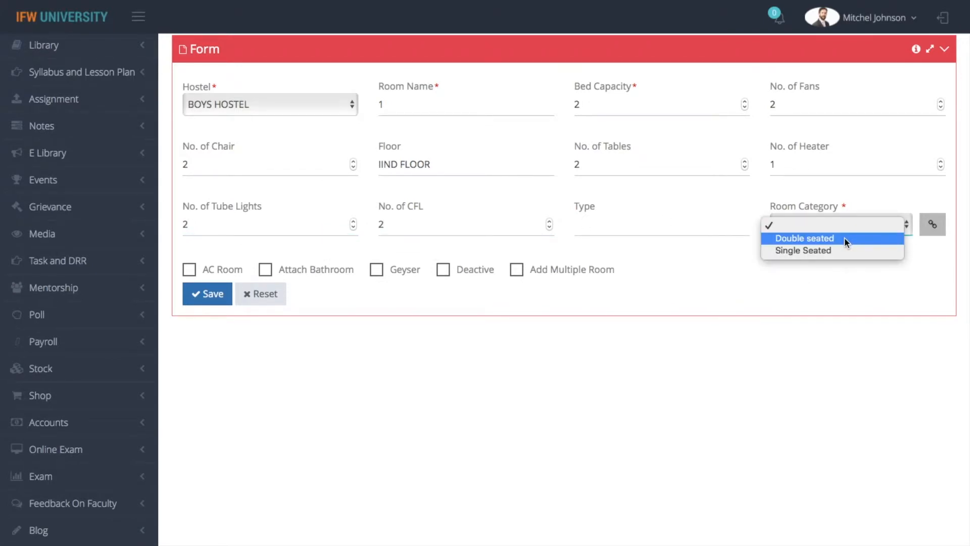
pyautogui.click(844, 238)
pyautogui.scroll(-1, 847, 243)
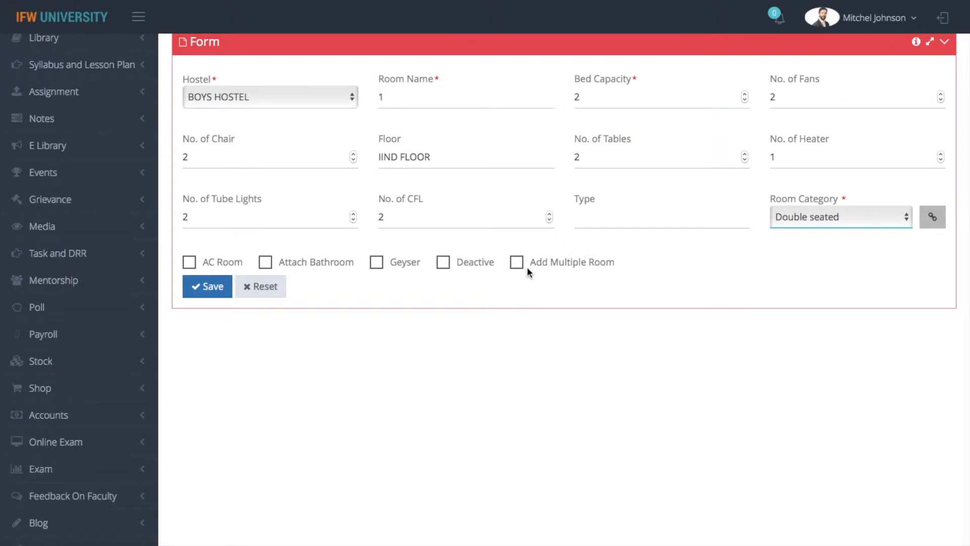
pyautogui.press('super+shift+backslash')
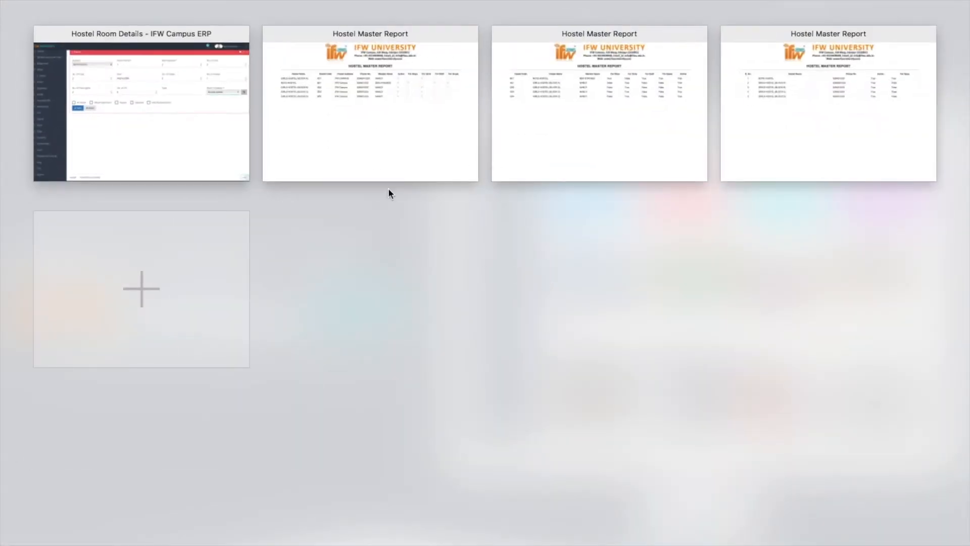
pyautogui.click(173, 141)
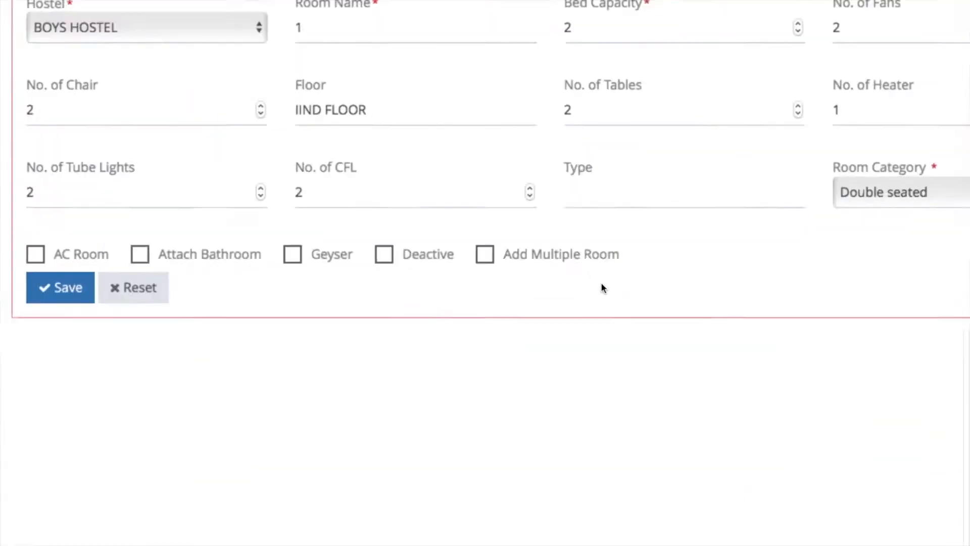
pyautogui.scroll(-5, 601, 283)
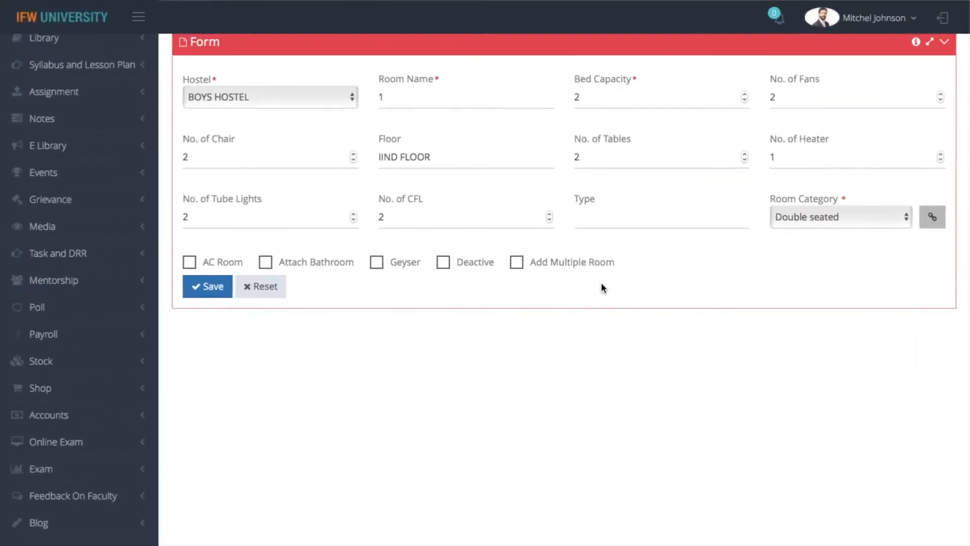
pyautogui.click(201, 288)
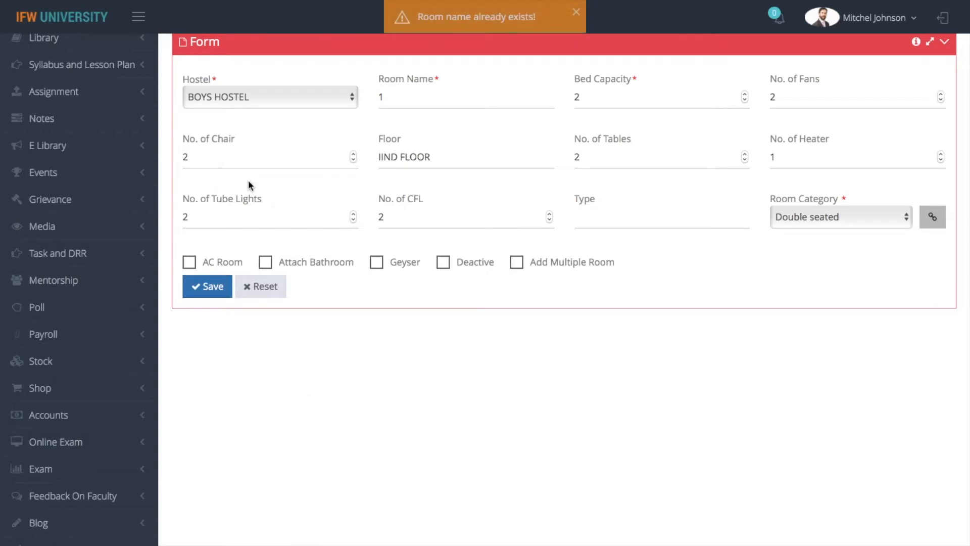
# Scroll through the room listing, then go to the Hostel Room Fees page.
pyautogui.scroll(3, 571, 407)
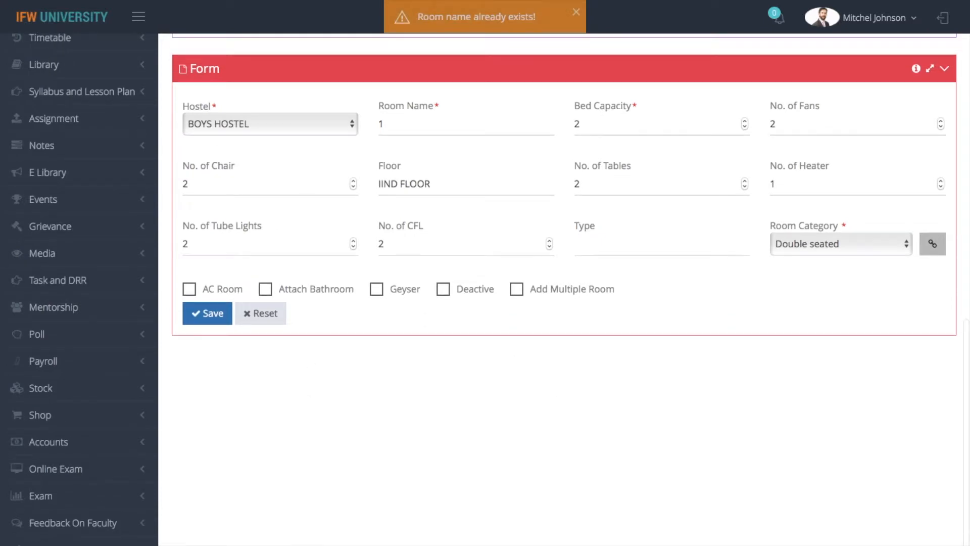
pyautogui.scroll(10, 519, 159)
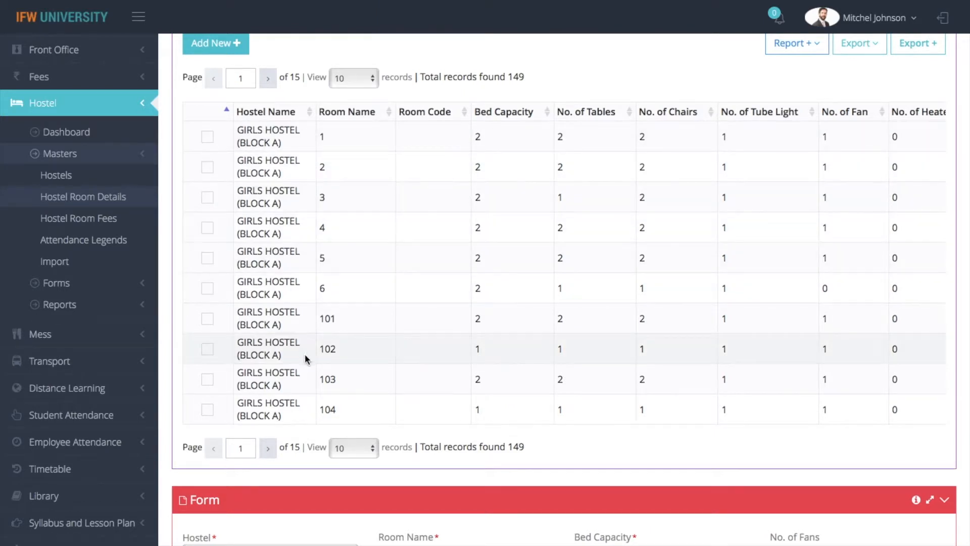
pyautogui.scroll(2, 309, 357)
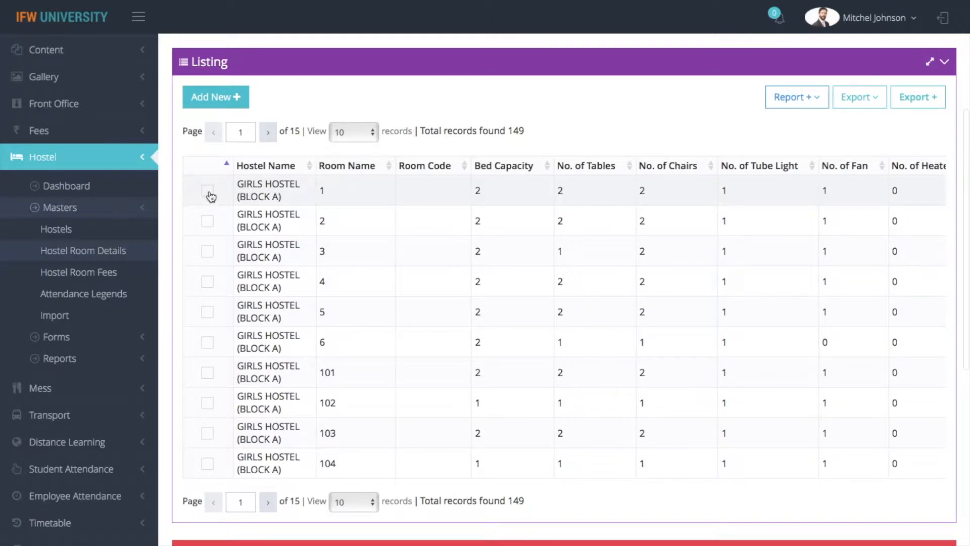
pyautogui.scroll(-10, 207, 198)
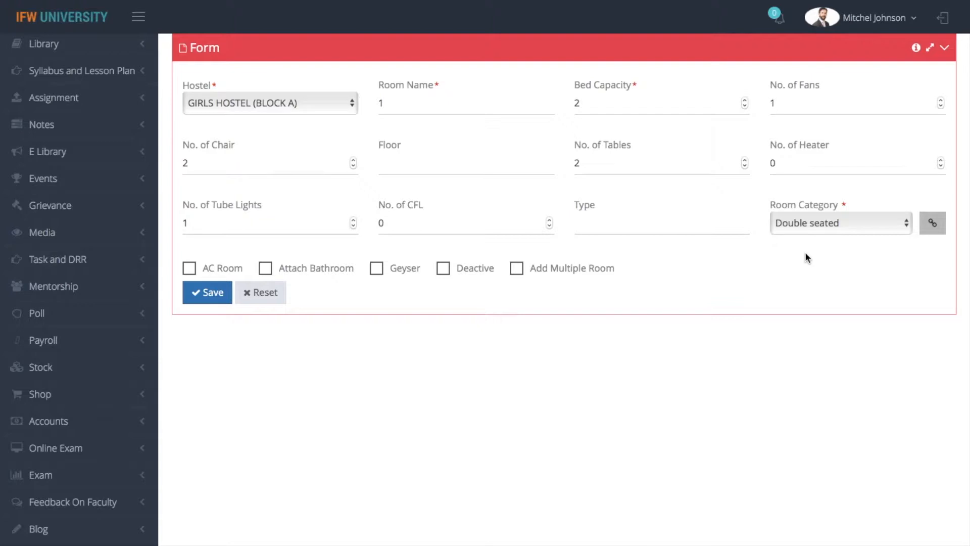
pyautogui.scroll(5, 804, 250)
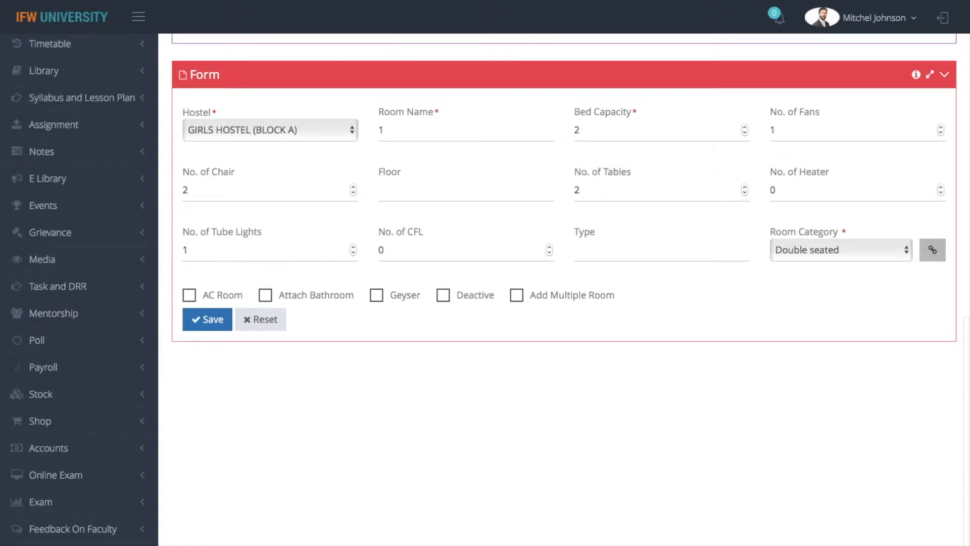
pyautogui.scroll(3, 806, 210)
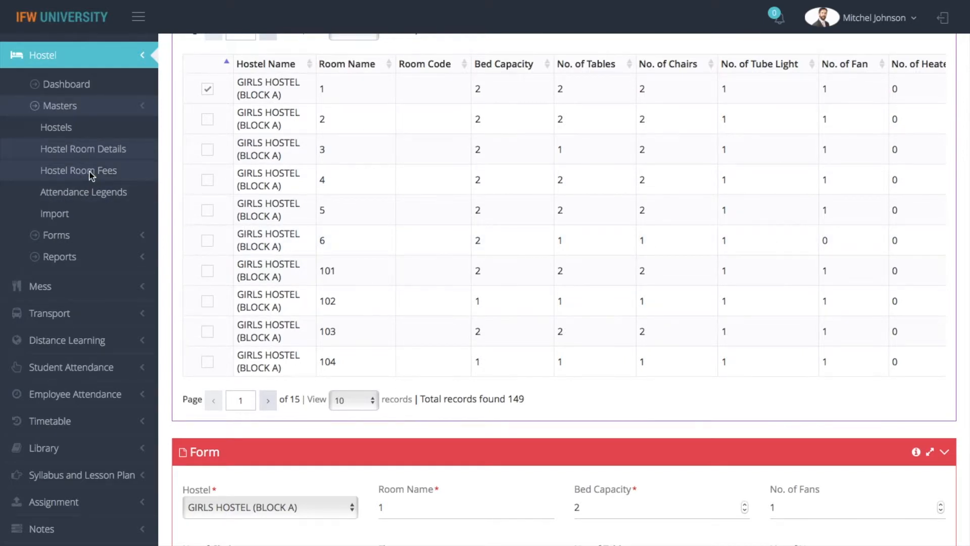
pyautogui.click(83, 174)
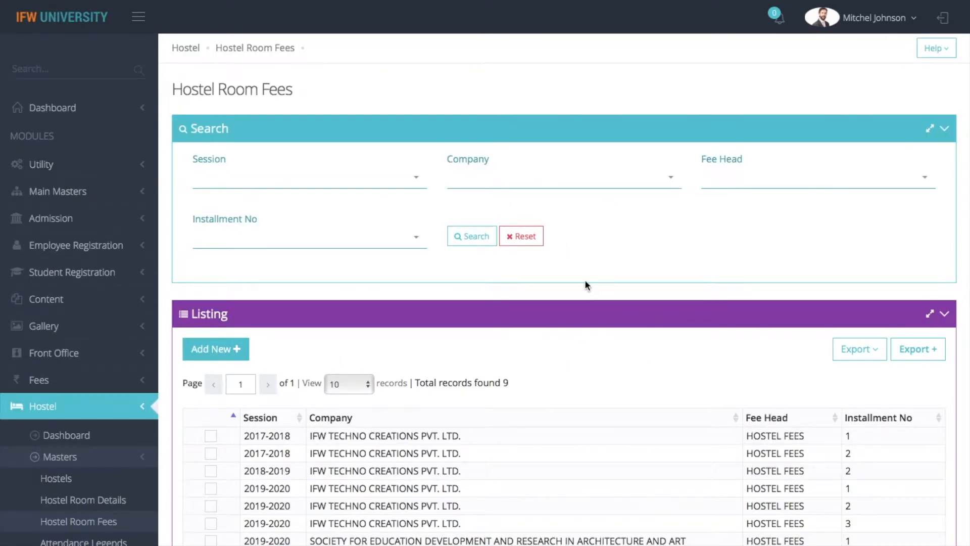
# Load the first fee record and set amounts 30000 double seated, 20000 single seated.
pyautogui.click(211, 436)
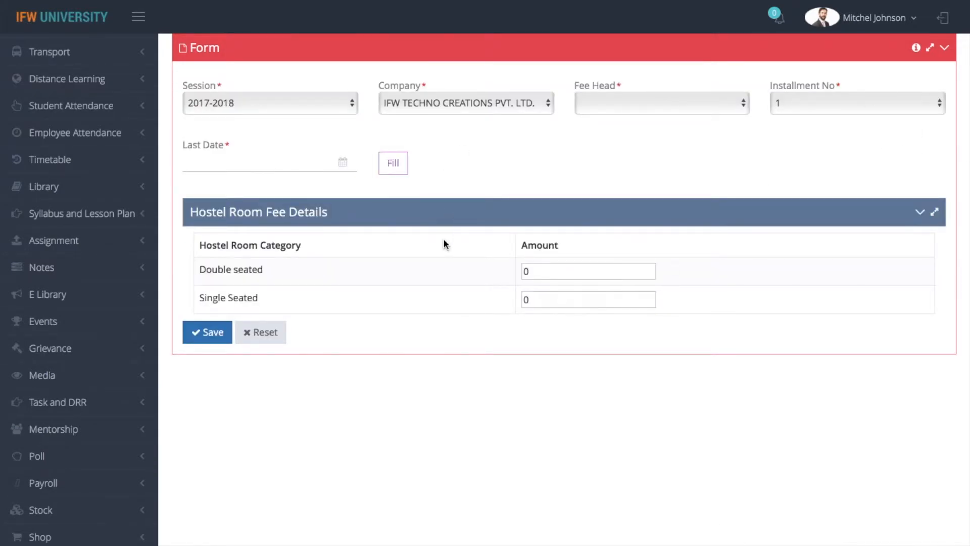
pyautogui.click(579, 275)
pyautogui.press('BackSpace')
pyautogui.write('30000')
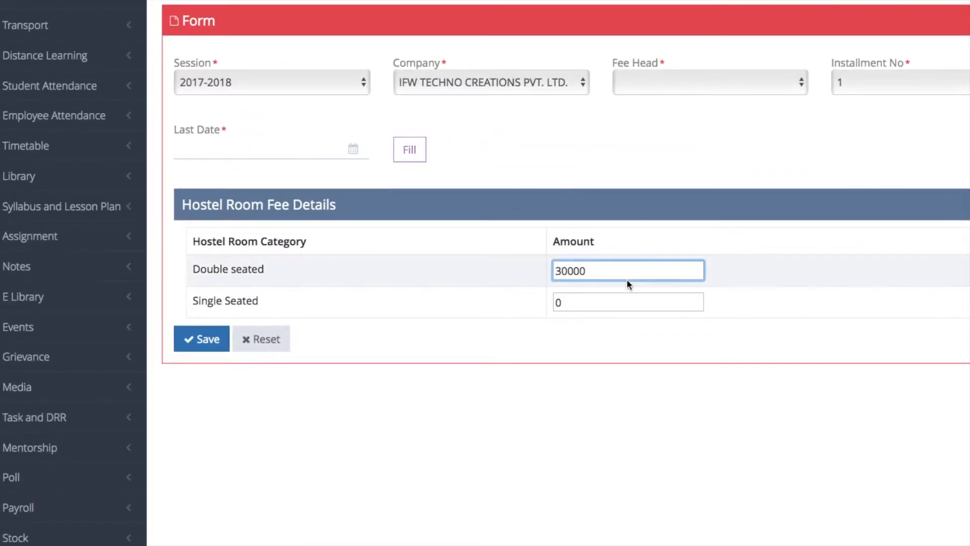
pyautogui.click(624, 301)
pyautogui.press('BackSpace')
pyautogui.write('20000')
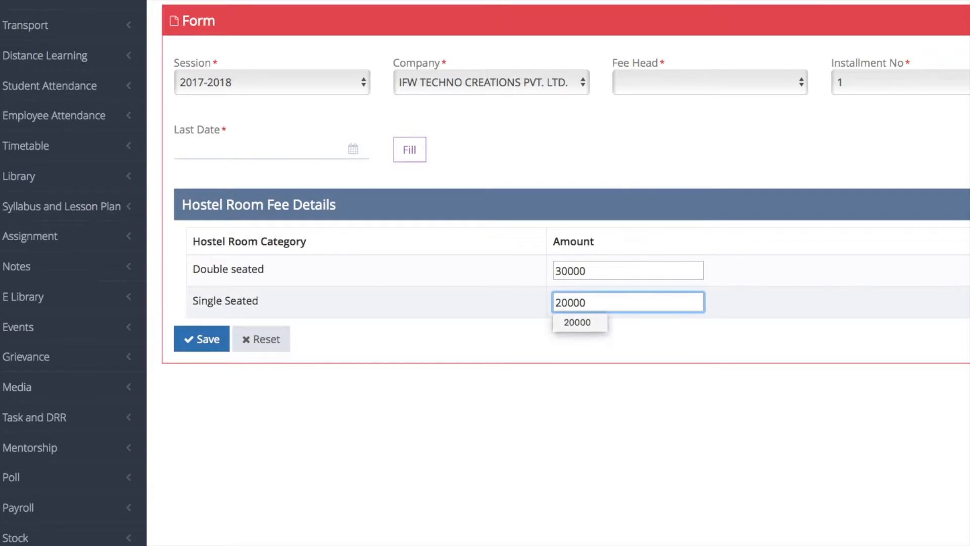
pyautogui.click(739, 365)
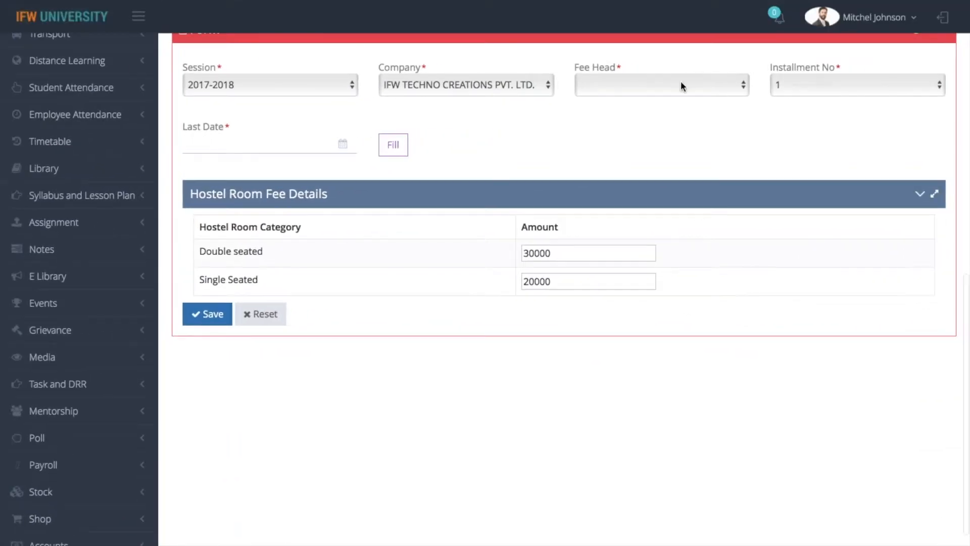
# Set the last date to 30-Sep-2019 and save the fee record.
pyautogui.click(256, 144)
pyautogui.click(218, 317)
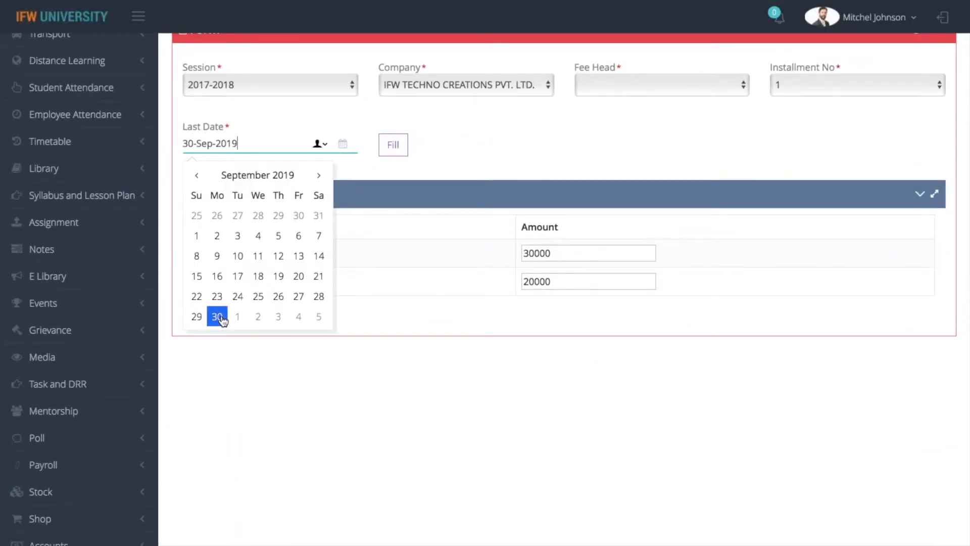
pyautogui.click(534, 130)
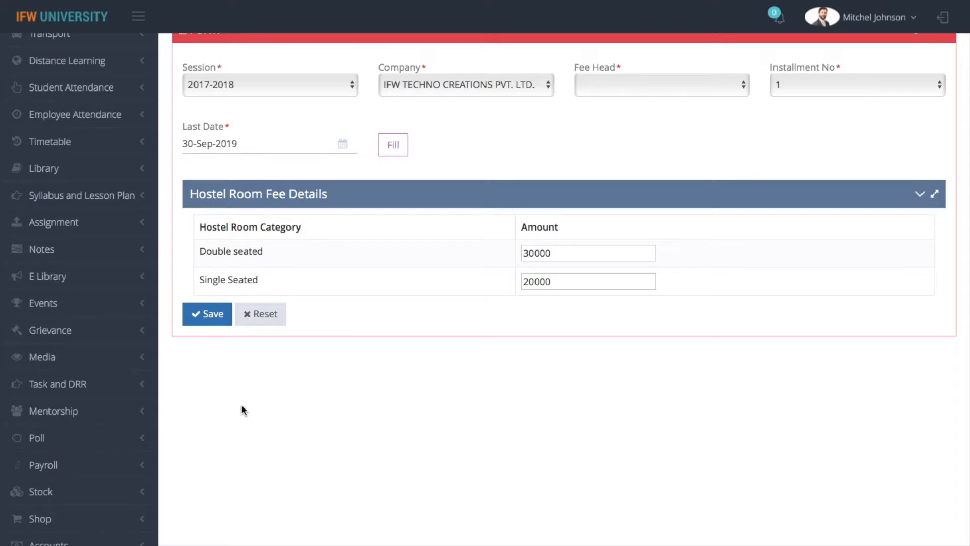
pyautogui.click(202, 319)
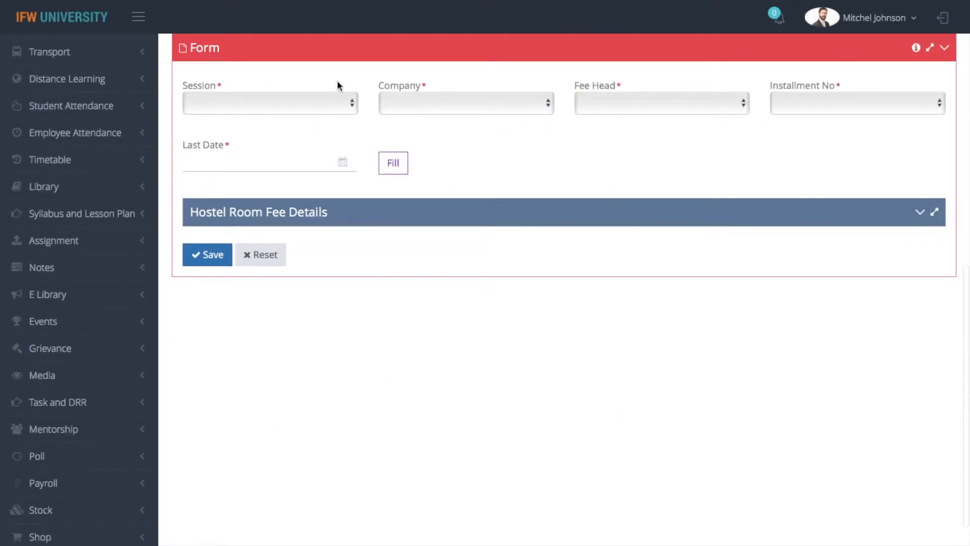
# Save 2019-2020 HOSTEL FEES installment 1 for the Society company, due 30-Sep-2019, with 30000 and 20000 room fees.
pyautogui.click(288, 107)
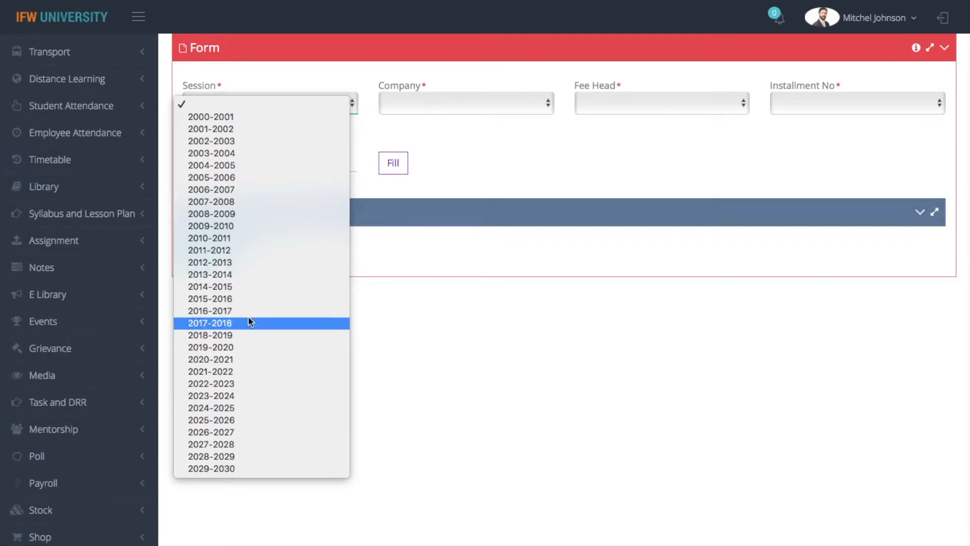
pyautogui.click(249, 347)
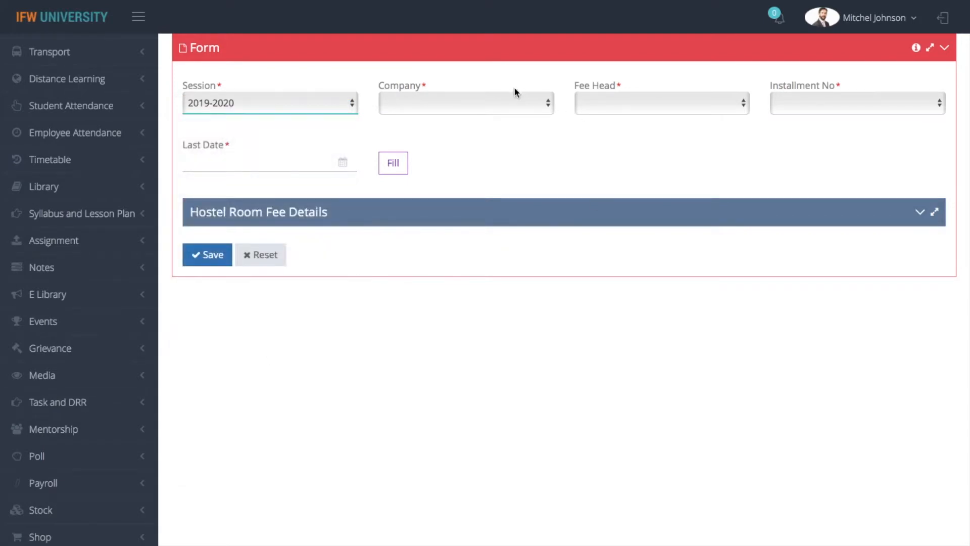
pyautogui.click(496, 107)
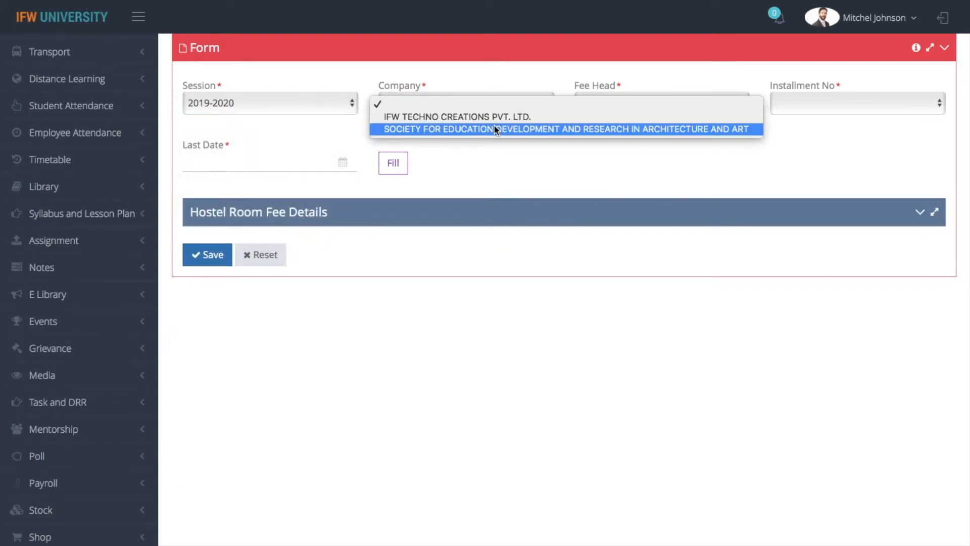
pyautogui.click(493, 126)
pyautogui.click(692, 111)
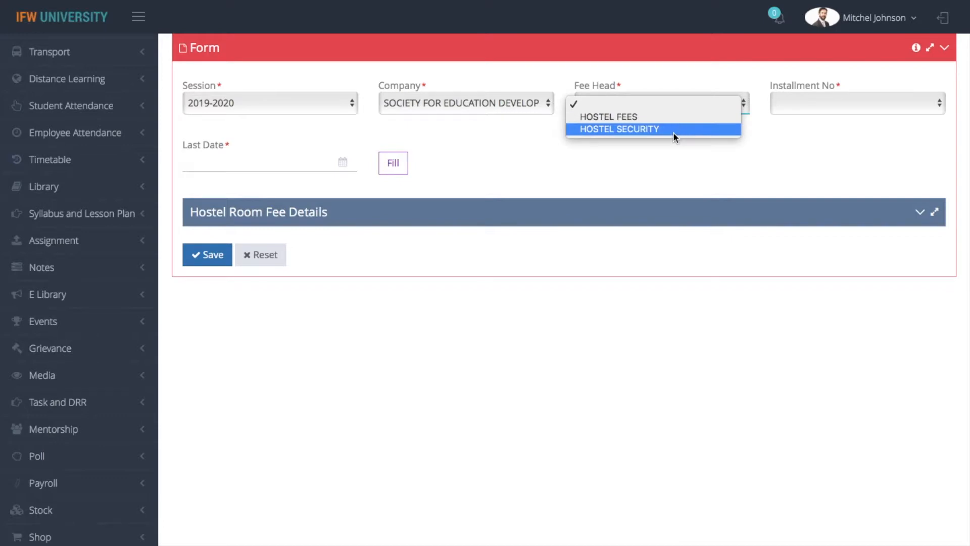
pyautogui.click(666, 119)
pyautogui.click(801, 105)
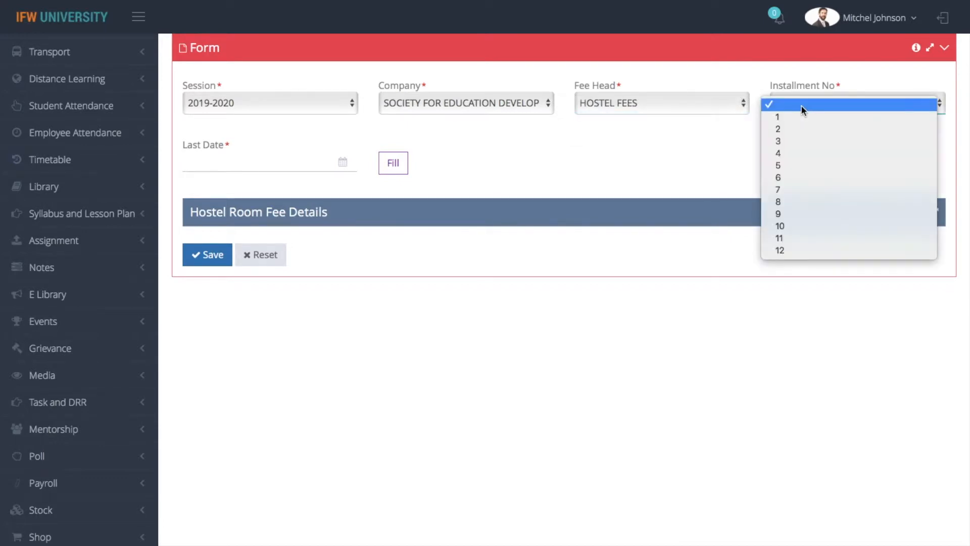
pyautogui.click(799, 114)
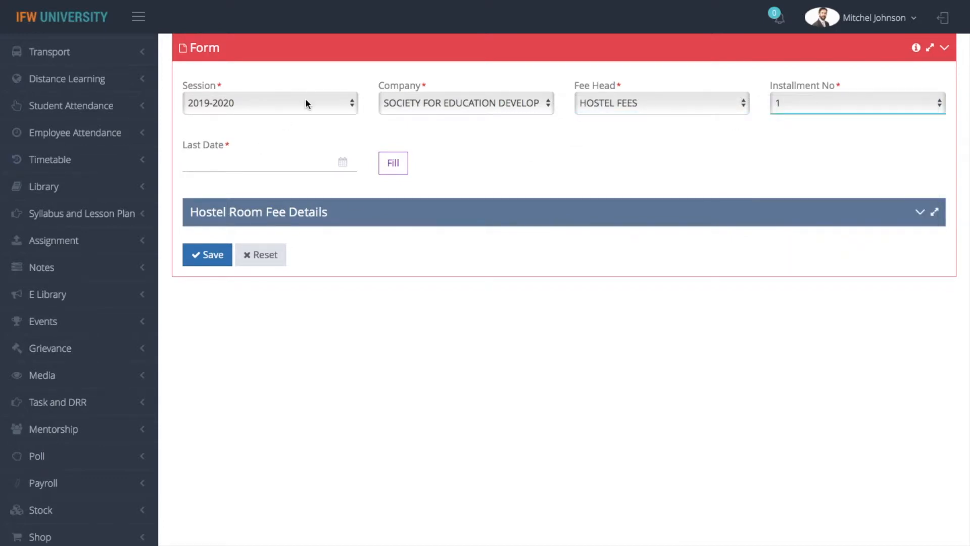
pyautogui.click(264, 162)
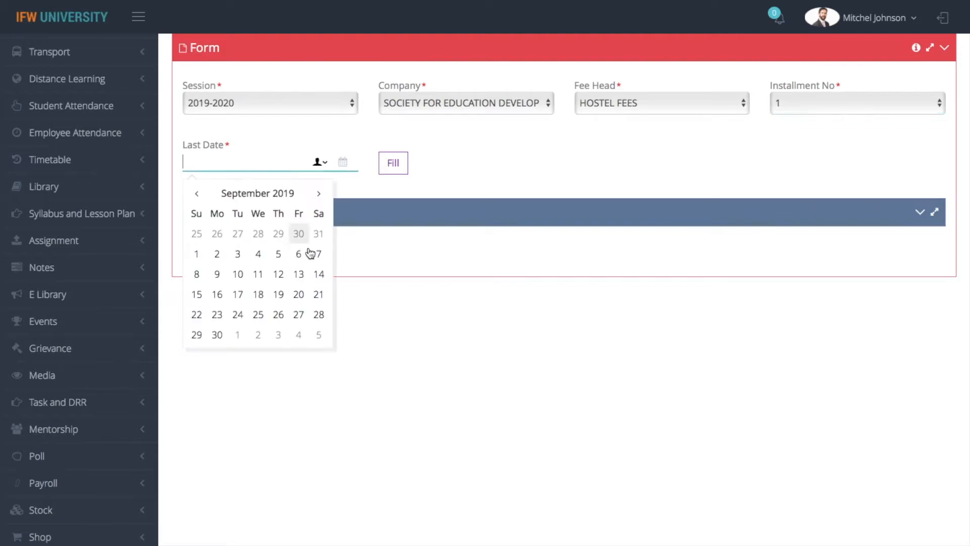
pyautogui.click(218, 336)
pyautogui.click(393, 163)
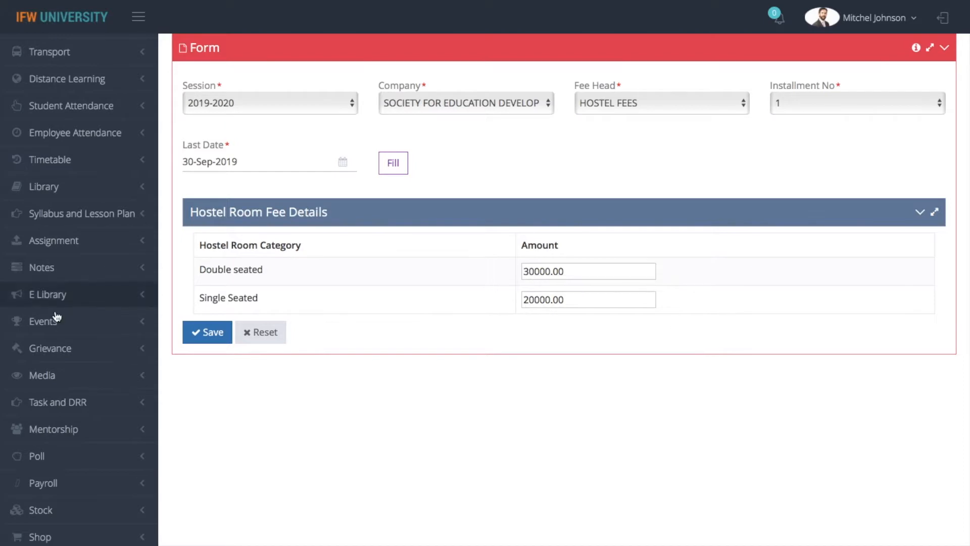
pyautogui.click(200, 337)
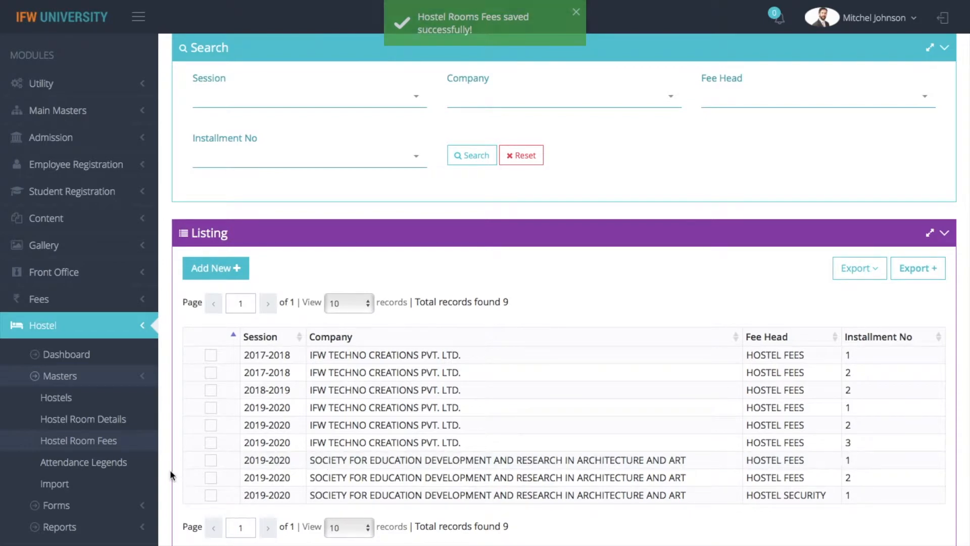
# Open Attendance Legends and load the P (Present) legend into the form.
pyautogui.click(85, 463)
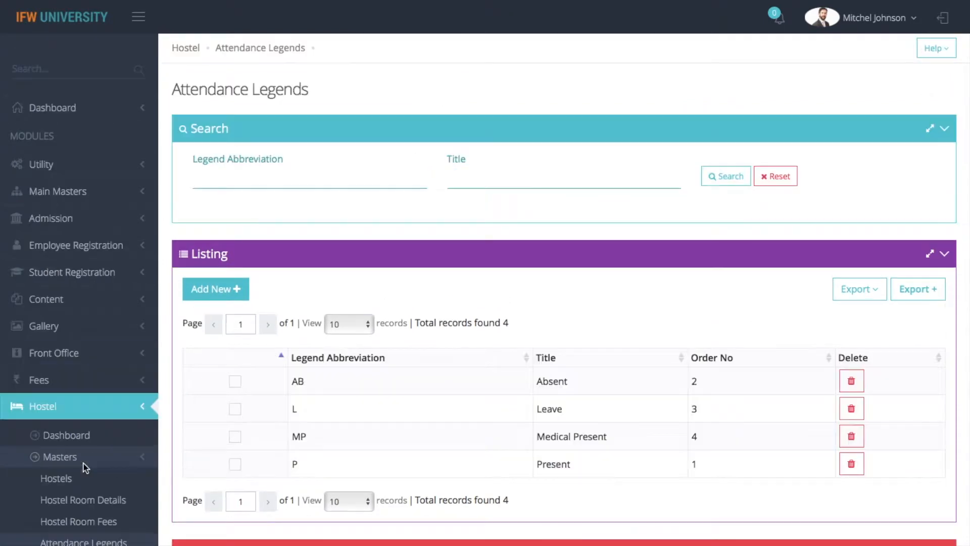
pyautogui.rightClick(465, 474)
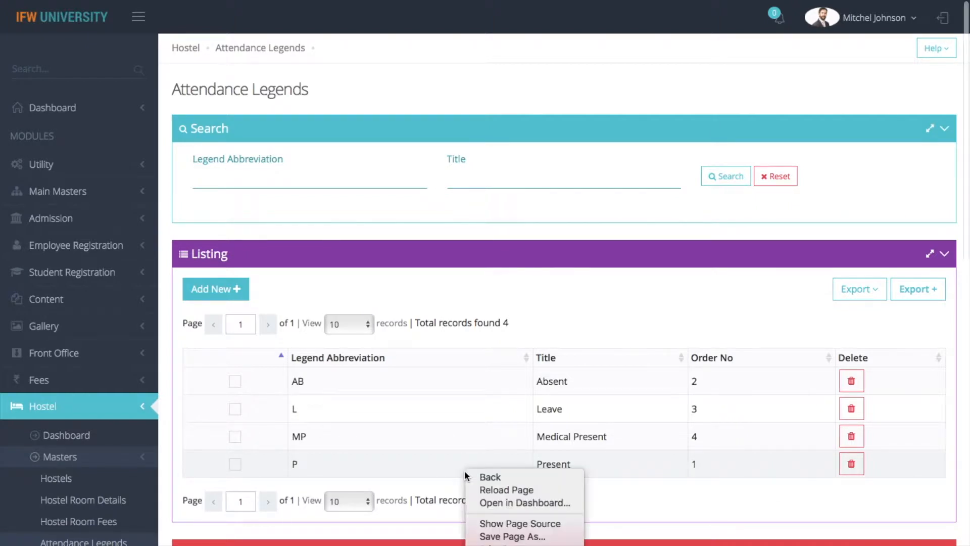
pyautogui.click(357, 465)
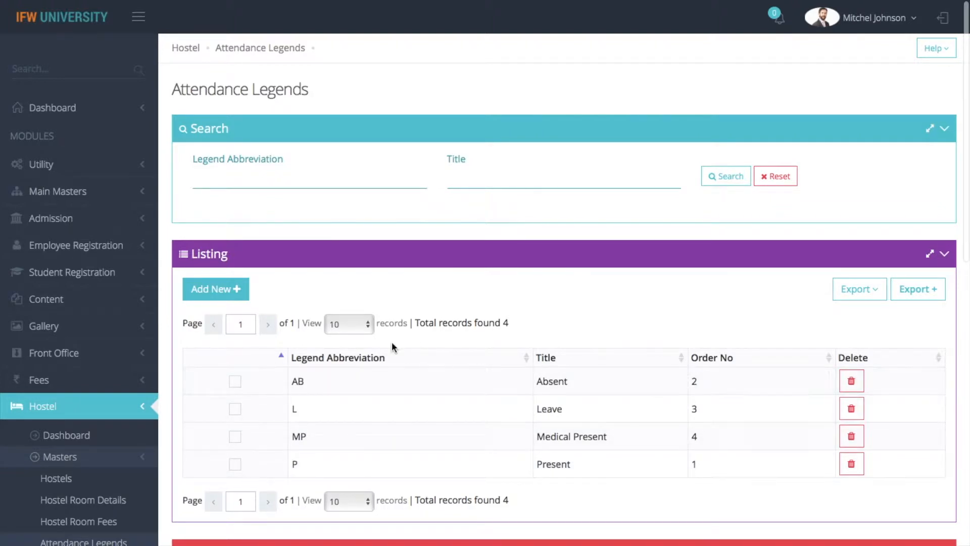
pyautogui.click(235, 463)
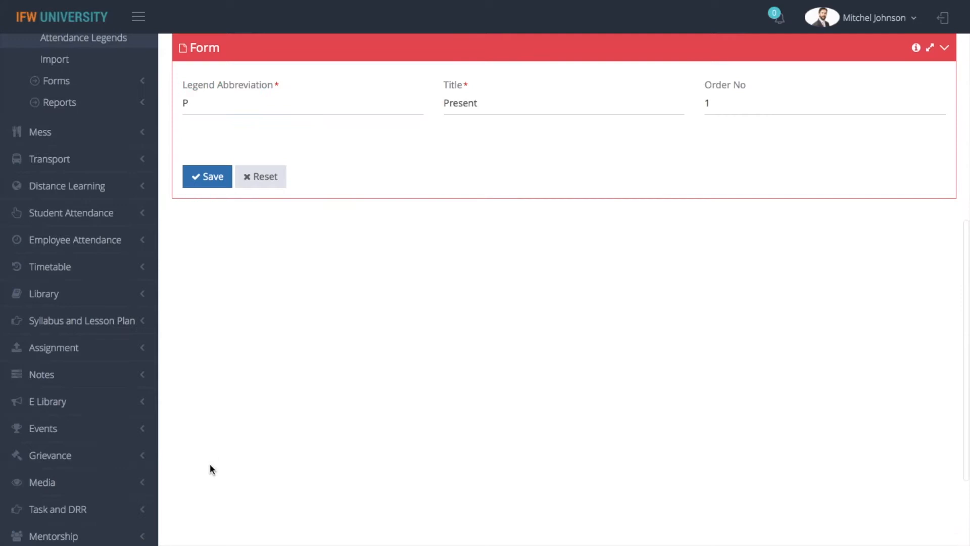
pyautogui.click(236, 107)
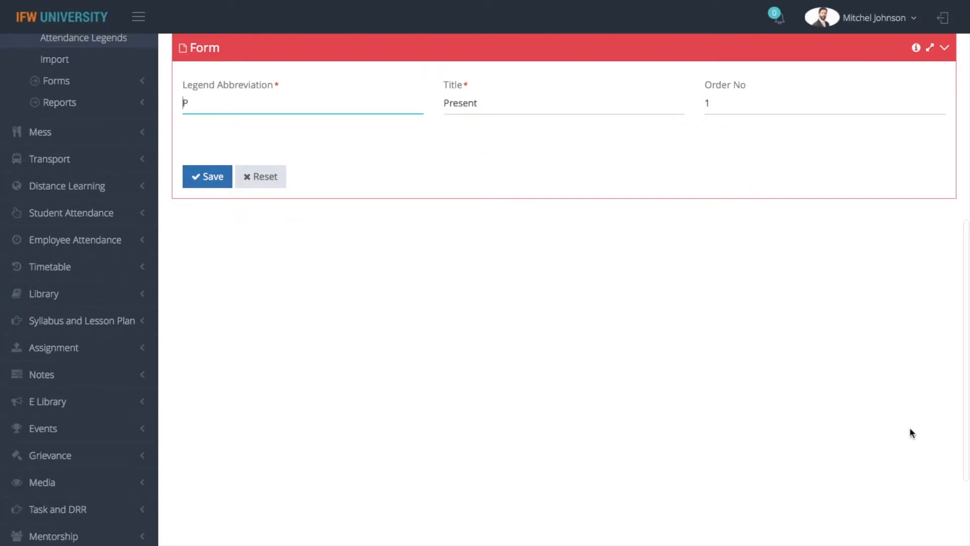
pyautogui.click(783, 352)
# Go to the Hostel Import page with Hostel as the module.
pyautogui.press('Home')
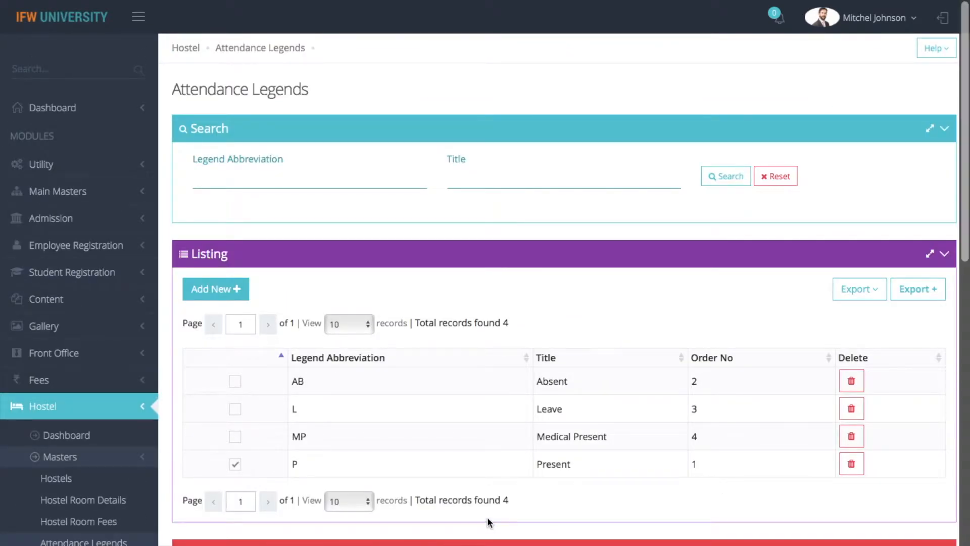
pyautogui.scroll(-3, 489, 522)
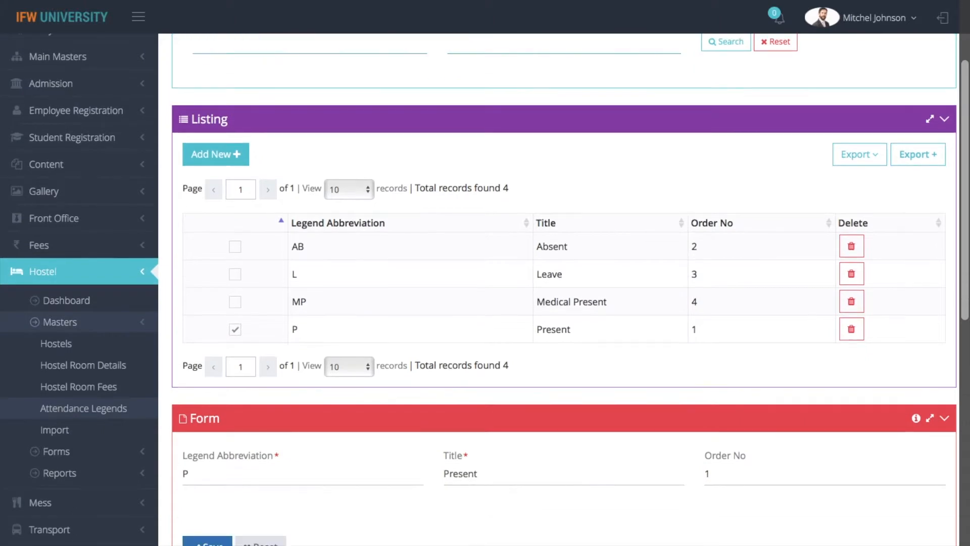
pyautogui.click(55, 430)
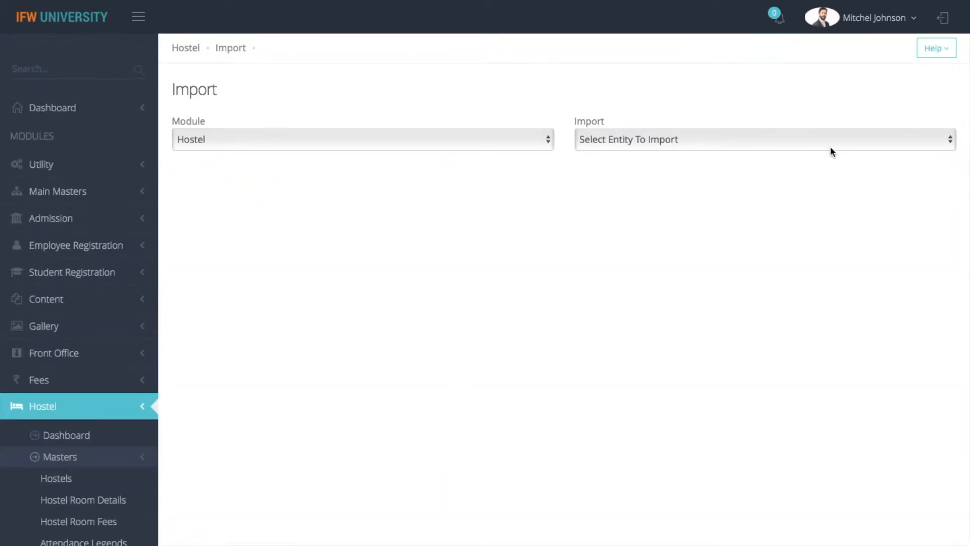
# Prepare an import sheet for Hostel Rooms.
pyautogui.click(772, 143)
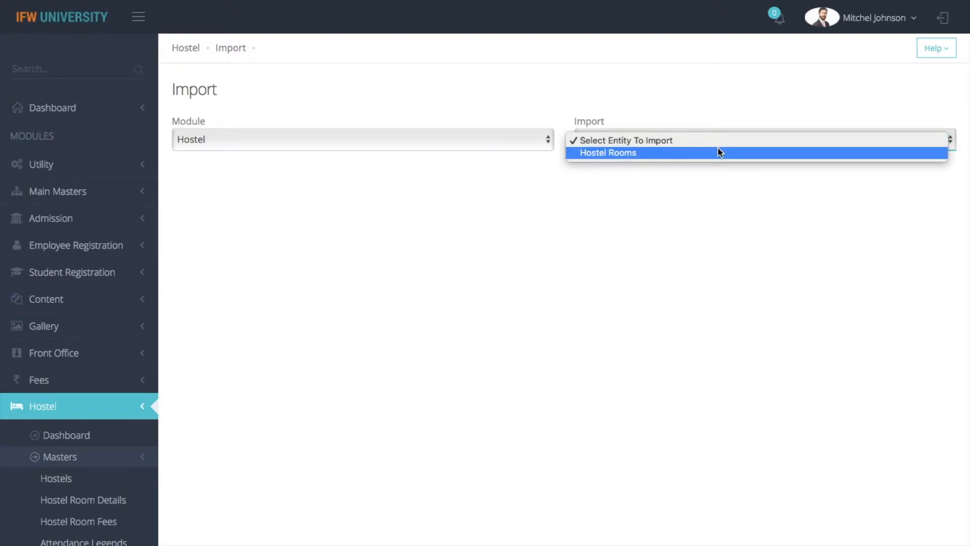
pyautogui.click(714, 151)
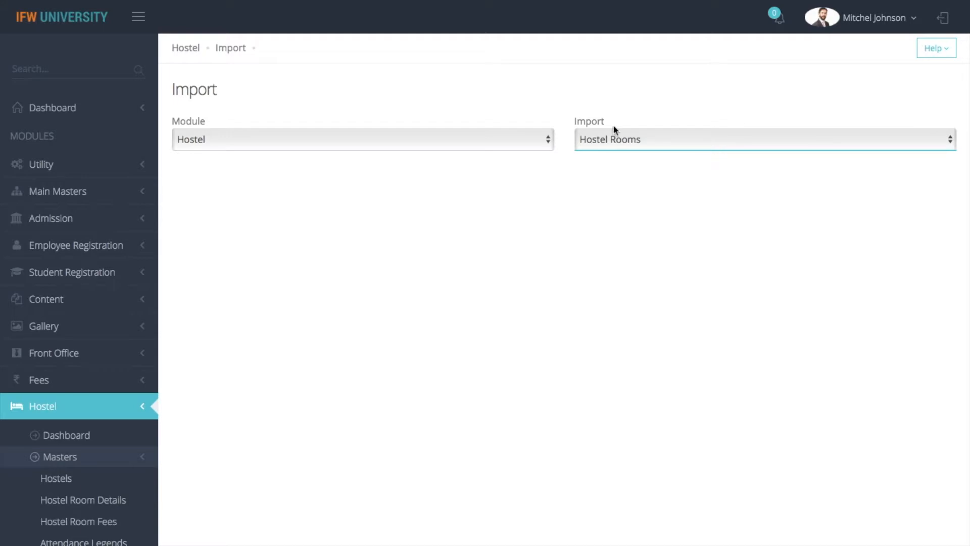
pyautogui.click(427, 308)
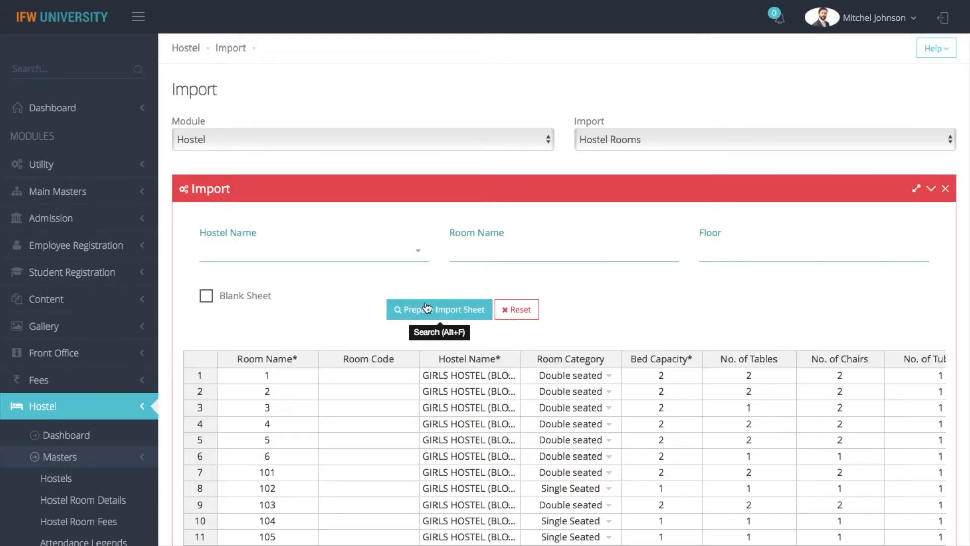
# Validate the 149 room rows and confirm each reports 'Data is valid'.
pyautogui.scroll(-1, 532, 503)
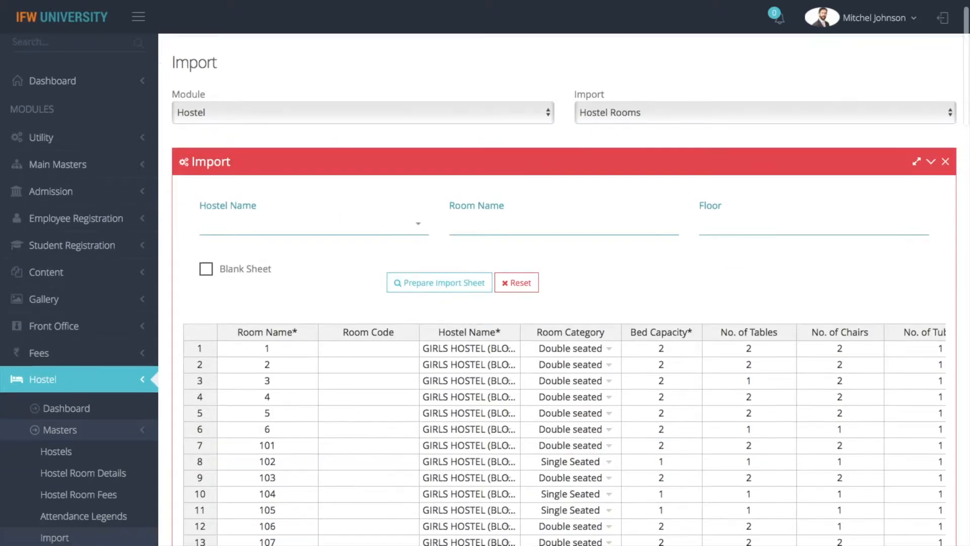
pyautogui.scroll(-3, 564, 353)
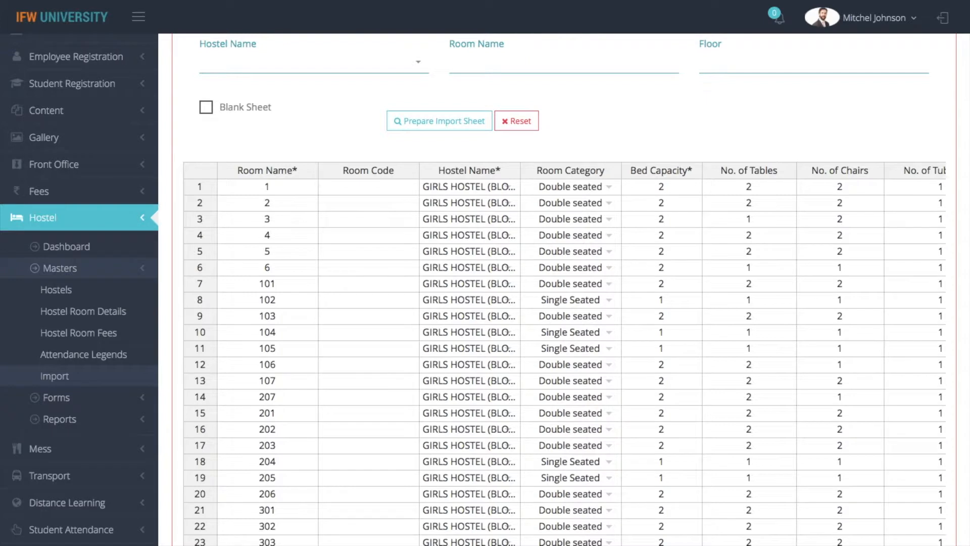
pyautogui.scroll(-10, 564, 353)
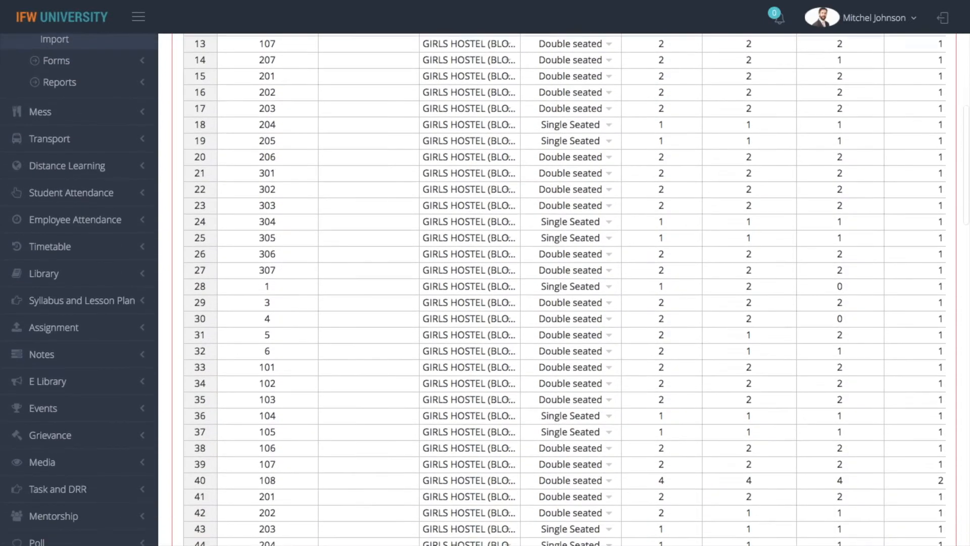
pyautogui.scroll(-13, 564, 354)
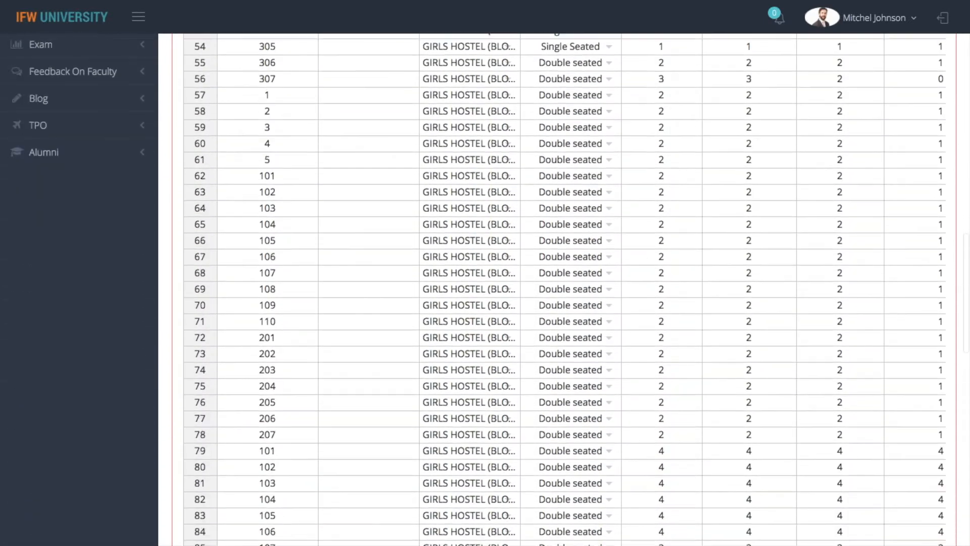
pyautogui.scroll(-13, 564, 354)
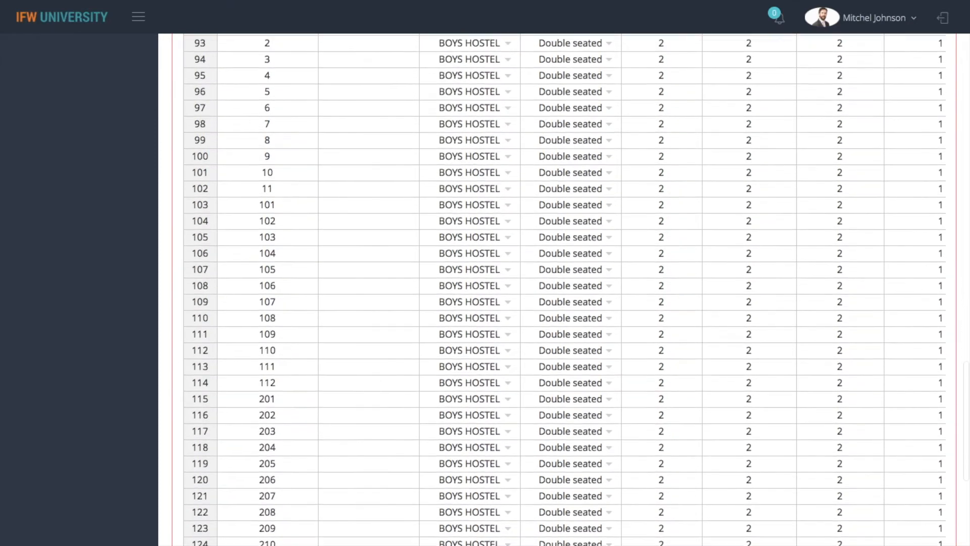
pyautogui.scroll(-7, 526, 541)
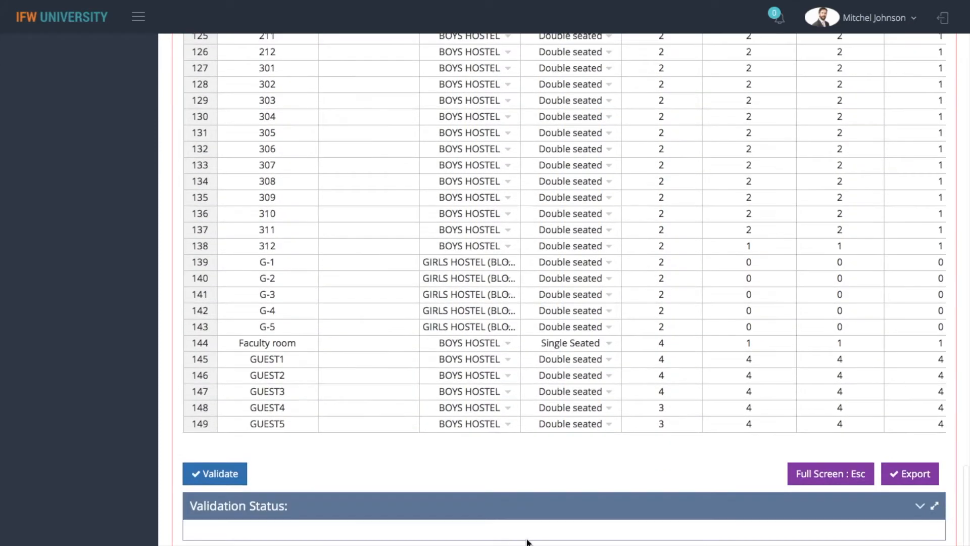
pyautogui.click(201, 470)
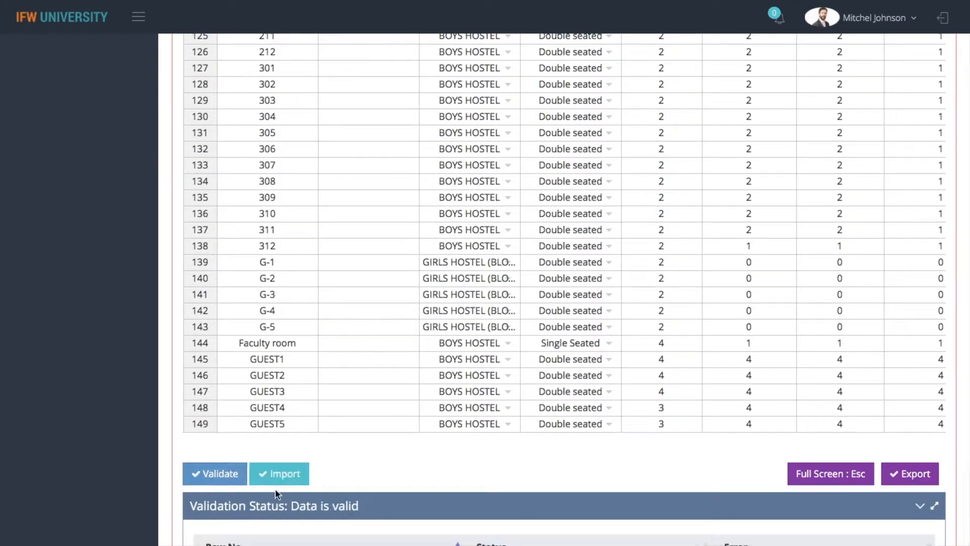
pyautogui.scroll(-6, 277, 478)
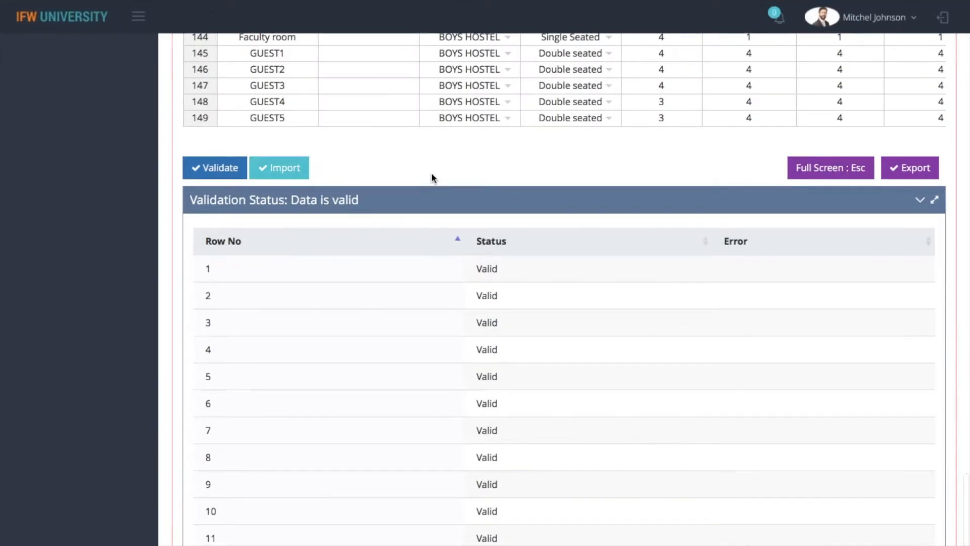
pyautogui.scroll(1, 432, 172)
pyautogui.scroll(20, 564, 290)
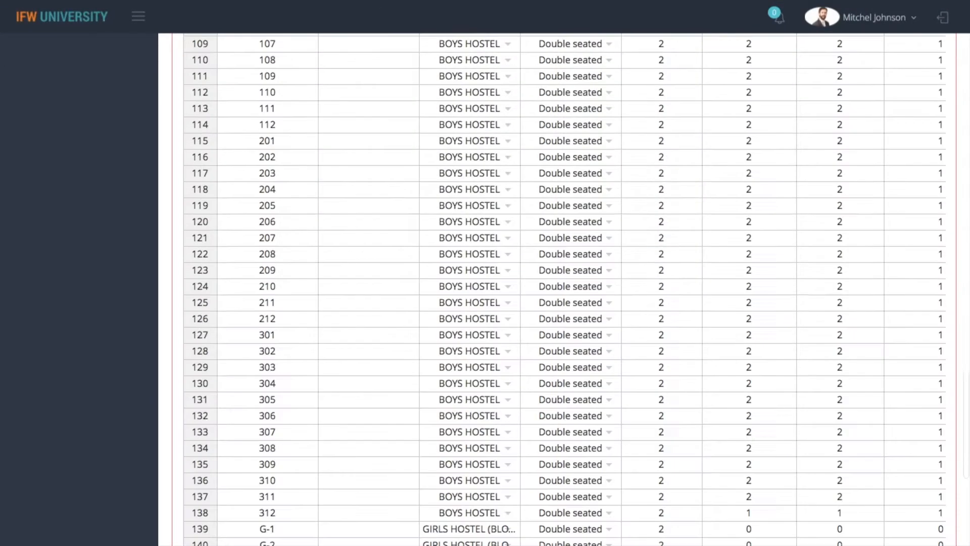
pyautogui.scroll(-9, 564, 289)
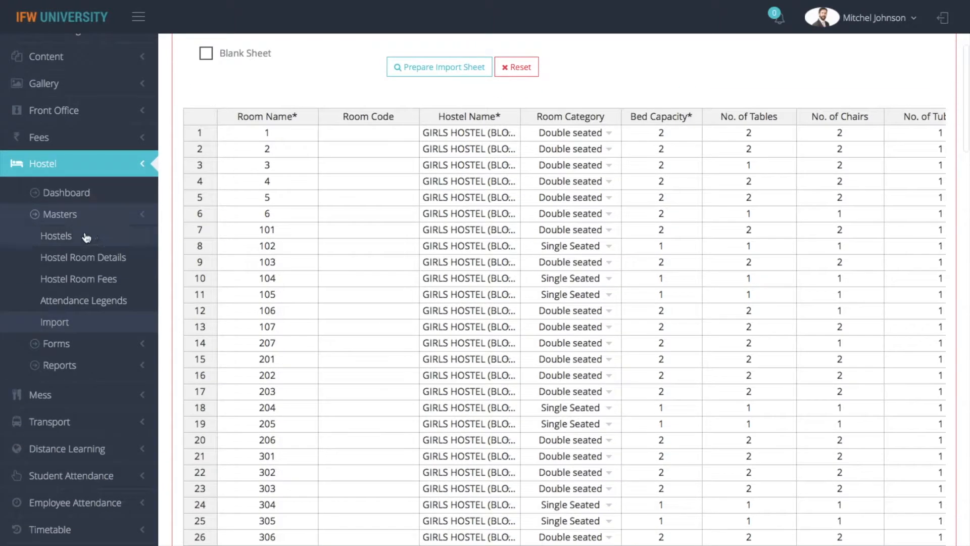
# Expand Hostel > Forms in the sidebar and go to Employee Room Relations.
pyautogui.click(70, 216)
pyautogui.scroll(-1, 73, 223)
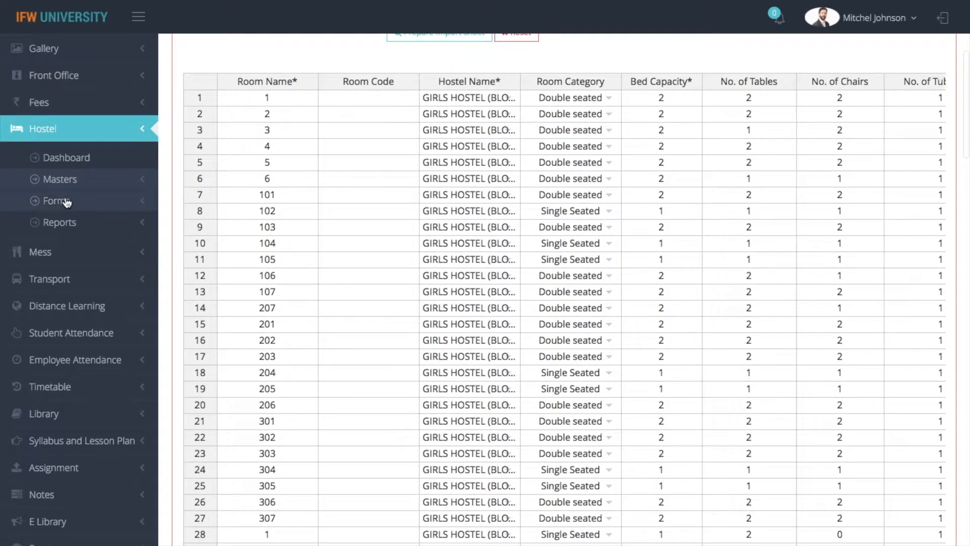
pyautogui.click(66, 201)
pyautogui.scroll(-1, 74, 261)
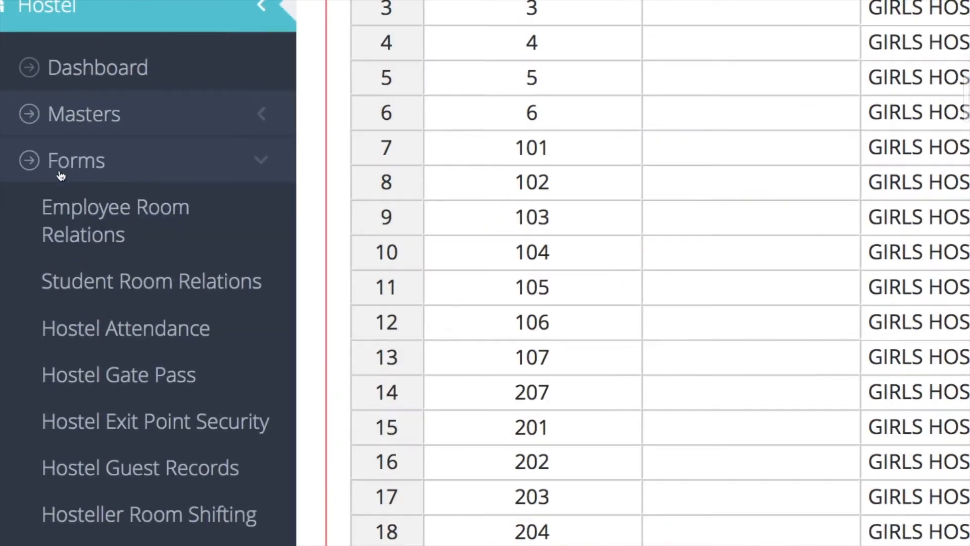
pyautogui.click(80, 130)
pyautogui.scroll(5, 79, 130)
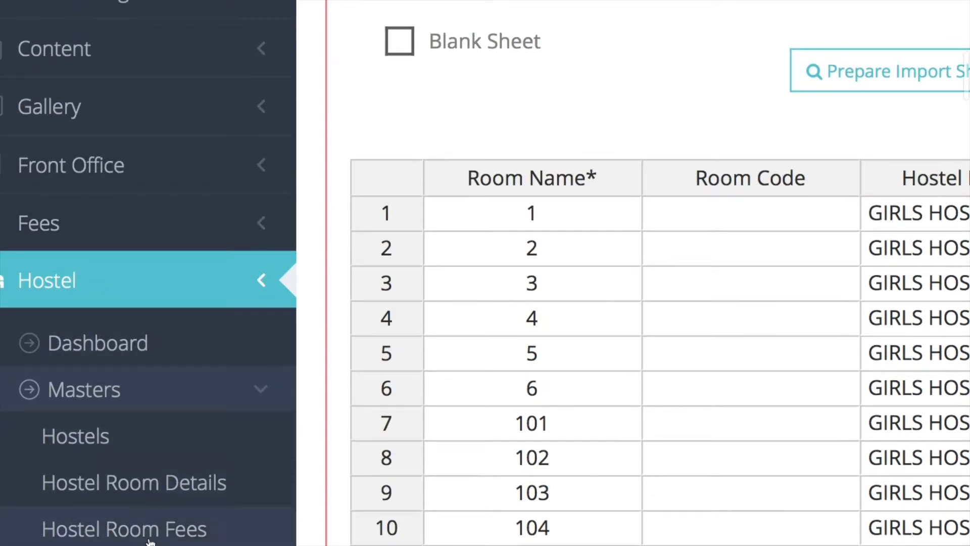
pyautogui.click(87, 400)
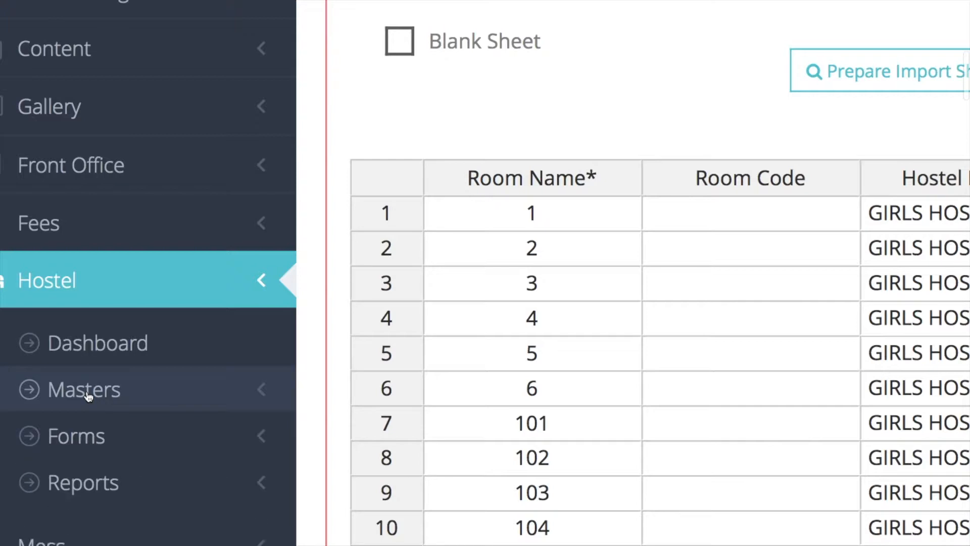
pyautogui.click(82, 444)
pyautogui.scroll(-1, 82, 445)
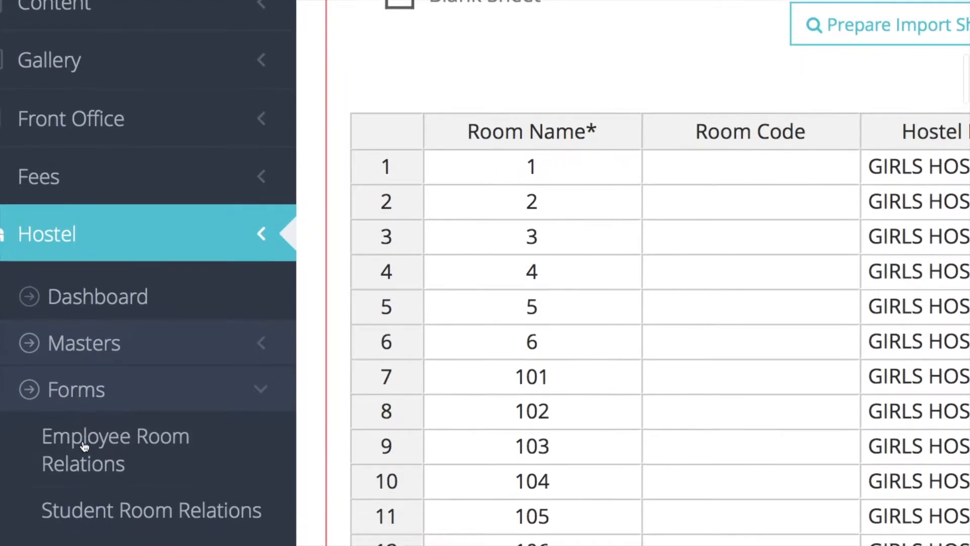
pyautogui.click(125, 464)
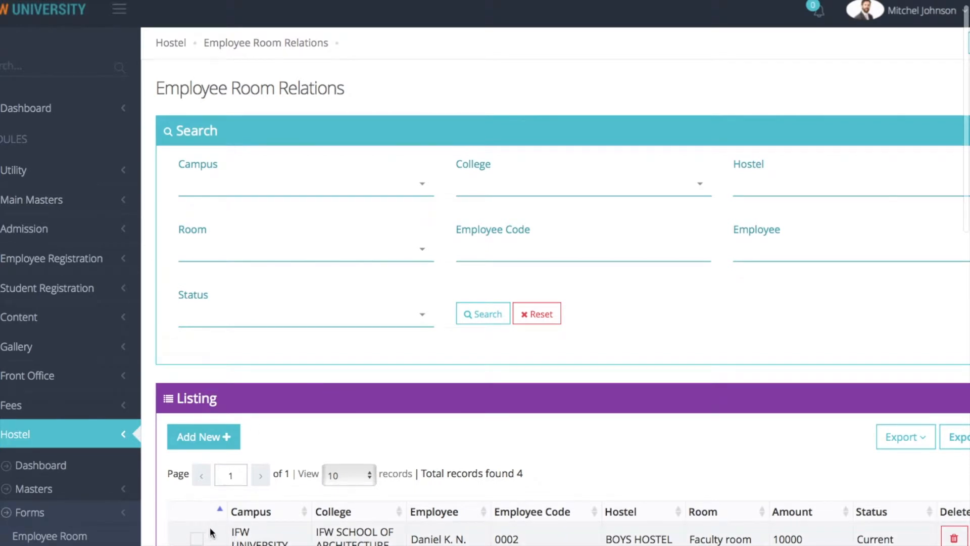
# Load the first BOYS HOSTEL Faculty room record and save it with amount 10000 and 2 adults.
pyautogui.click(196, 538)
pyautogui.scroll(-7, 199, 539)
pyautogui.scroll(-6, 200, 540)
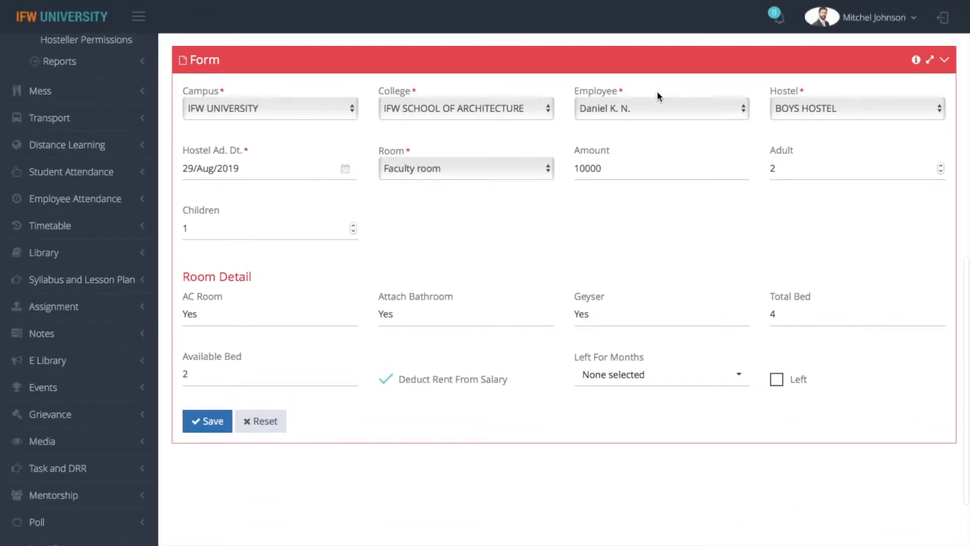
pyautogui.click(616, 174)
pyautogui.click(806, 168)
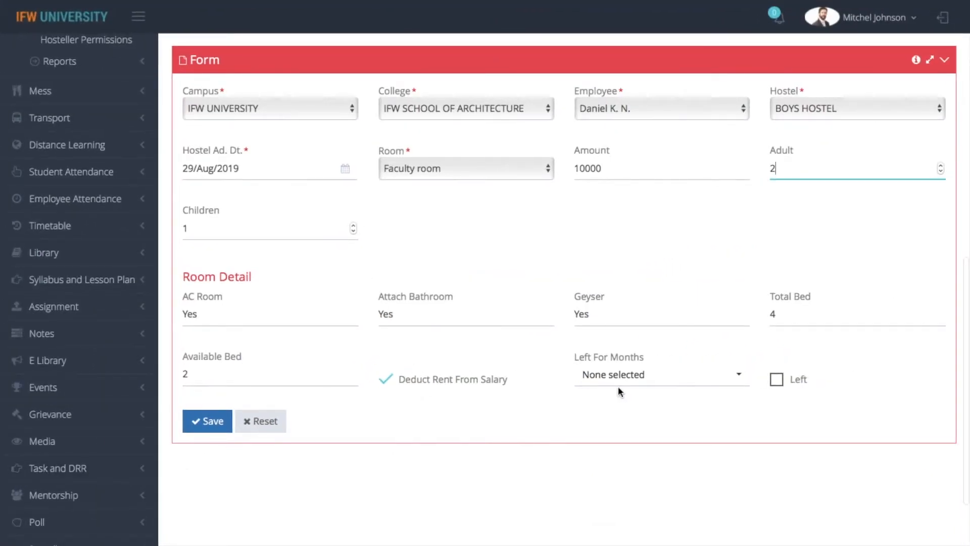
pyautogui.click(198, 422)
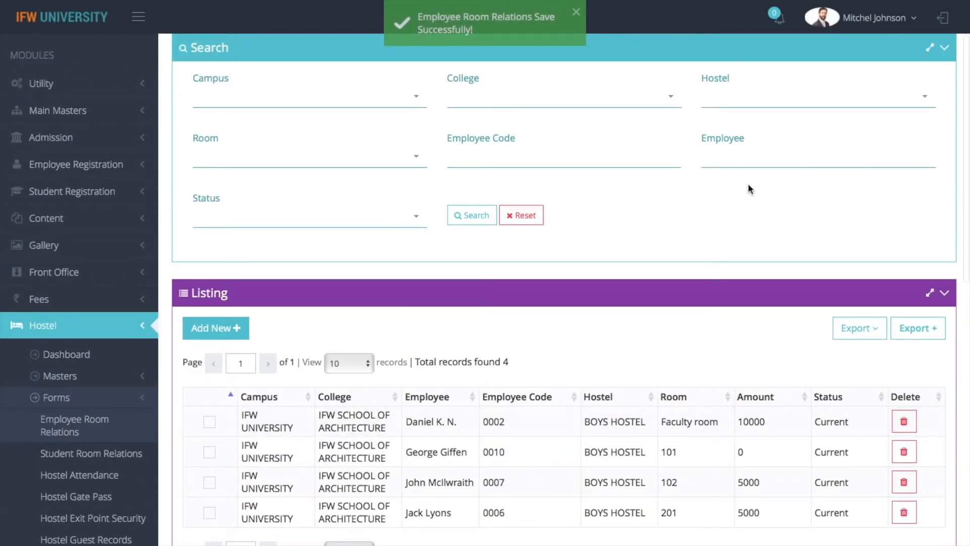
pyautogui.scroll(2, 748, 183)
pyautogui.scroll(-2, 564, 303)
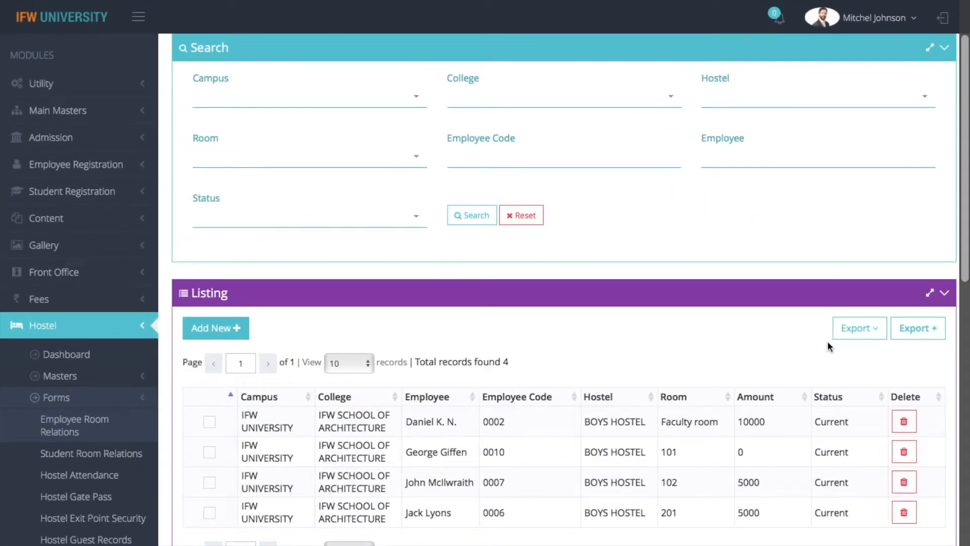
# Add Employee Code, Employee, Hostel, Room and Amount to the custom export columns.
pyautogui.click(847, 329)
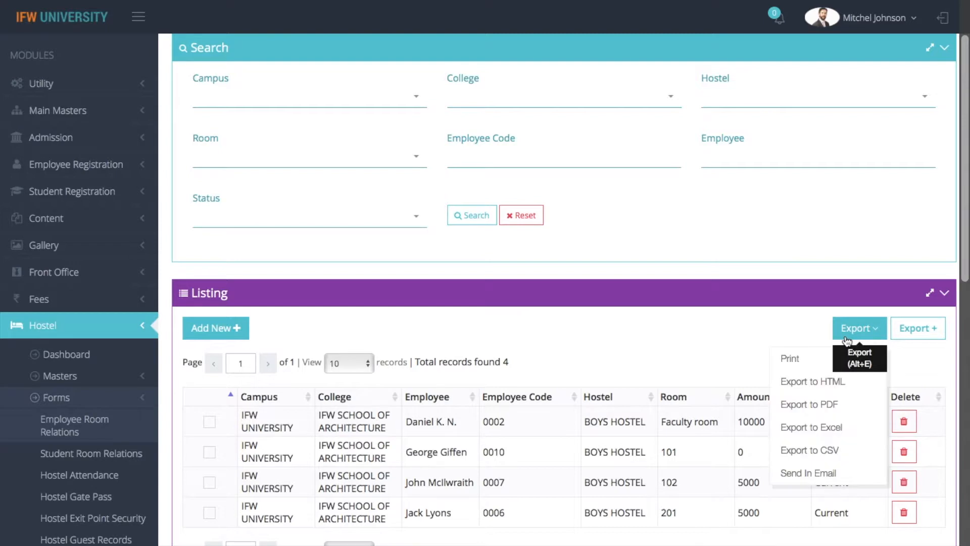
pyautogui.scroll(2, 884, 354)
pyautogui.click(922, 410)
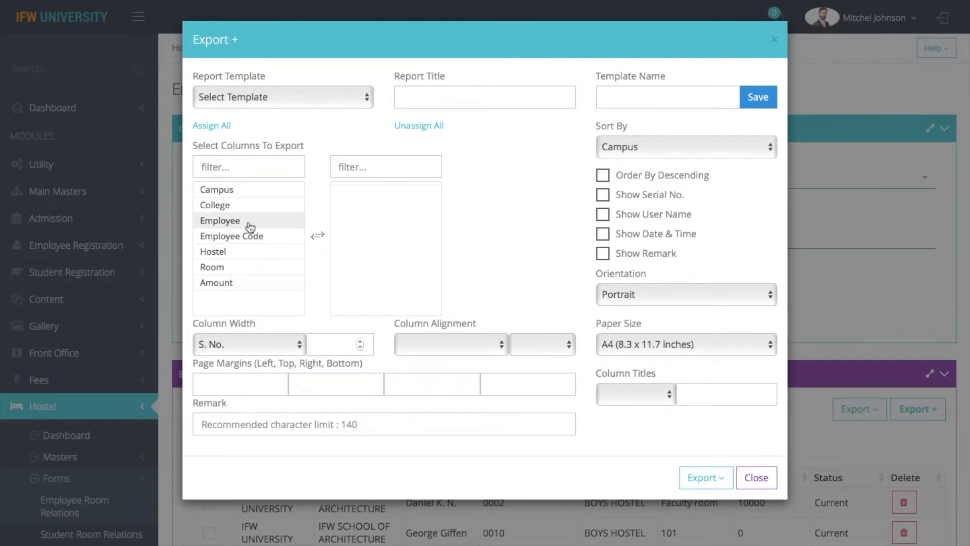
pyautogui.doubleClick(258, 238)
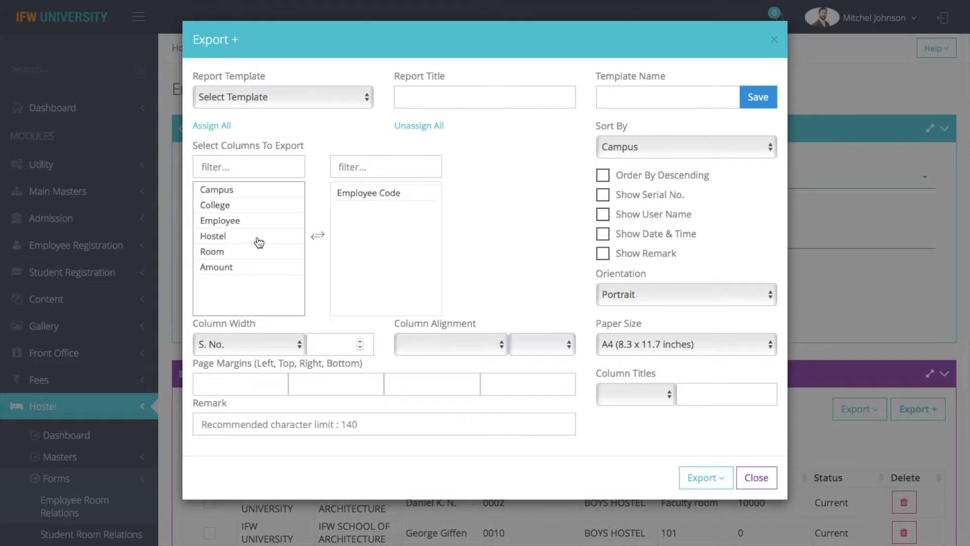
pyautogui.doubleClick(253, 224)
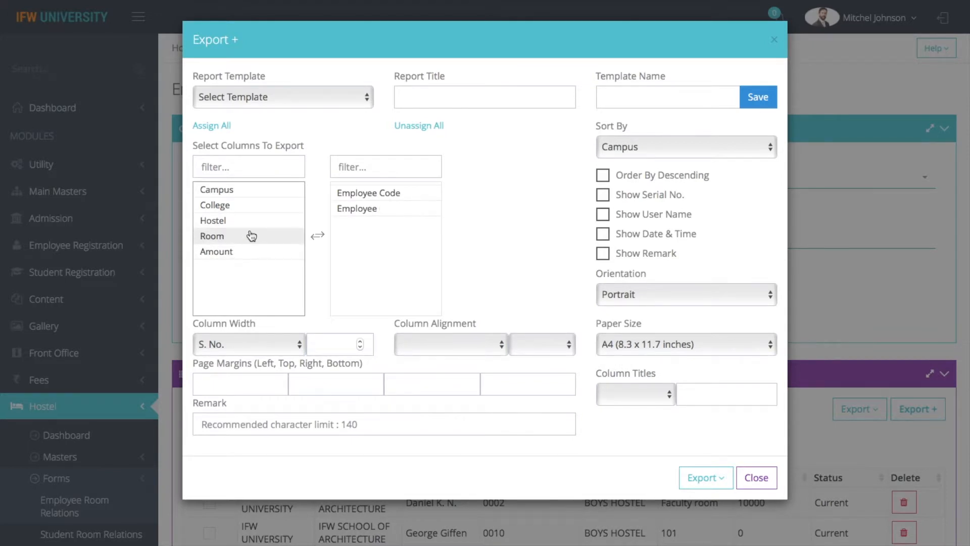
pyautogui.doubleClick(247, 222)
pyautogui.doubleClick(247, 222)
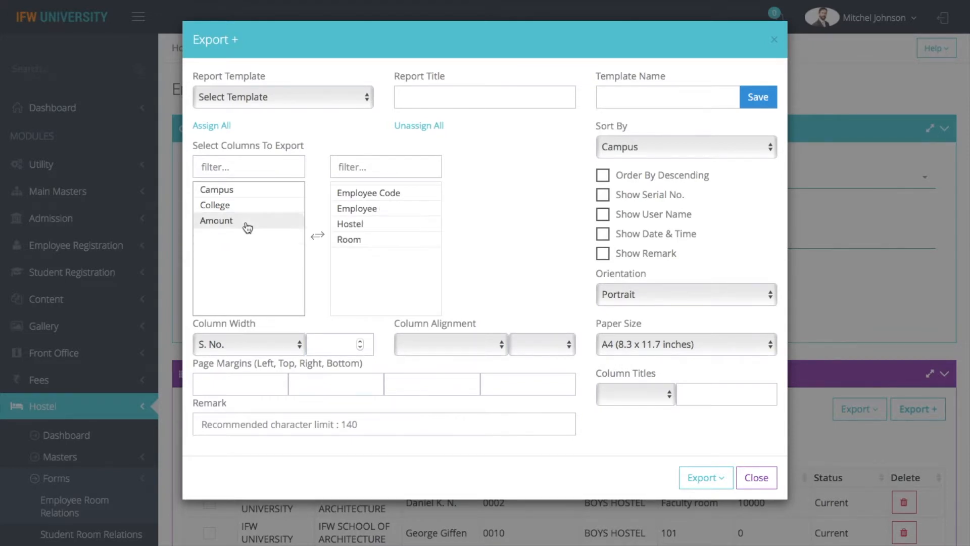
pyautogui.doubleClick(247, 222)
# Print the custom employee room report and return to the export settings.
pyautogui.click(707, 479)
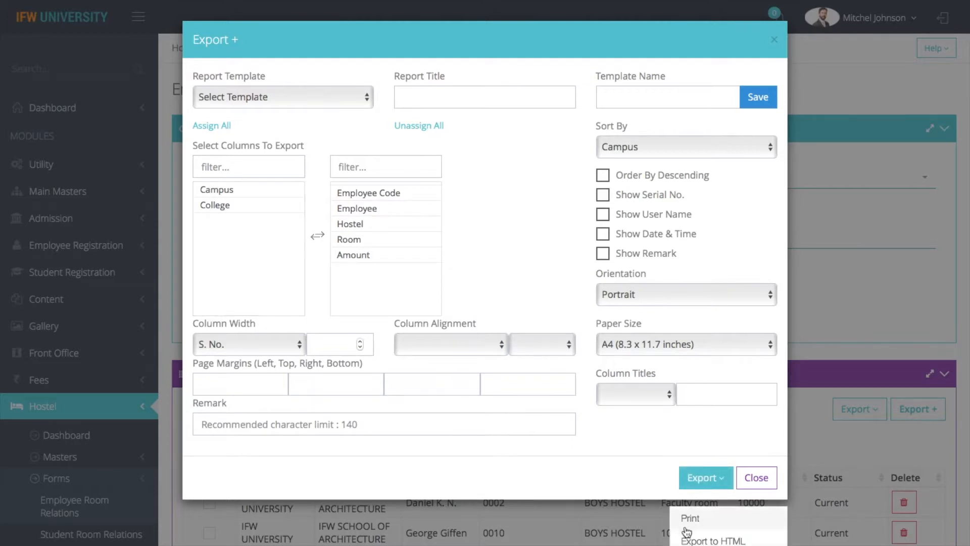
pyautogui.click(691, 521)
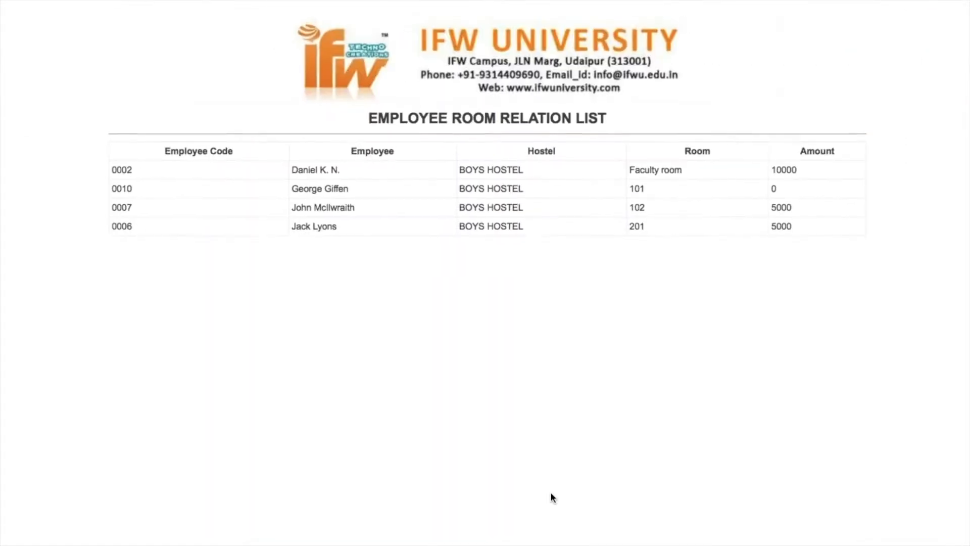
pyautogui.moveTo(43, 5)
pyautogui.click(66, 50)
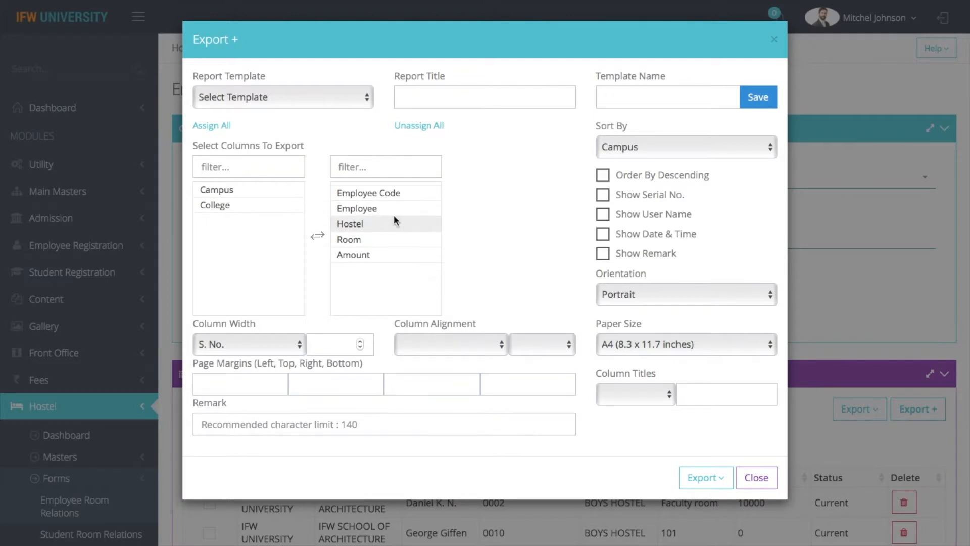
# Save the column setup as the 'Employee Room Relation' report template.
pyautogui.click(640, 103)
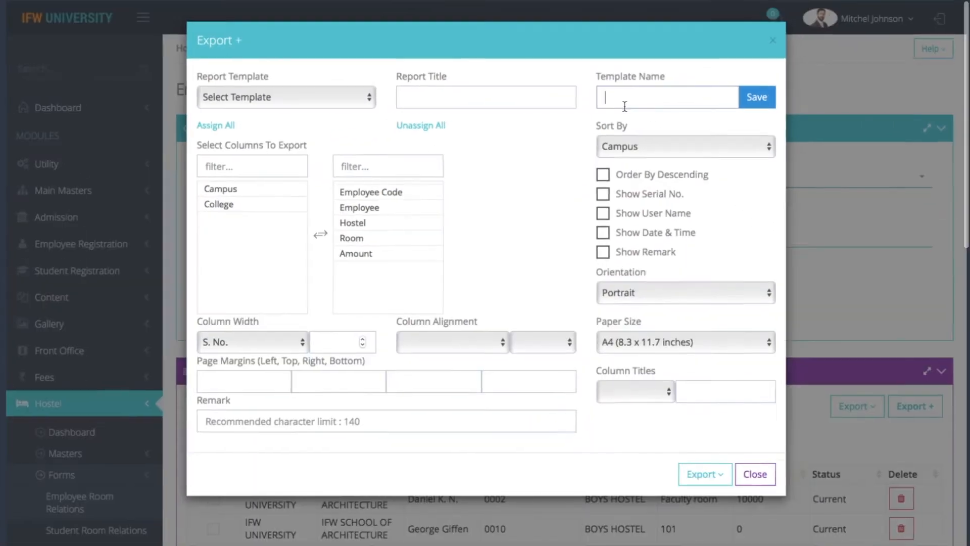
pyautogui.write('Employee Room Relation')
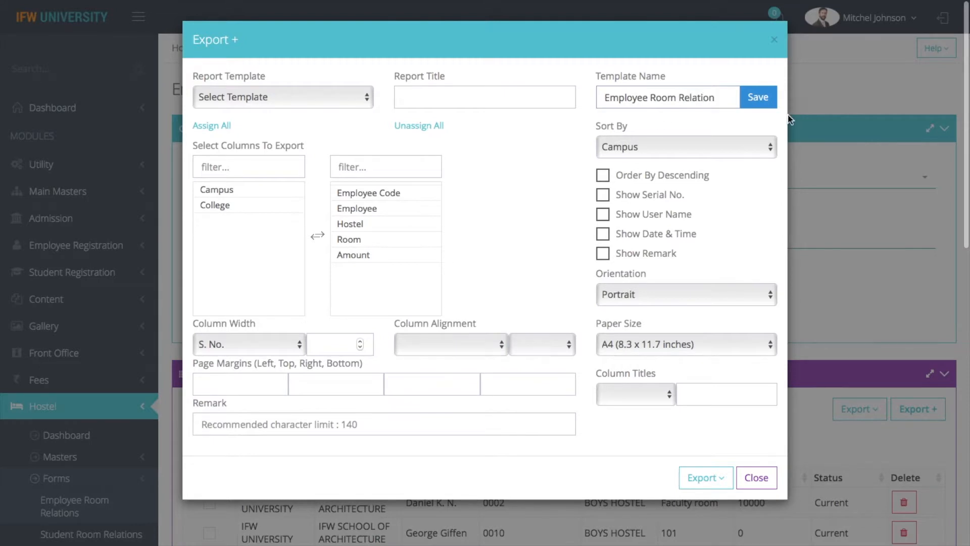
pyautogui.click(767, 105)
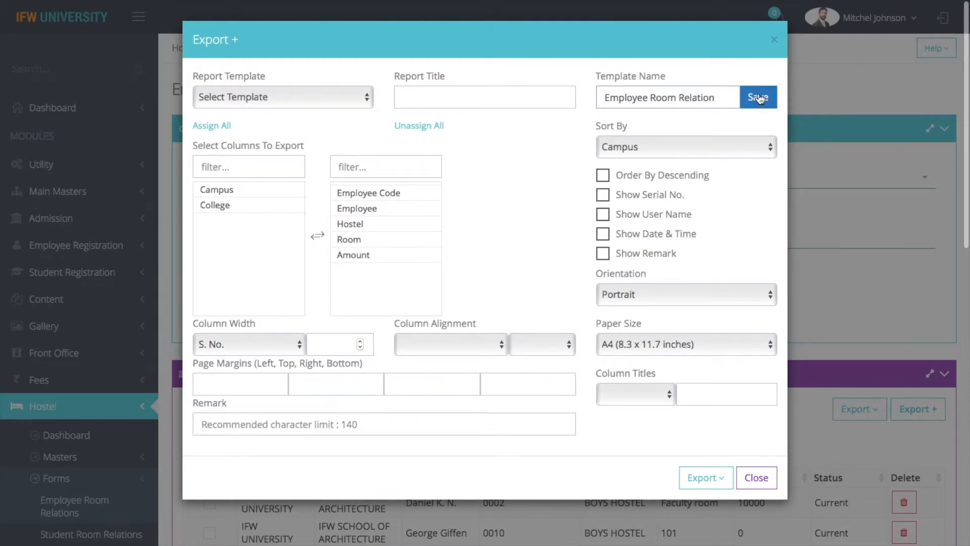
pyautogui.click(757, 96)
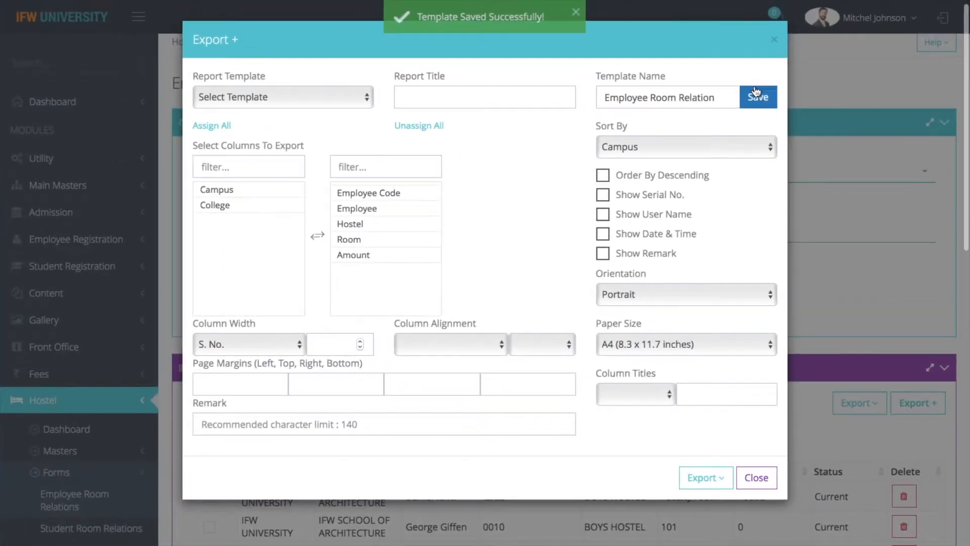
pyautogui.click(758, 483)
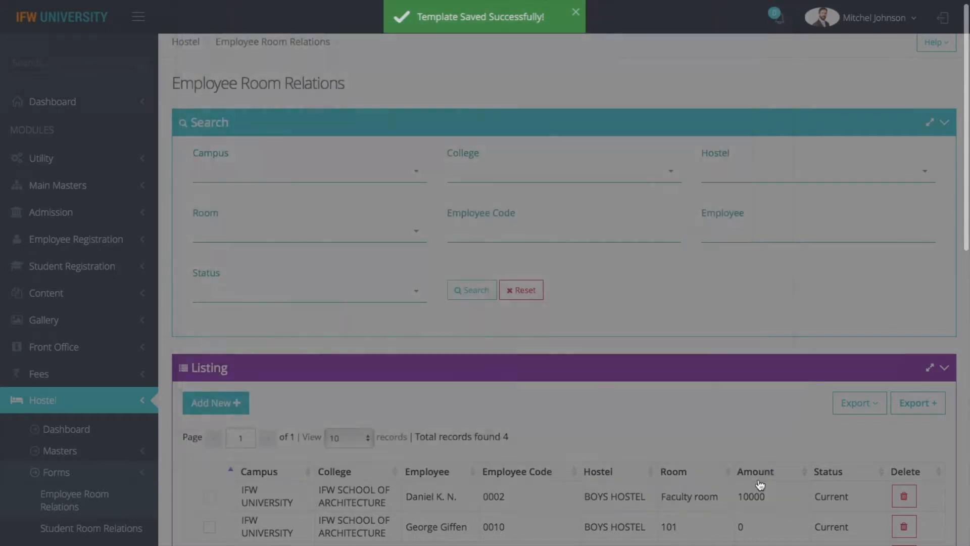
# Reload the Employee Room Relation template into the export settings to confirm it.
pyautogui.click(917, 409)
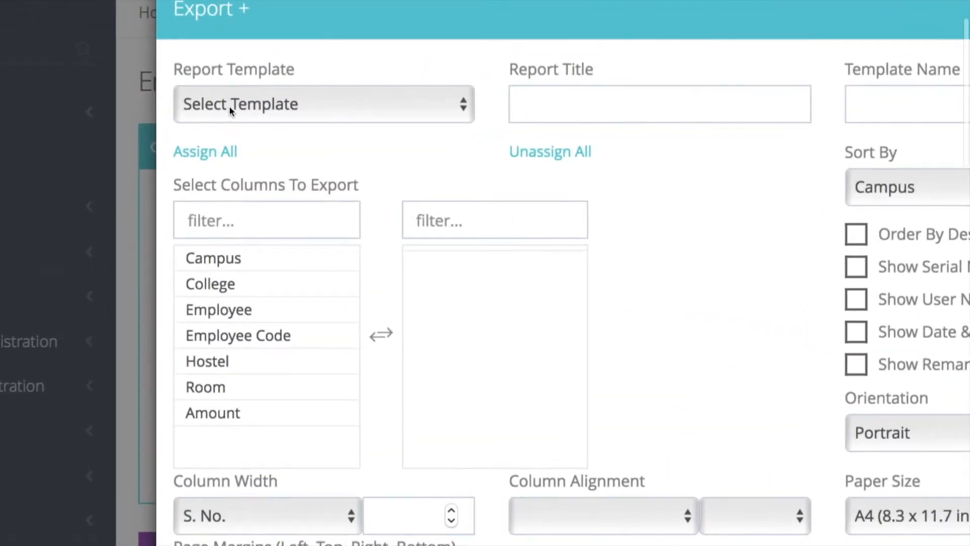
pyautogui.click(228, 97)
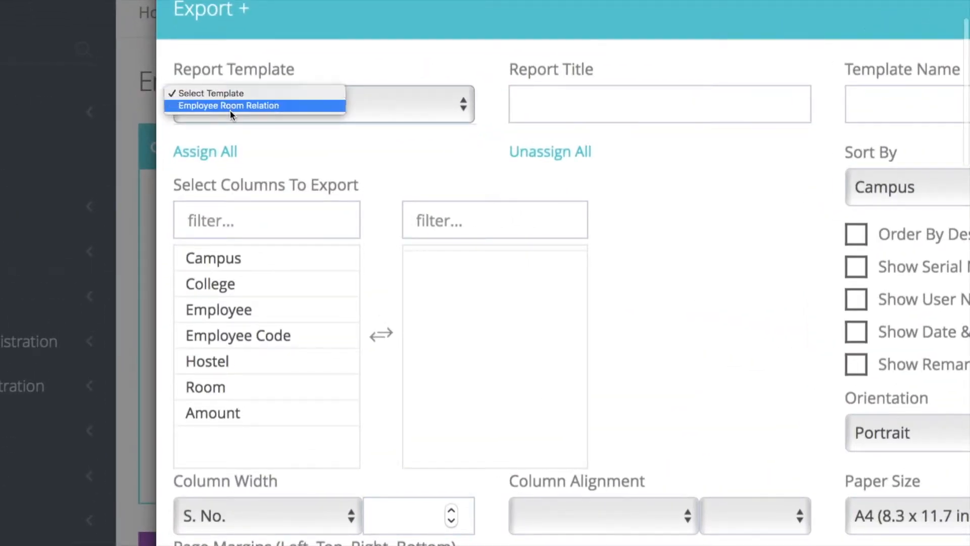
pyautogui.click(230, 106)
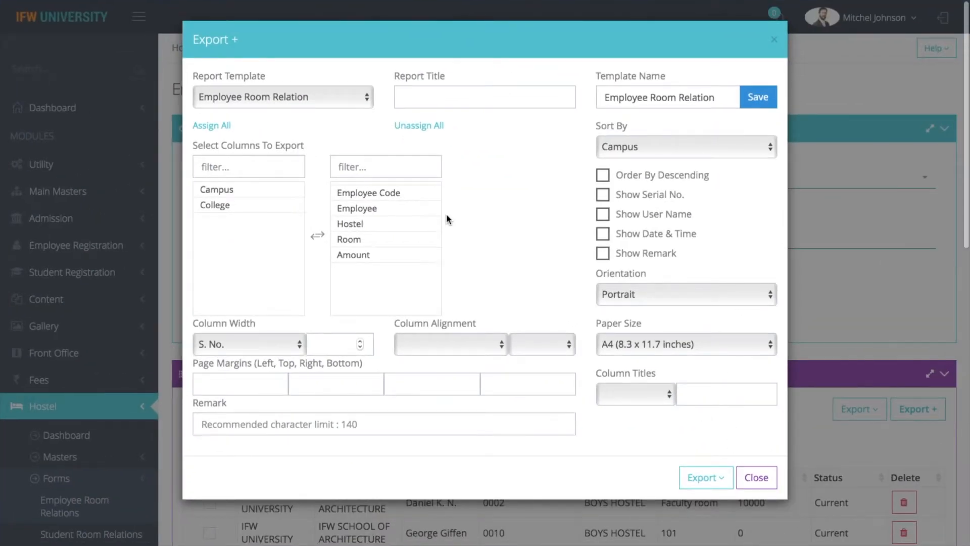
pyautogui.click(768, 485)
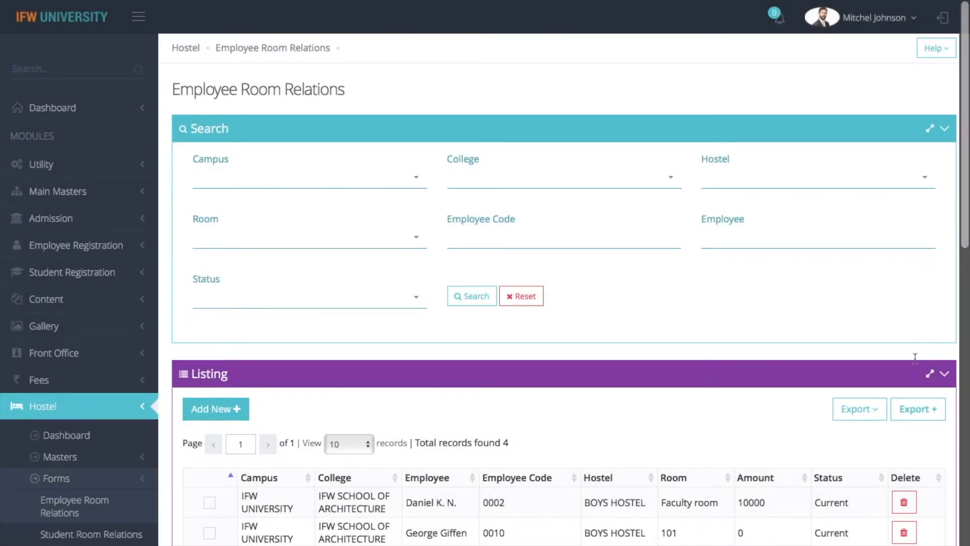
pyautogui.scroll(-5, 540, 302)
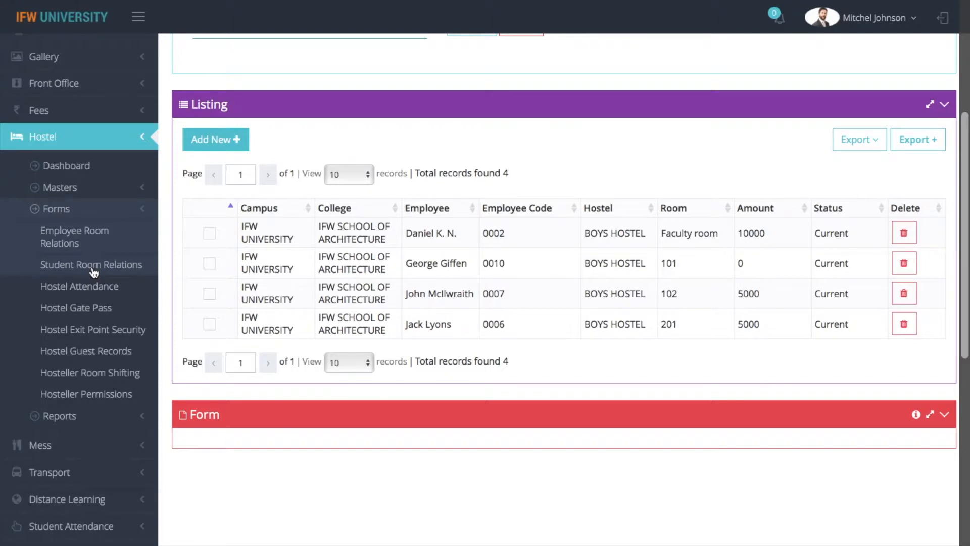
# Add a new student room relation for IFW UNIVERSITY, IFW SCHOOL OF ARCHITECTURE, B.ARCH, class B.ARCH SEM 3A.
pyautogui.click(94, 272)
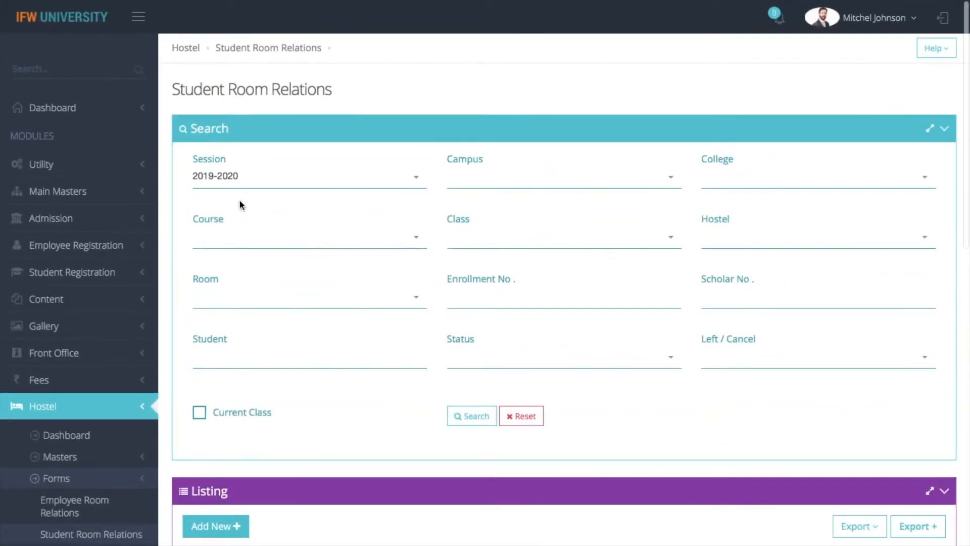
pyautogui.click(223, 525)
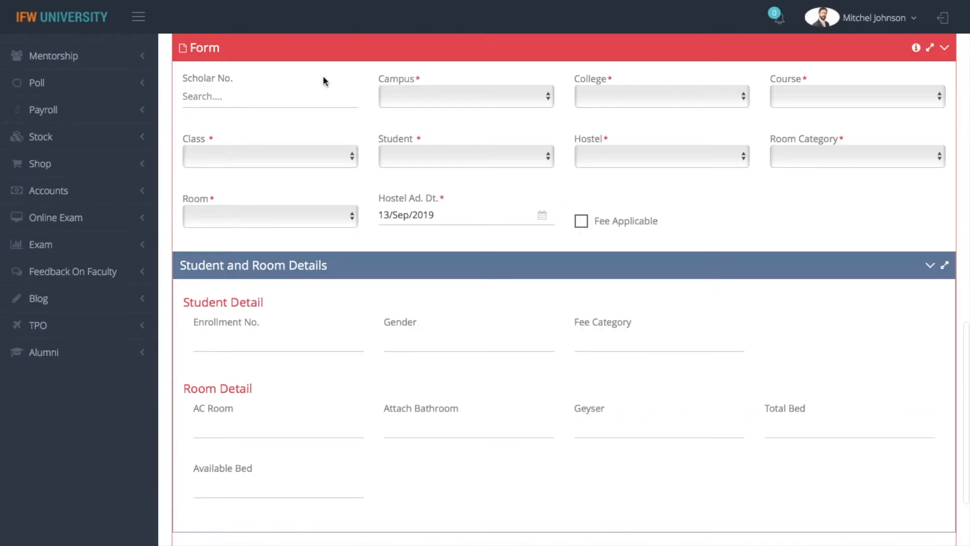
pyautogui.click(457, 95)
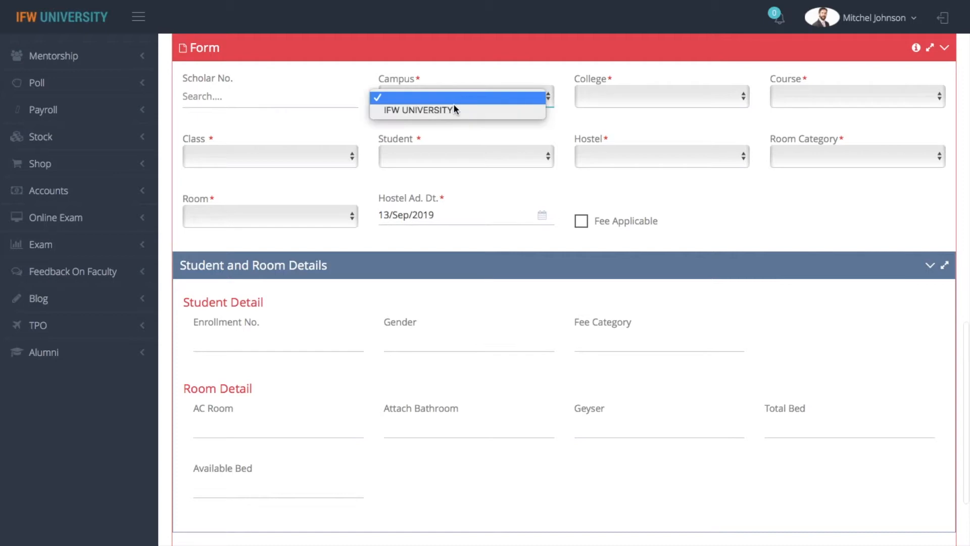
pyautogui.click(452, 108)
pyautogui.click(621, 96)
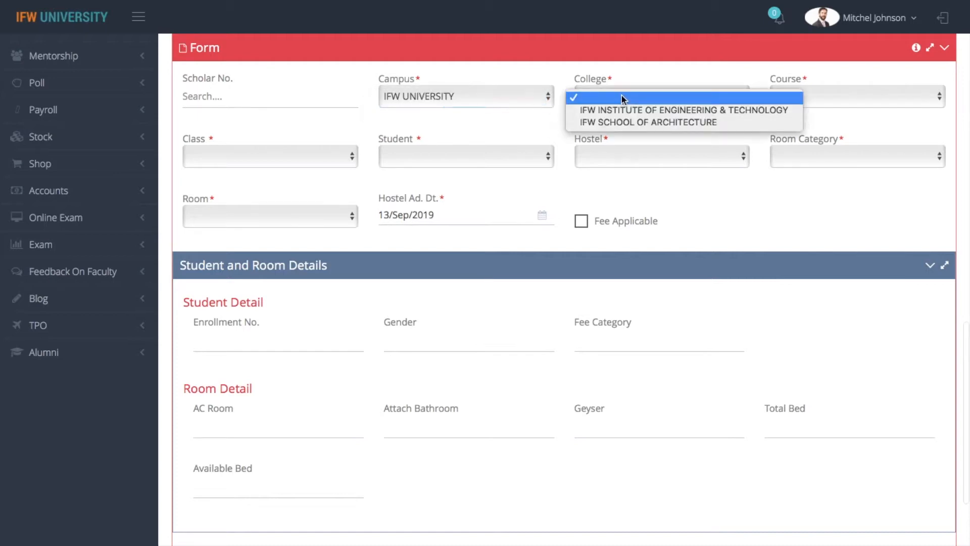
pyautogui.click(625, 123)
pyautogui.click(869, 96)
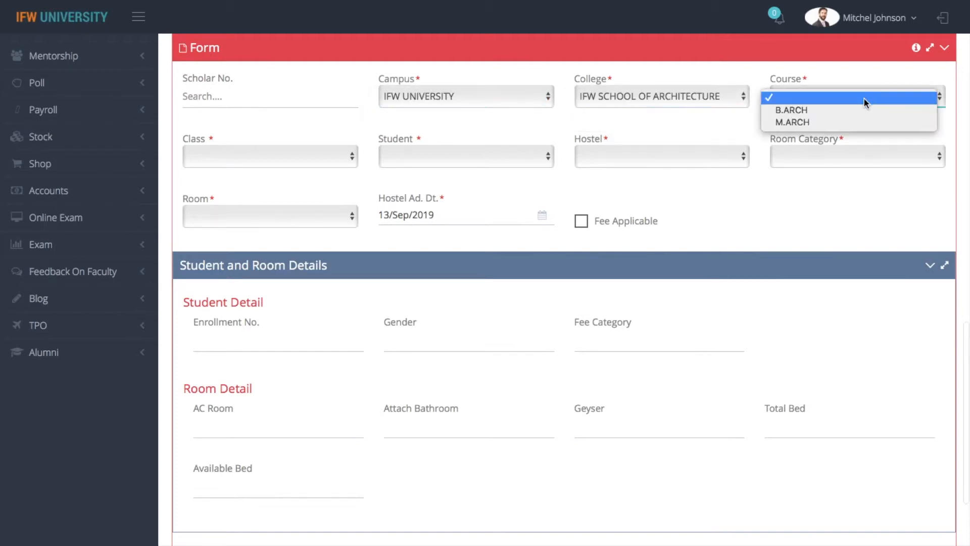
pyautogui.click(859, 108)
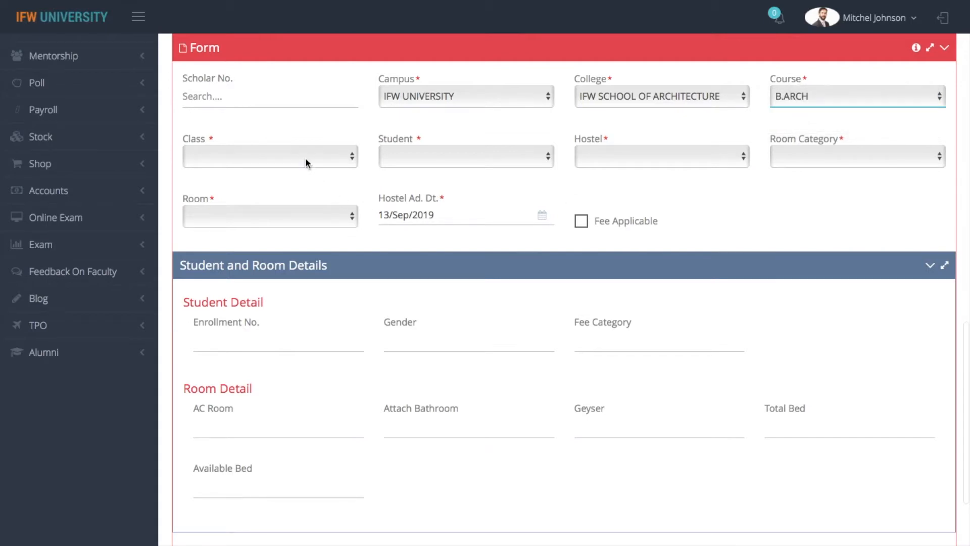
pyautogui.click(305, 158)
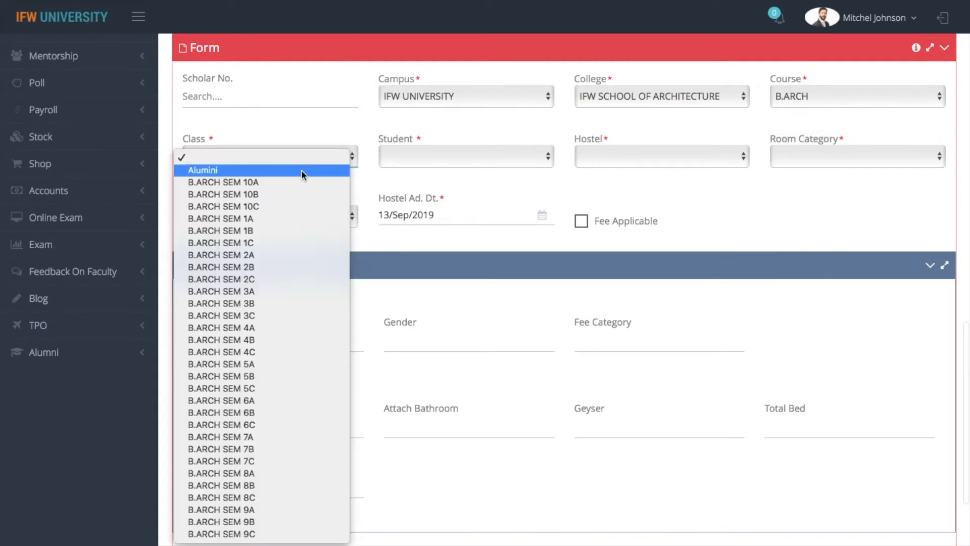
pyautogui.click(271, 294)
# Pick the student and set the hostel to BOYS HOSTEL.
pyautogui.click(451, 156)
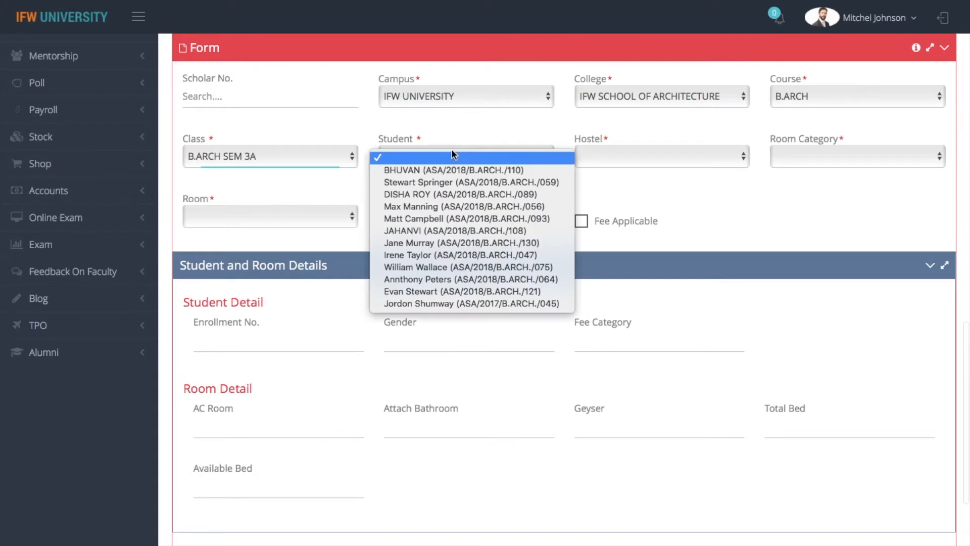
pyautogui.click(456, 266)
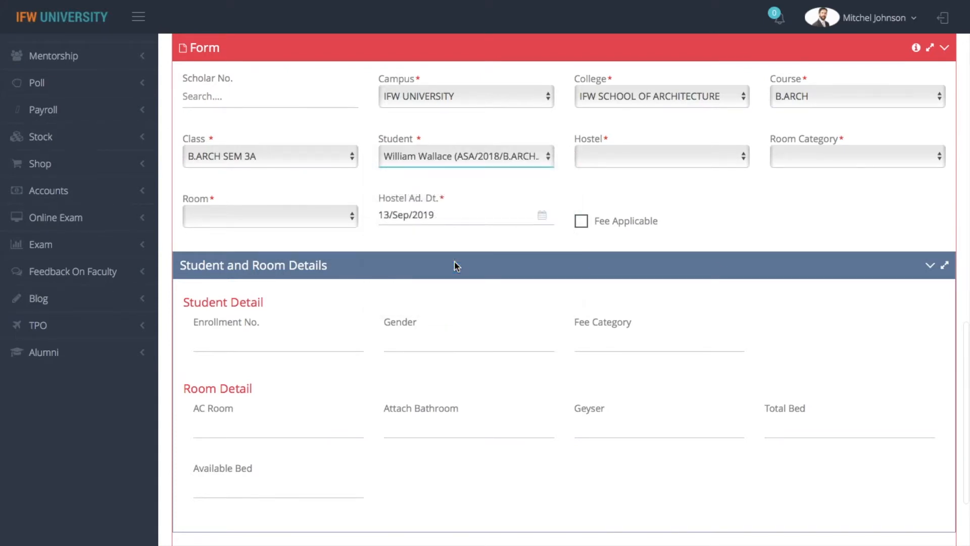
pyautogui.click(693, 155)
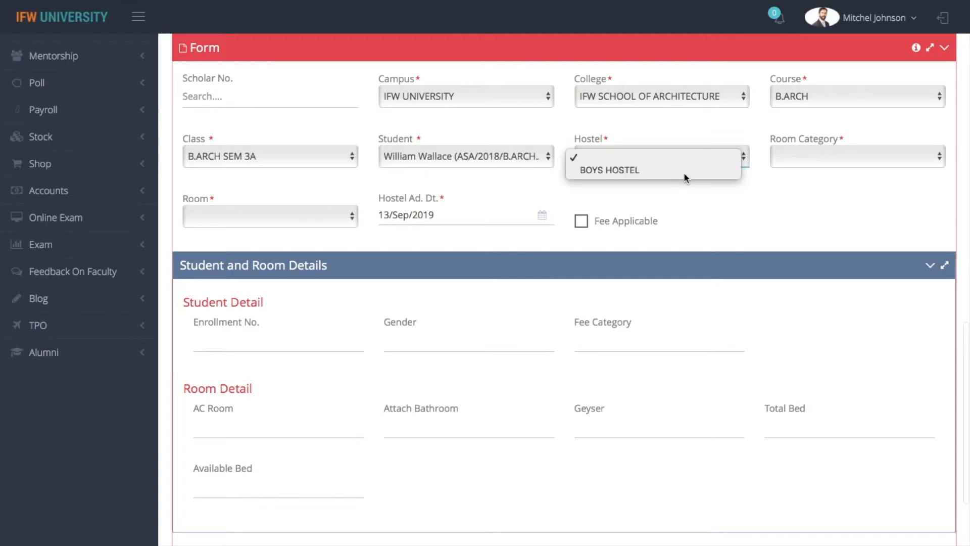
pyautogui.click(685, 174)
# Assign Double seated room 101 and mark the hostel fee applicable.
pyautogui.click(815, 155)
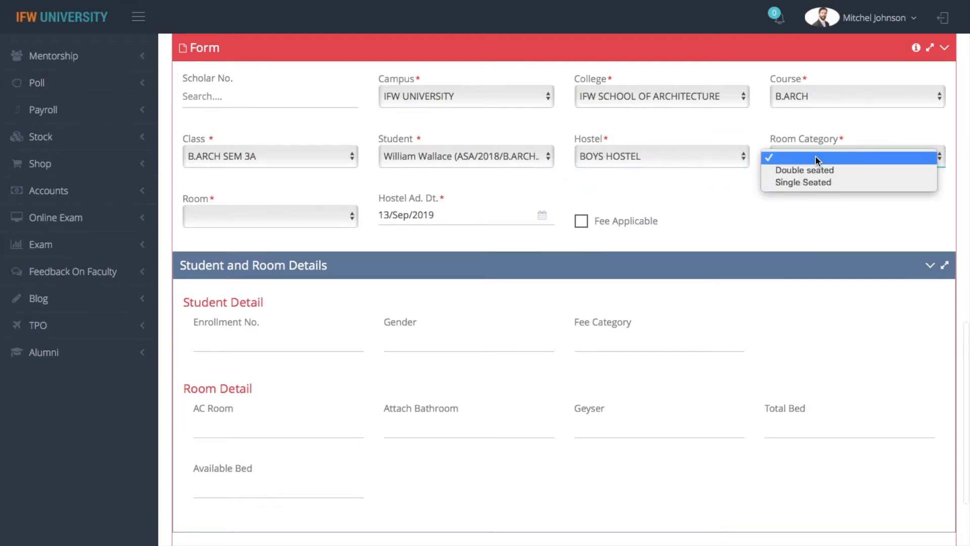
pyautogui.click(816, 183)
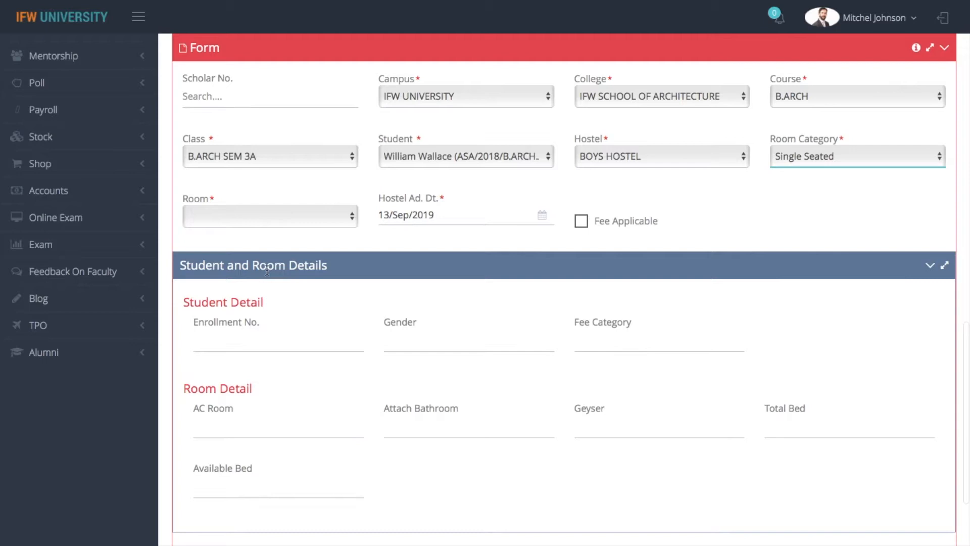
pyautogui.click(277, 221)
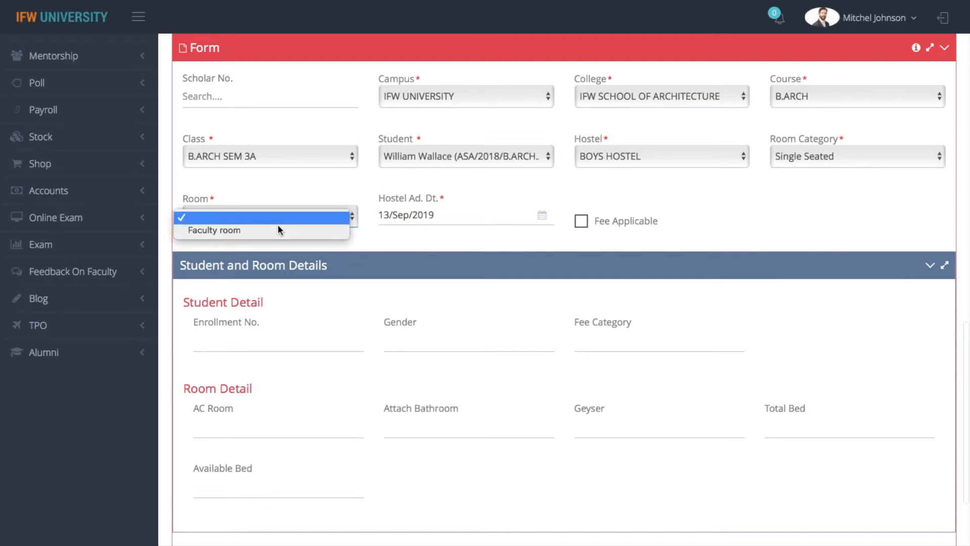
pyautogui.click(305, 200)
pyautogui.click(816, 153)
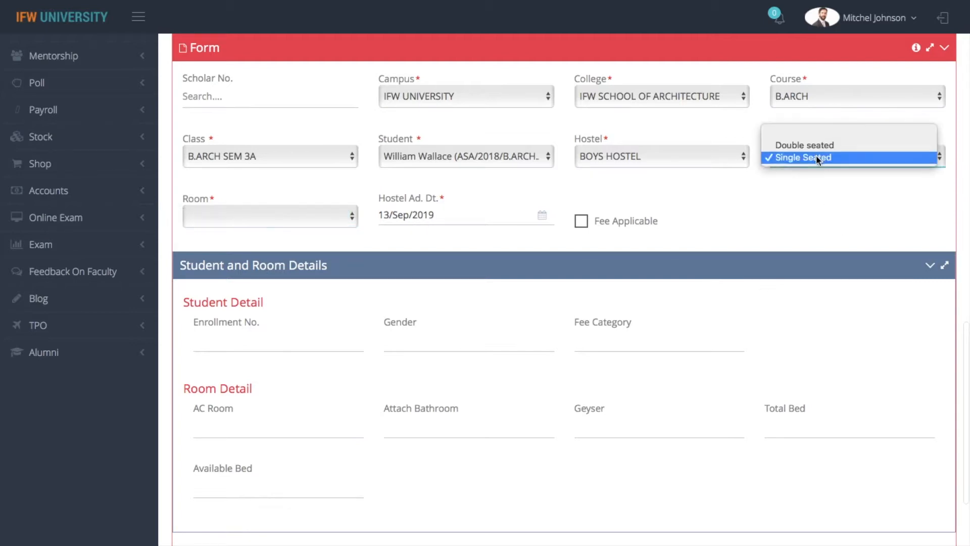
pyautogui.click(807, 143)
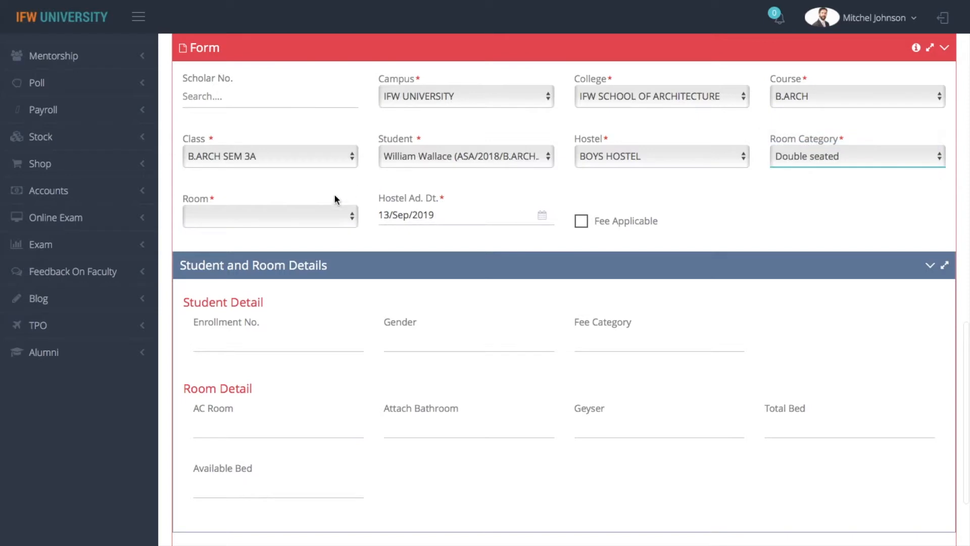
pyautogui.click(294, 220)
pyautogui.click(238, 368)
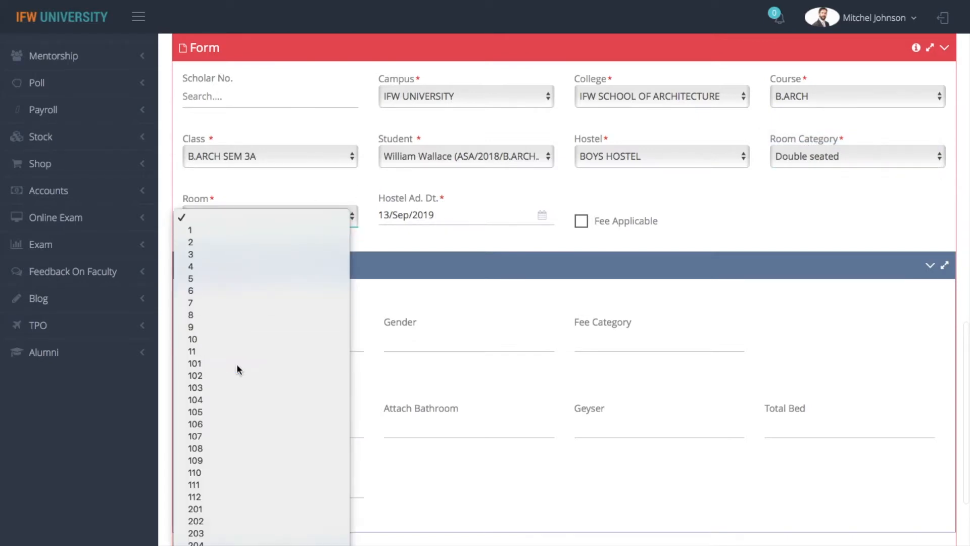
pyautogui.click(583, 223)
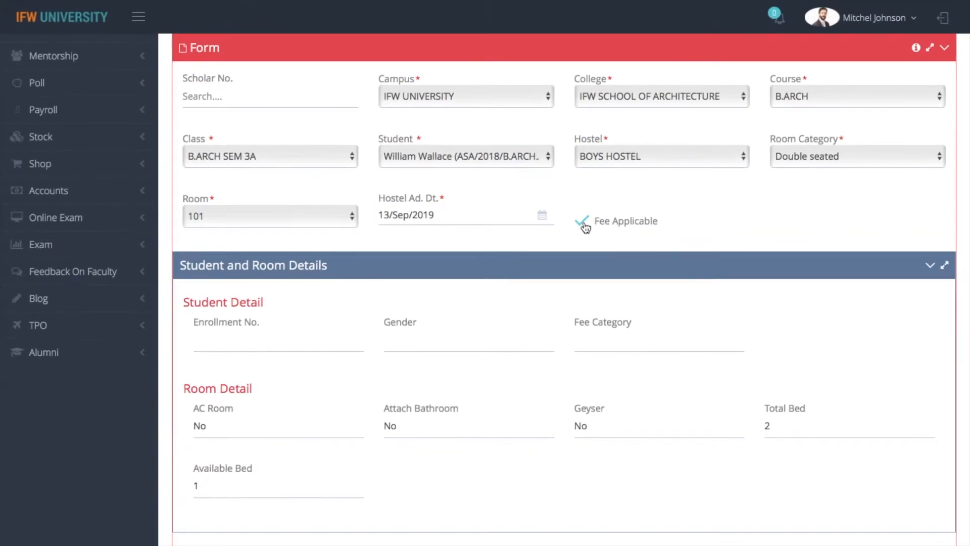
pyautogui.scroll(-3, 585, 227)
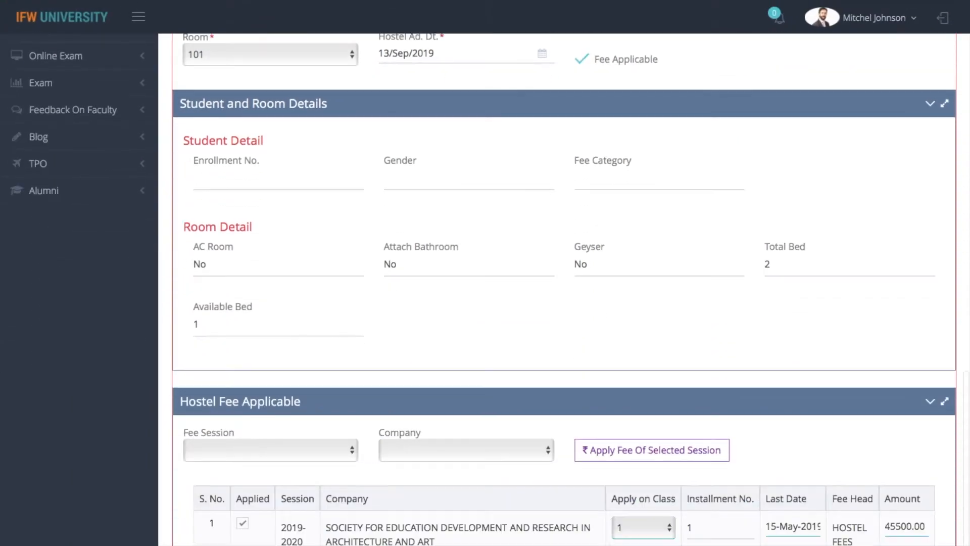
# Apply 2019-2020 fees for the SOCIETY FOR EDUCATION DEVELOPMENT AND RESEARCH IN ARCHITECTURE AND ART company.
pyautogui.scroll(-3, 484, 289)
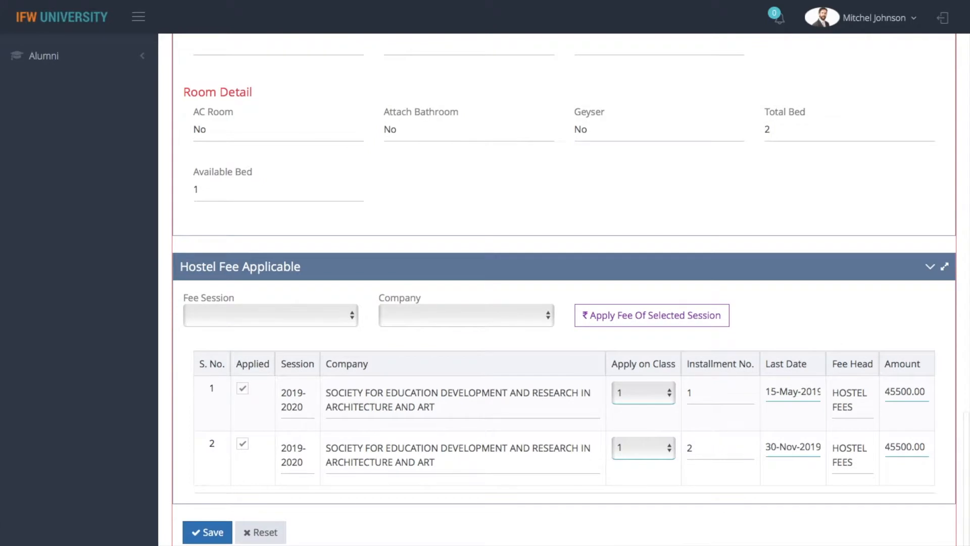
pyautogui.click(323, 317)
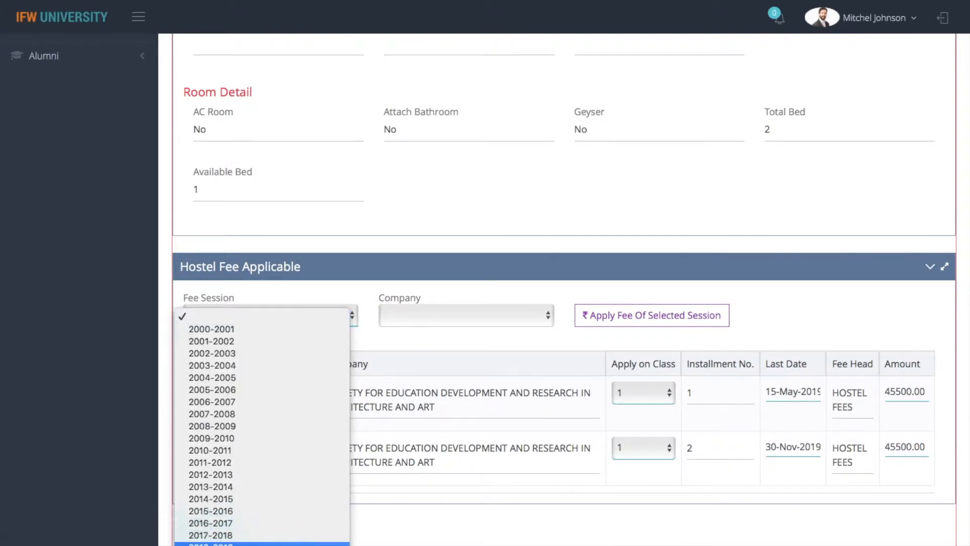
pyautogui.click(231, 545)
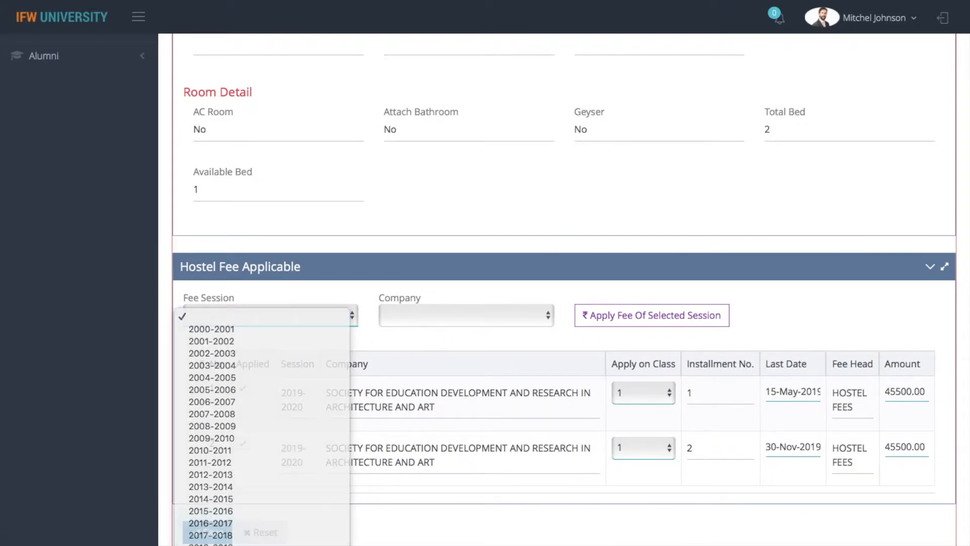
pyautogui.click(435, 317)
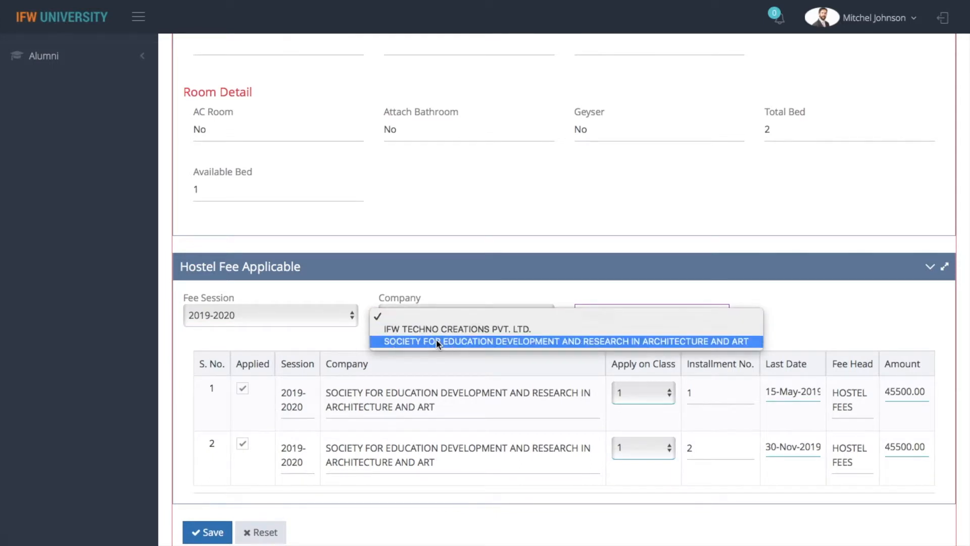
pyautogui.click(435, 338)
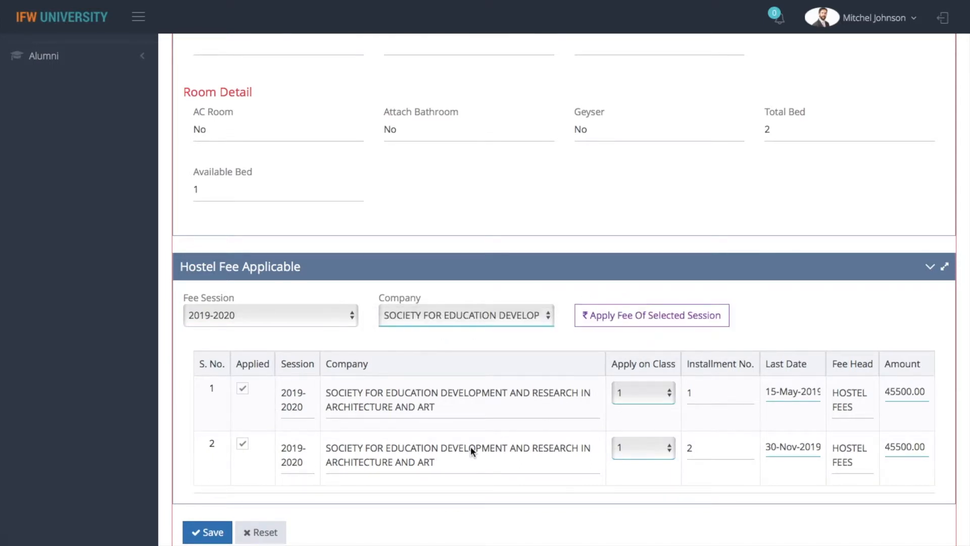
pyautogui.click(646, 322)
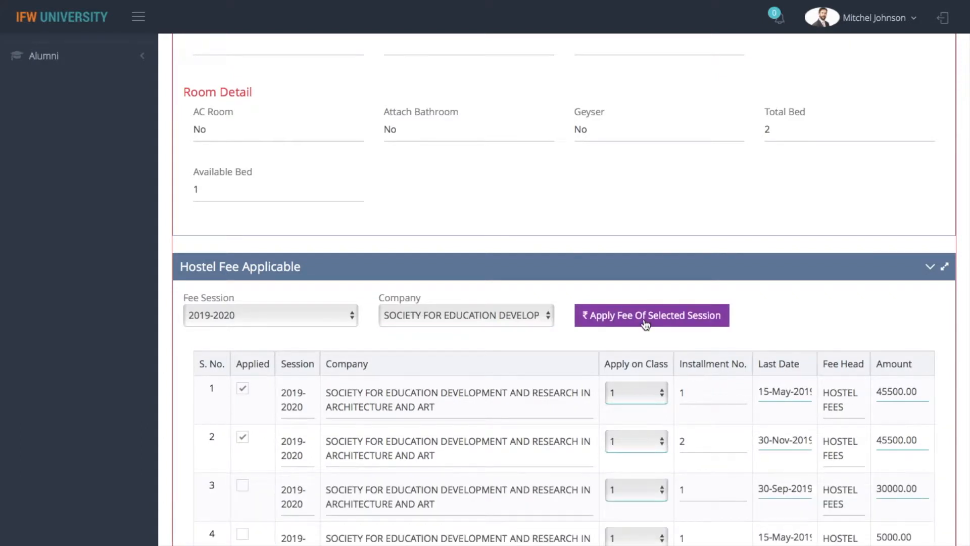
# Attempt to save the assignment, which is refused with 'Student Already Assigned Room!!'.
pyautogui.scroll(-3, 646, 323)
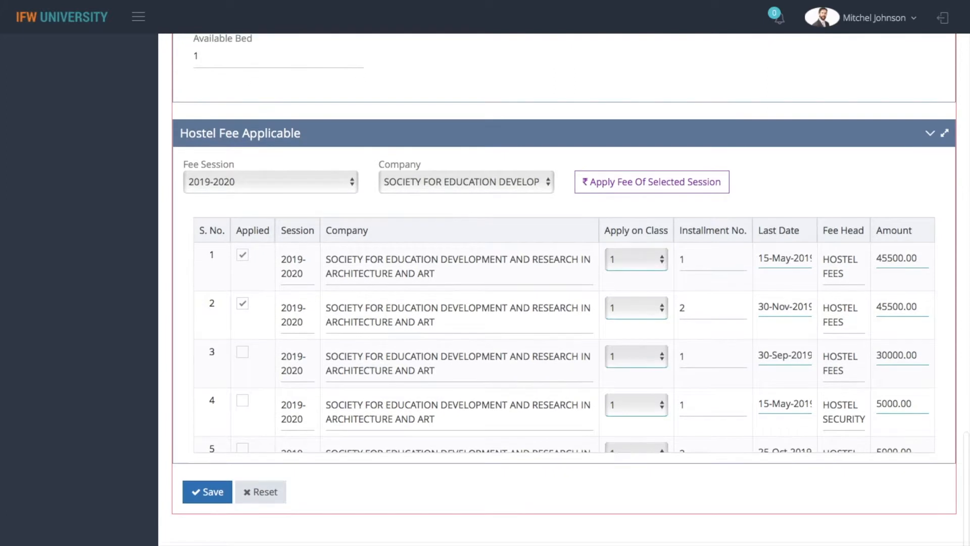
pyautogui.click(208, 489)
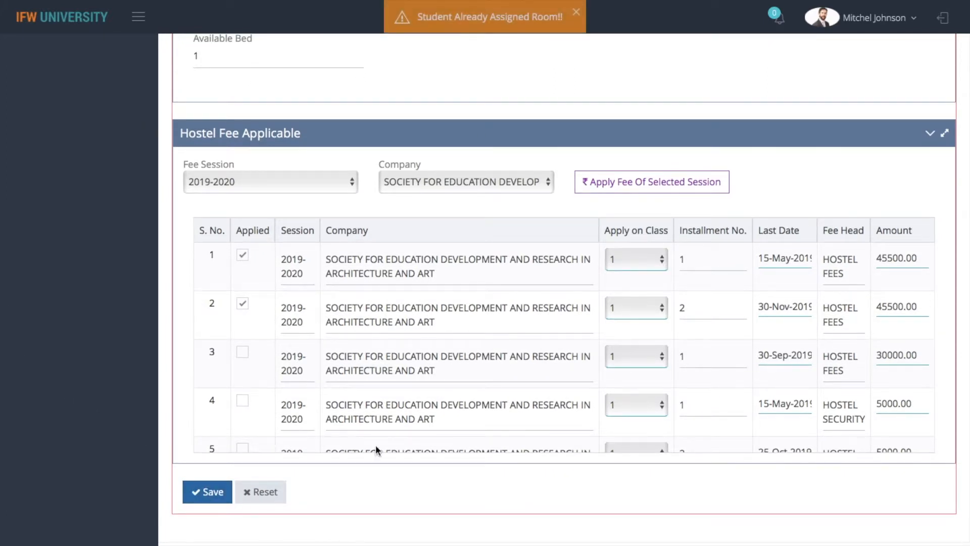
pyautogui.scroll(2, 504, 72)
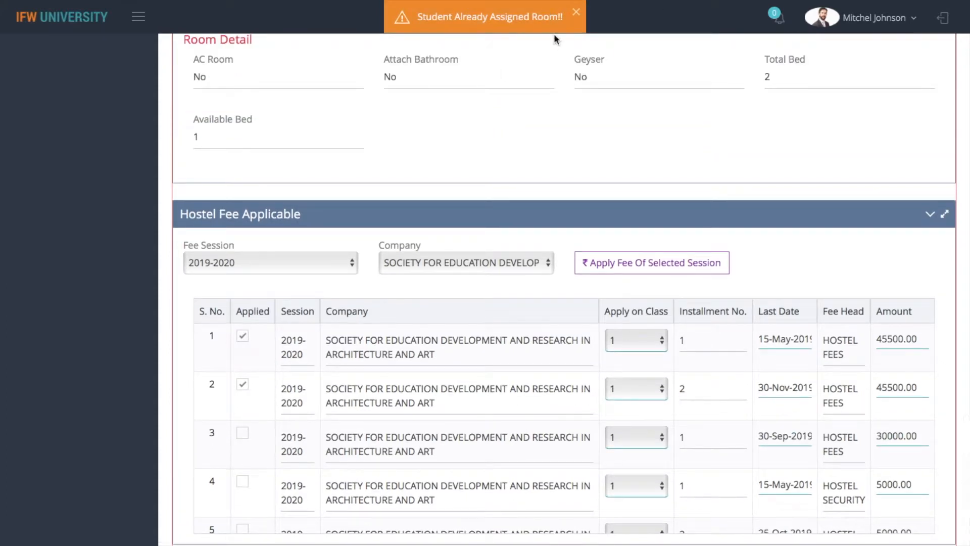
pyautogui.scroll(6, 571, 85)
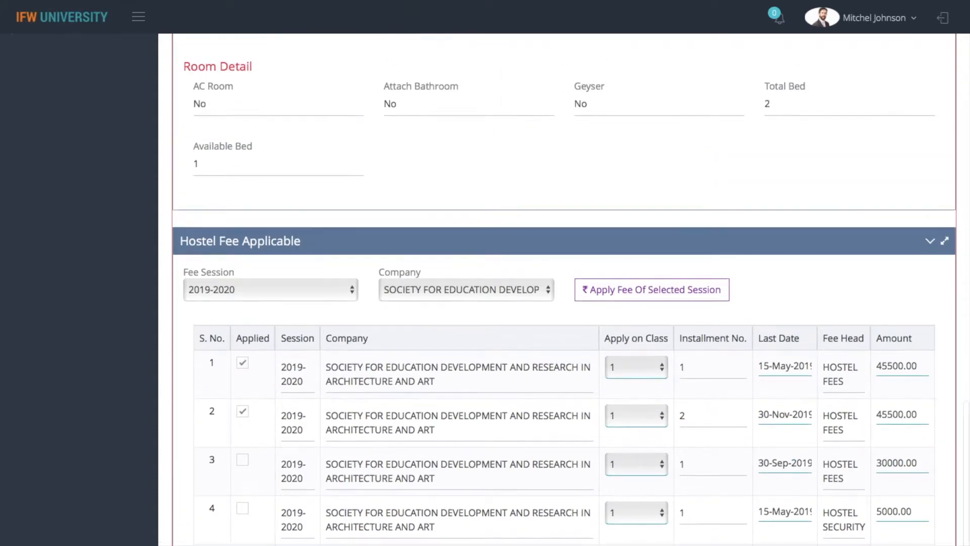
pyautogui.scroll(1, 570, 202)
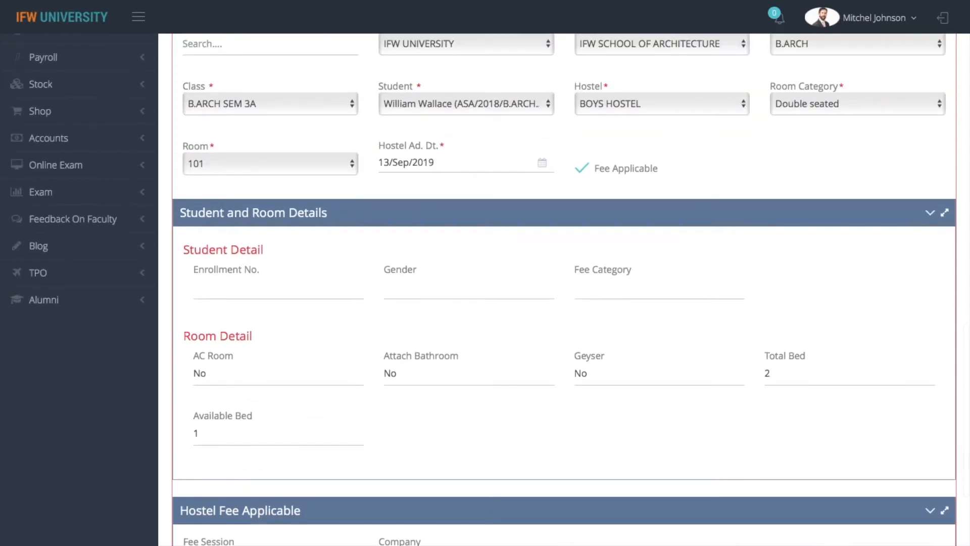
# Load a student's row from the Student Room Relations listing and tick Fee Applicable.
pyautogui.scroll(8, 564, 289)
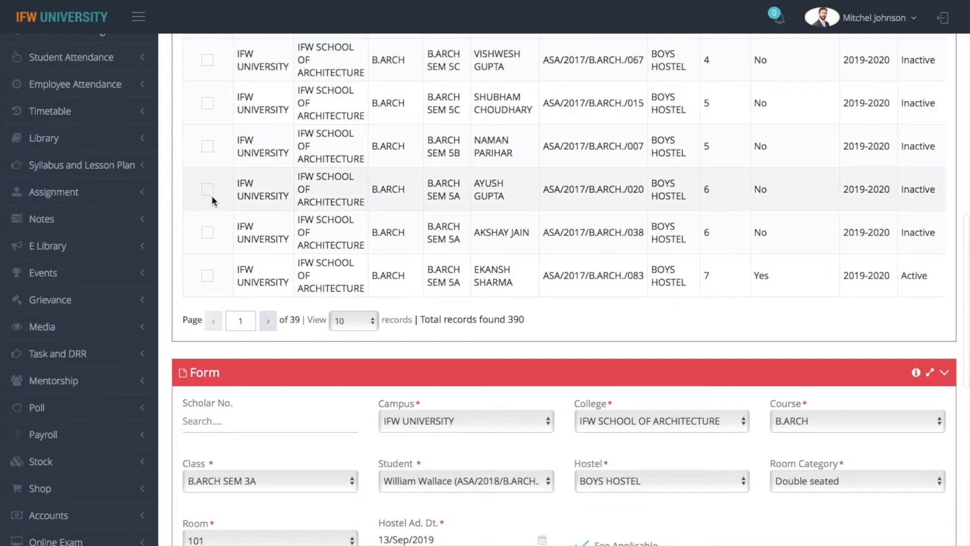
pyautogui.click(207, 189)
pyautogui.scroll(-3, 207, 197)
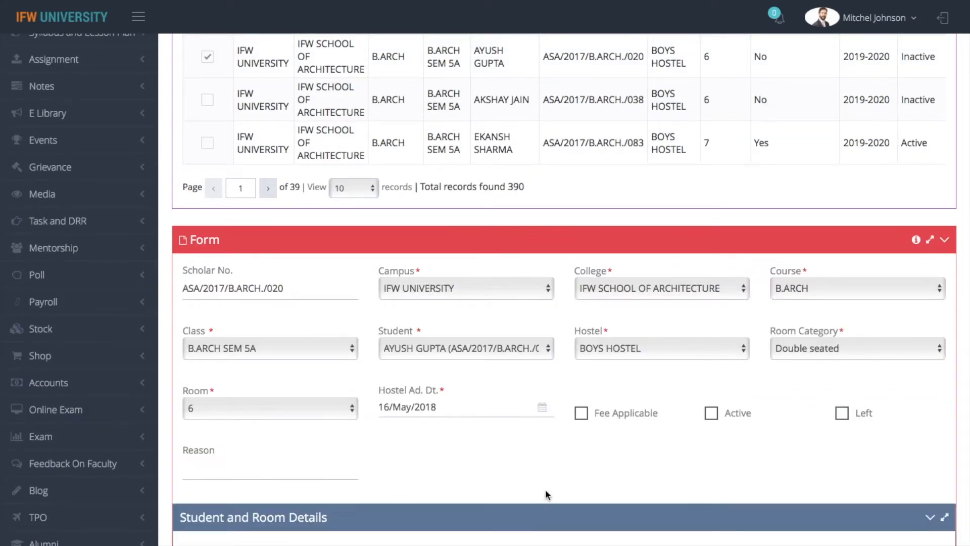
pyautogui.scroll(-3, 545, 489)
pyautogui.scroll(-2, 564, 288)
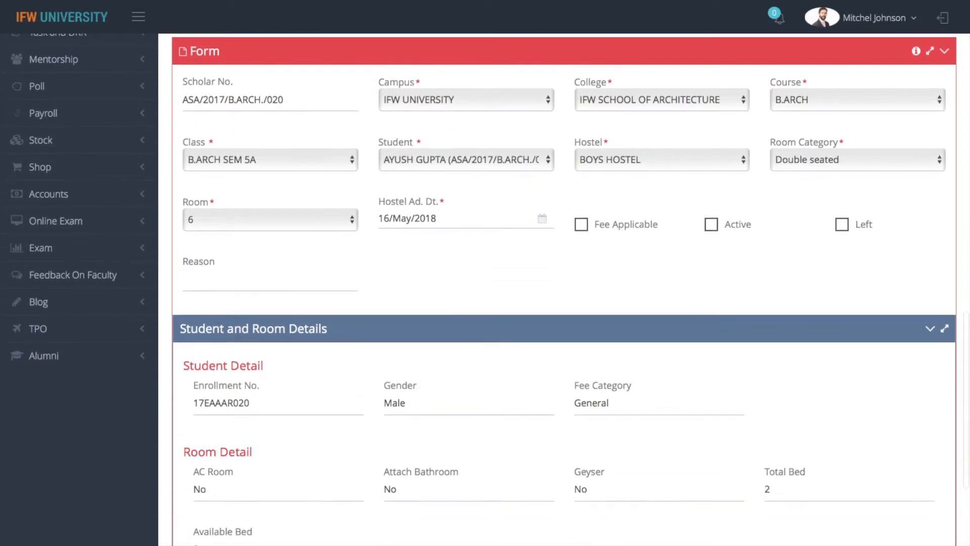
pyautogui.scroll(-1, 564, 283)
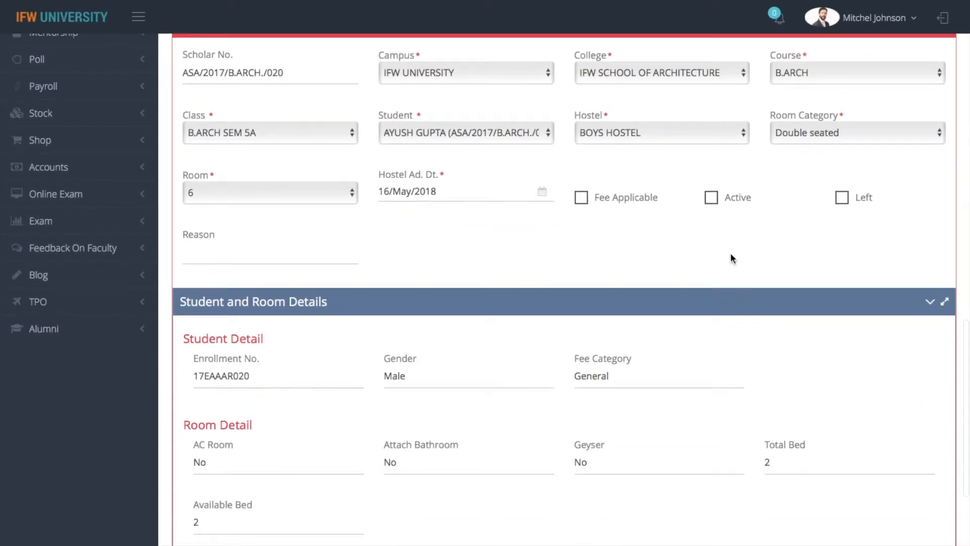
pyautogui.click(581, 197)
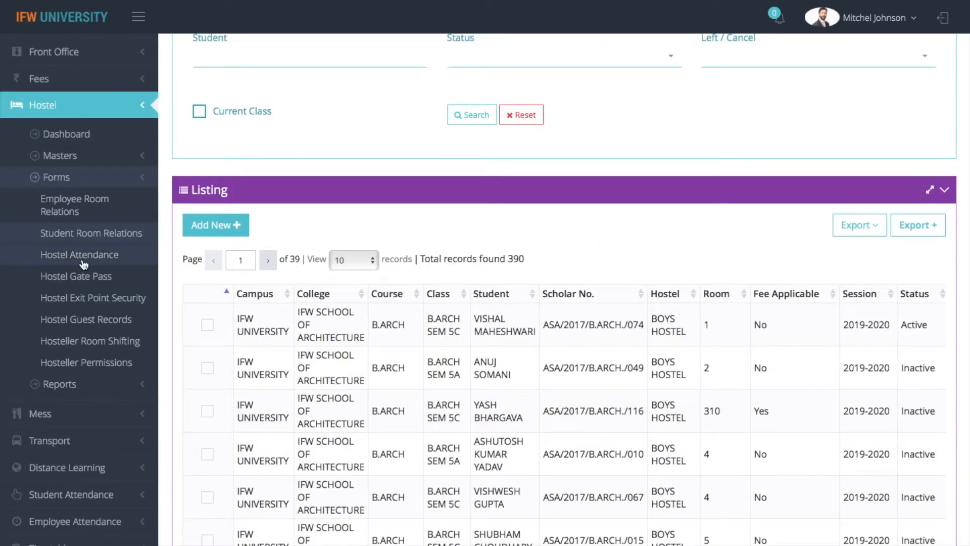
# Start a new morning Hostel Attendance entry for GIRLS HOSTEL (BLOCK A), room 101.
pyautogui.click(84, 258)
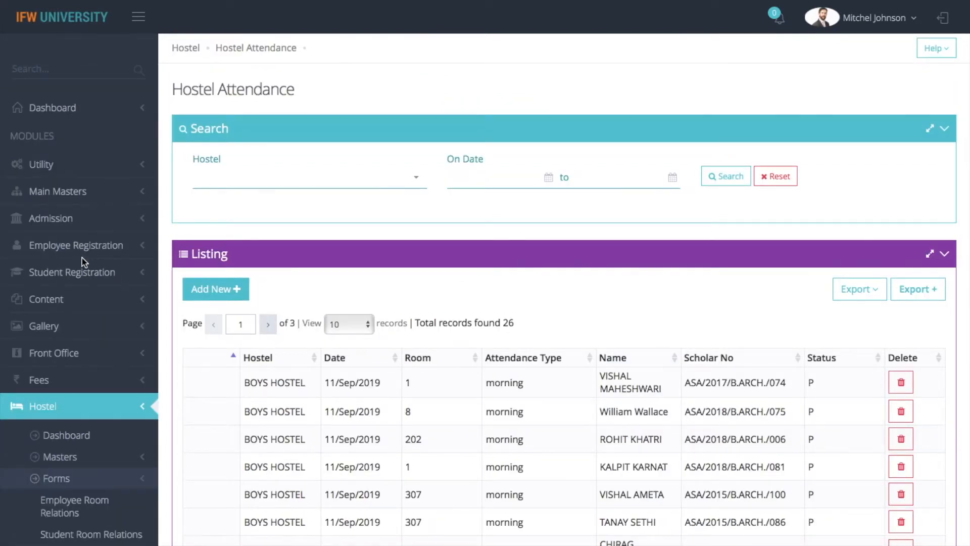
pyautogui.click(228, 288)
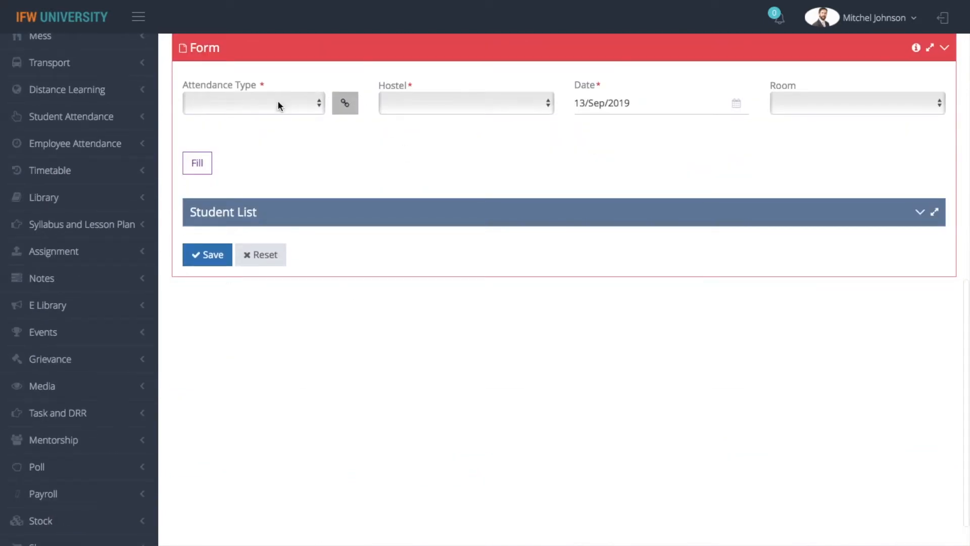
pyautogui.click(278, 106)
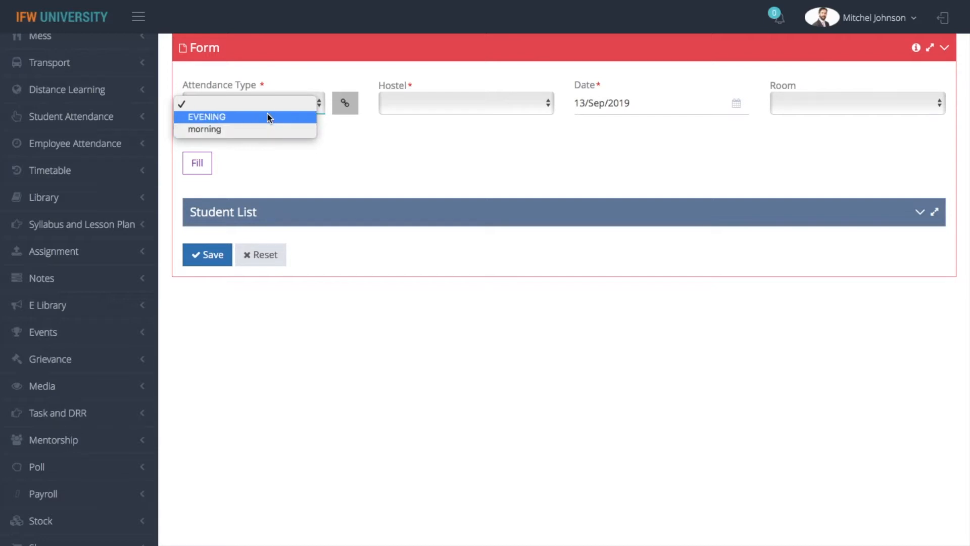
pyautogui.click(271, 131)
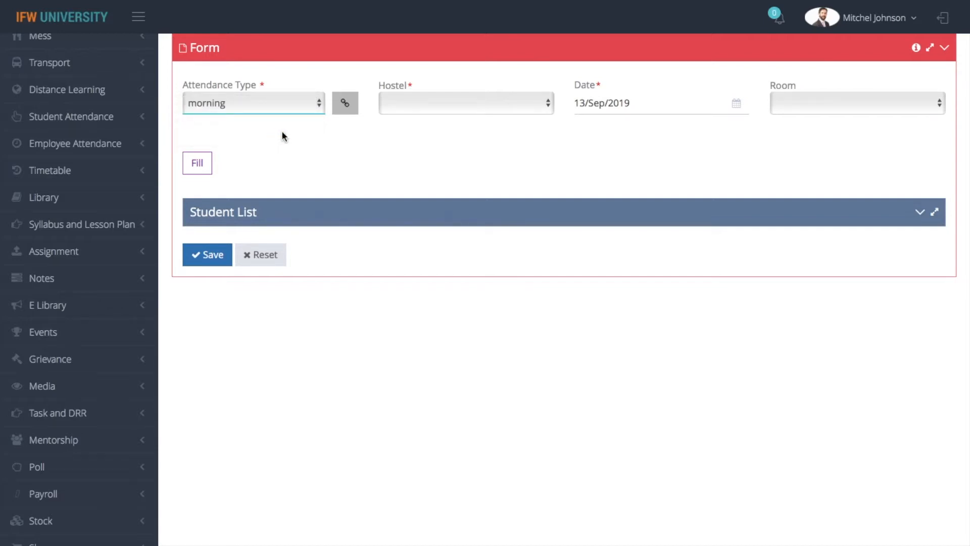
pyautogui.click(448, 102)
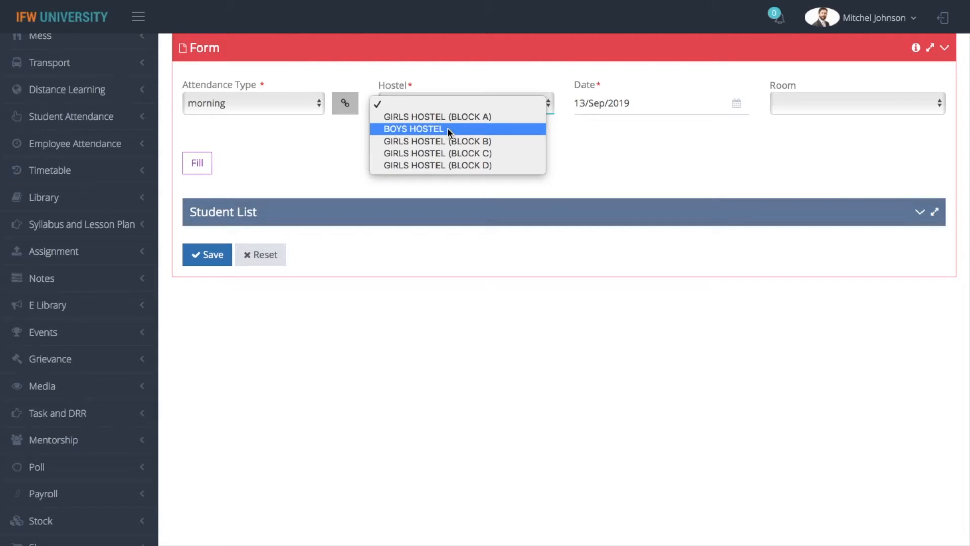
pyautogui.click(446, 117)
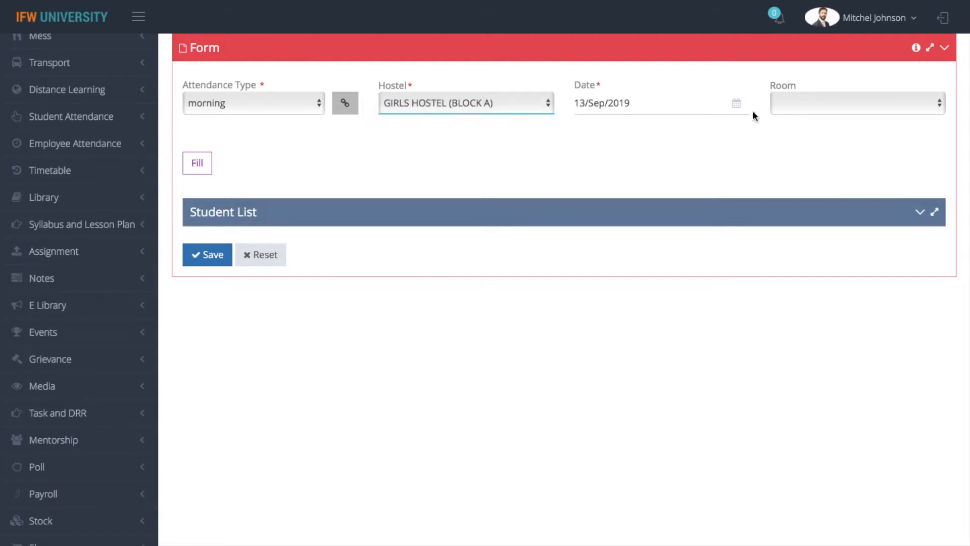
pyautogui.click(853, 101)
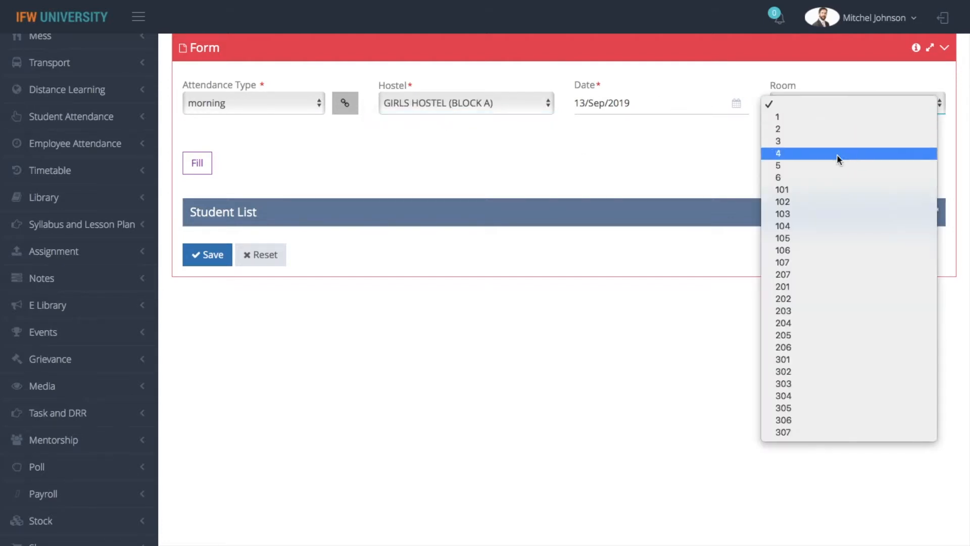
pyautogui.click(831, 191)
# Fill the room's student, keep them marked P, and save the attendance.
pyautogui.click(205, 167)
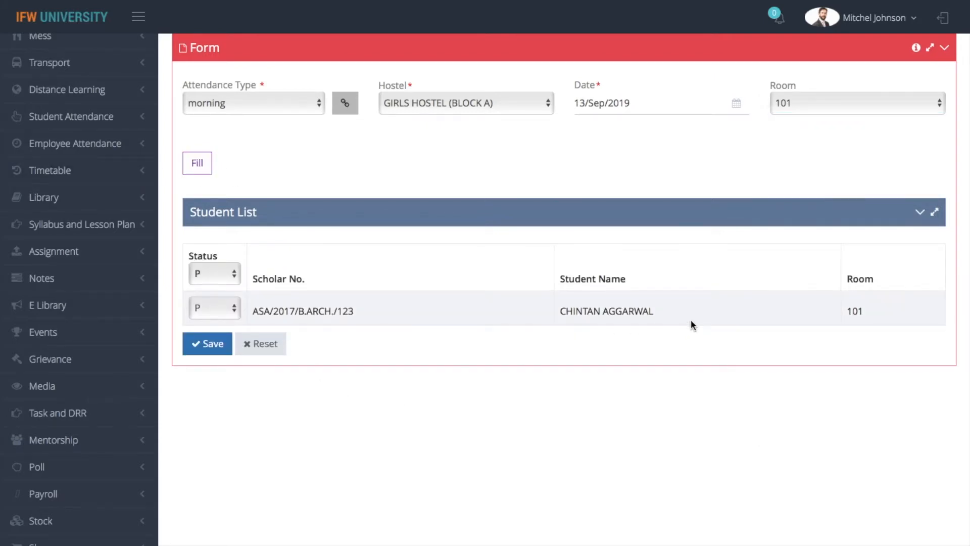
pyautogui.click(217, 309)
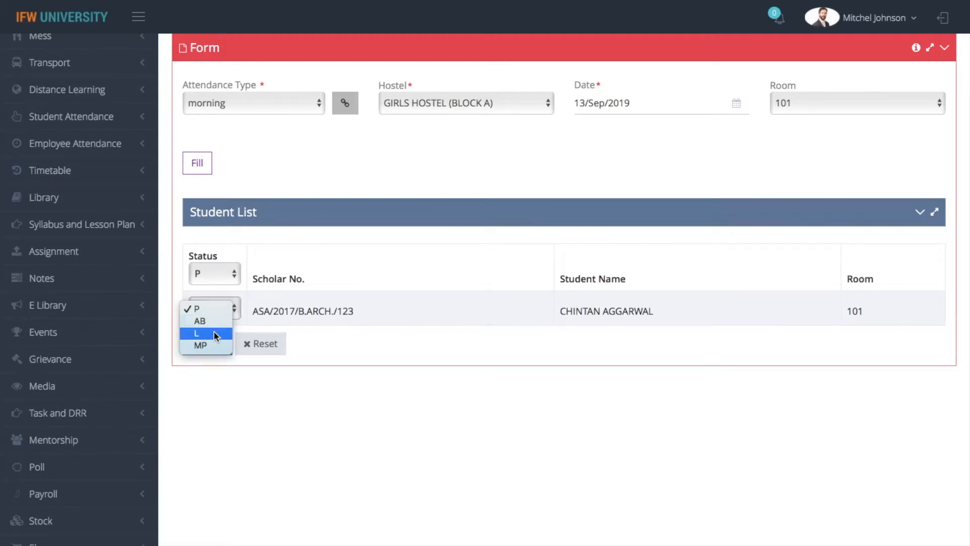
pyautogui.click(208, 310)
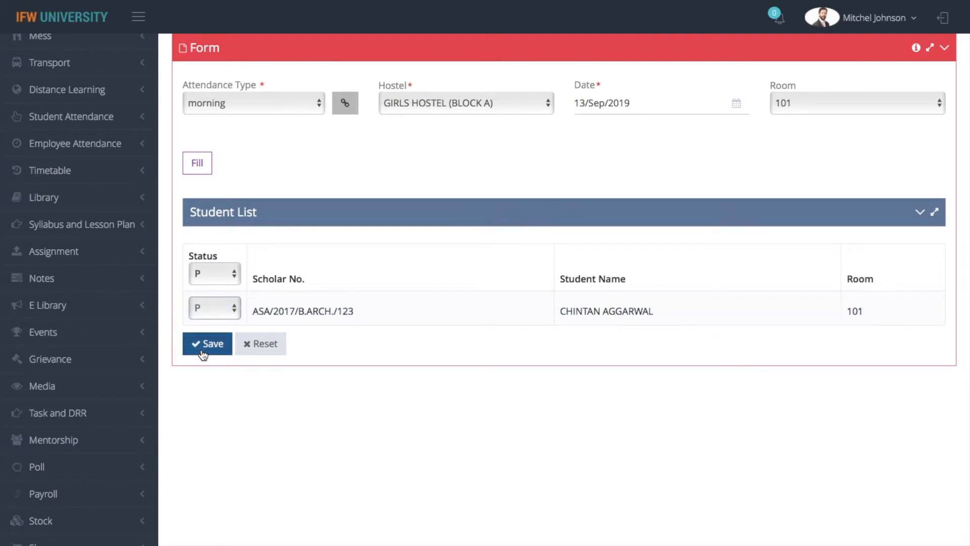
pyautogui.click(202, 348)
# Choose morning attendance for GIRLS HOSTEL (BLOCK A) in the attendance form.
pyautogui.scroll(-4, 203, 209)
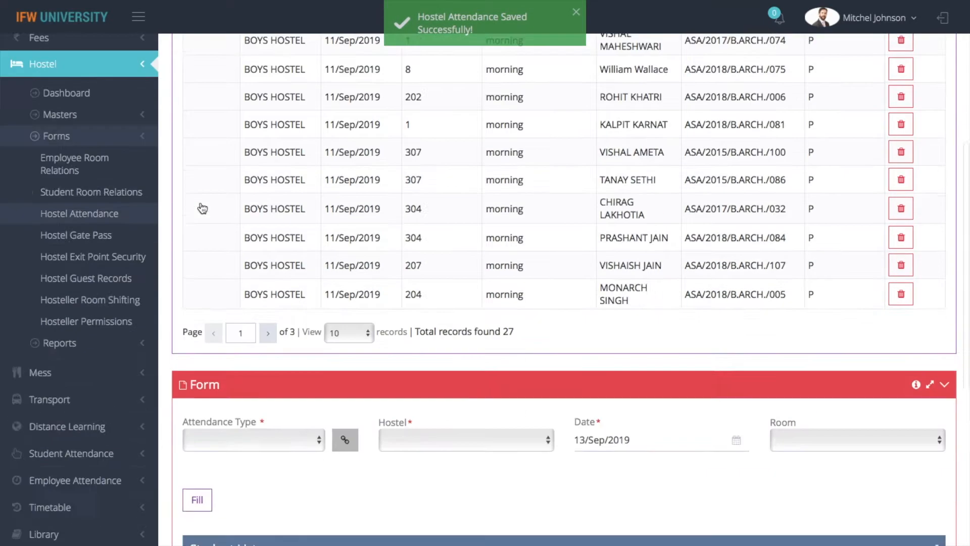
pyautogui.scroll(-5, 203, 208)
pyautogui.click(232, 105)
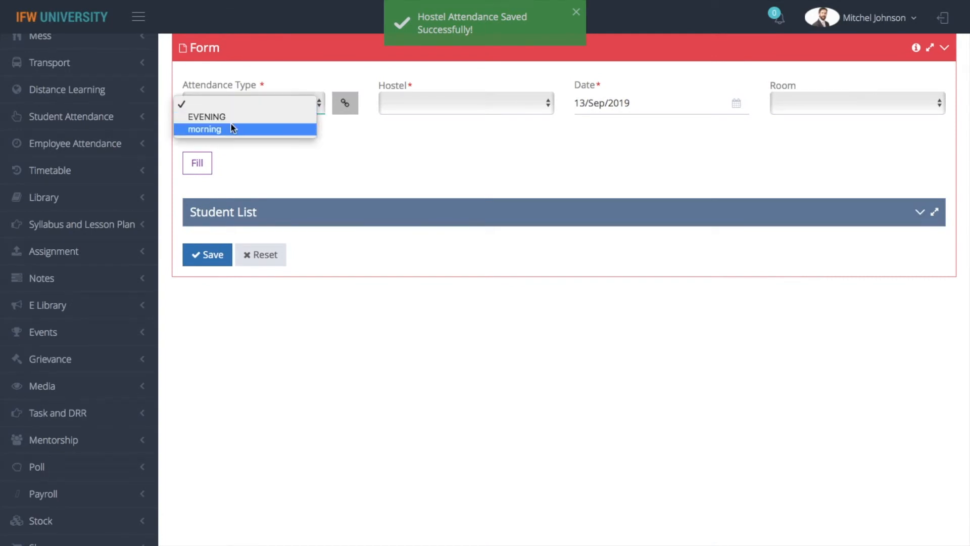
pyautogui.click(231, 128)
pyautogui.click(506, 101)
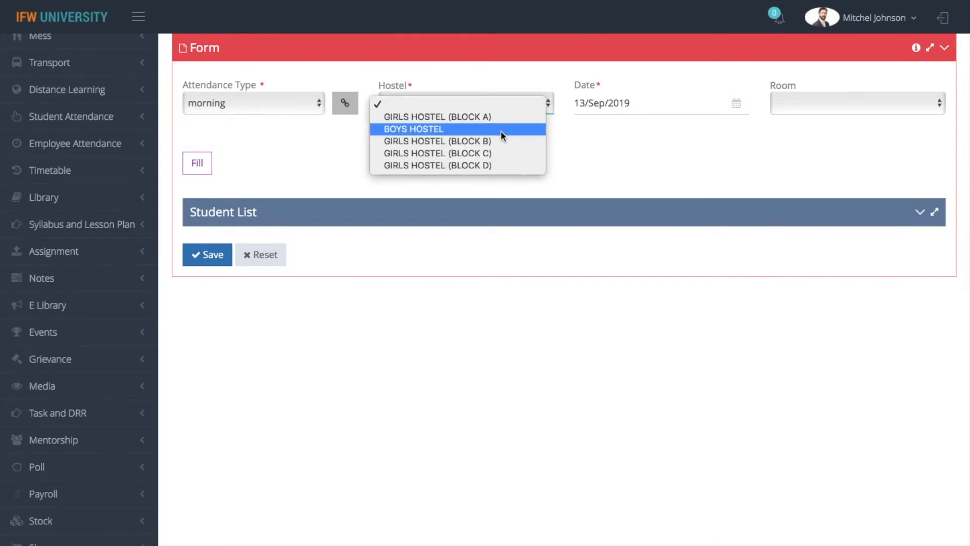
pyautogui.click(497, 117)
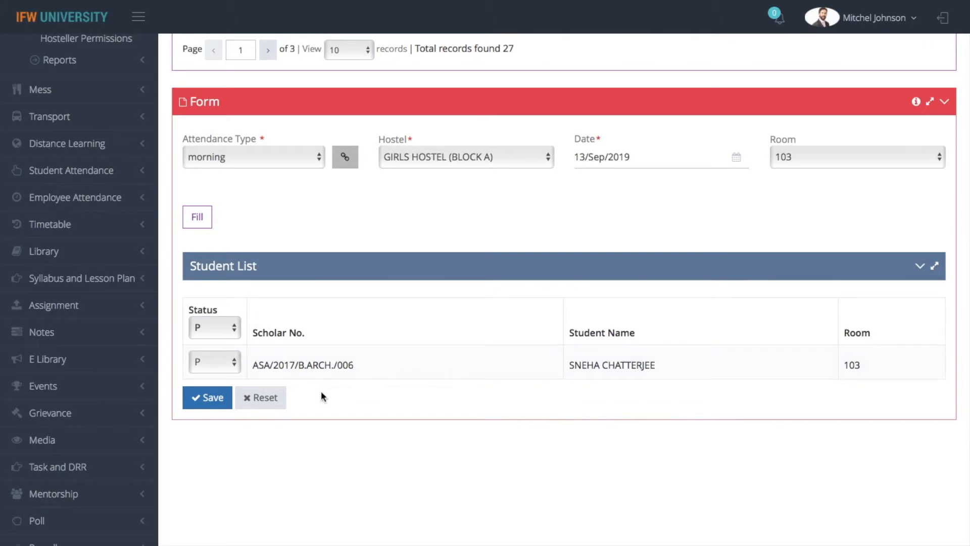
# Mark the room 103 student's status as AB and save the attendance.
pyautogui.click(214, 363)
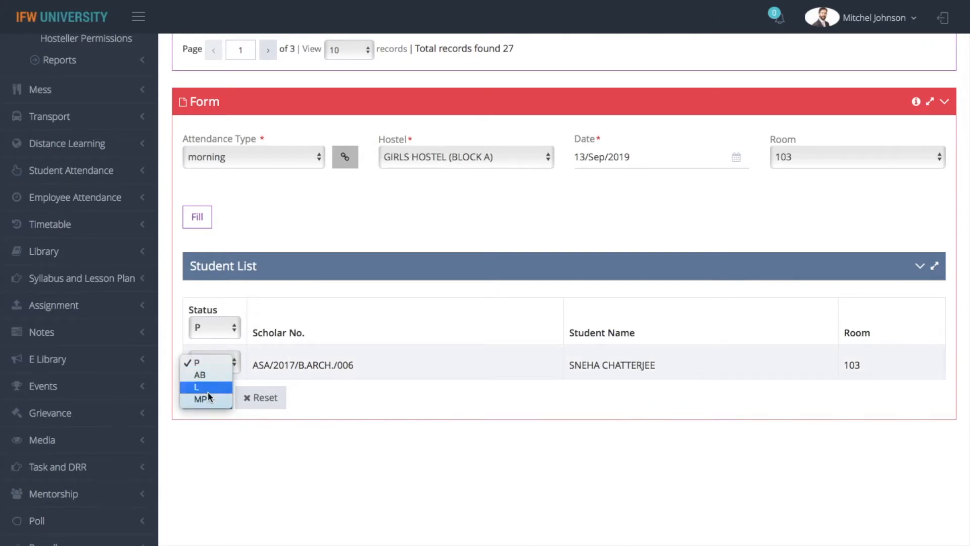
pyautogui.click(207, 364)
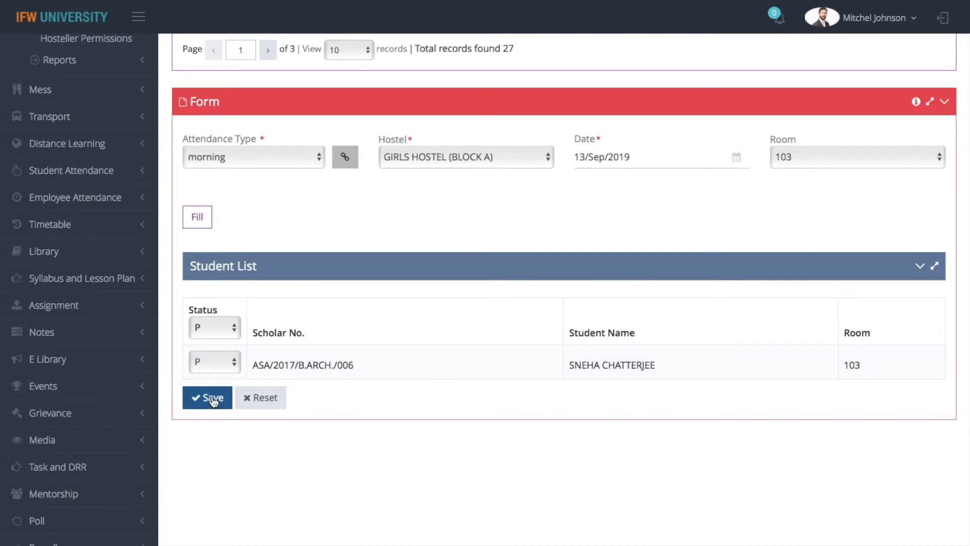
pyautogui.click(212, 364)
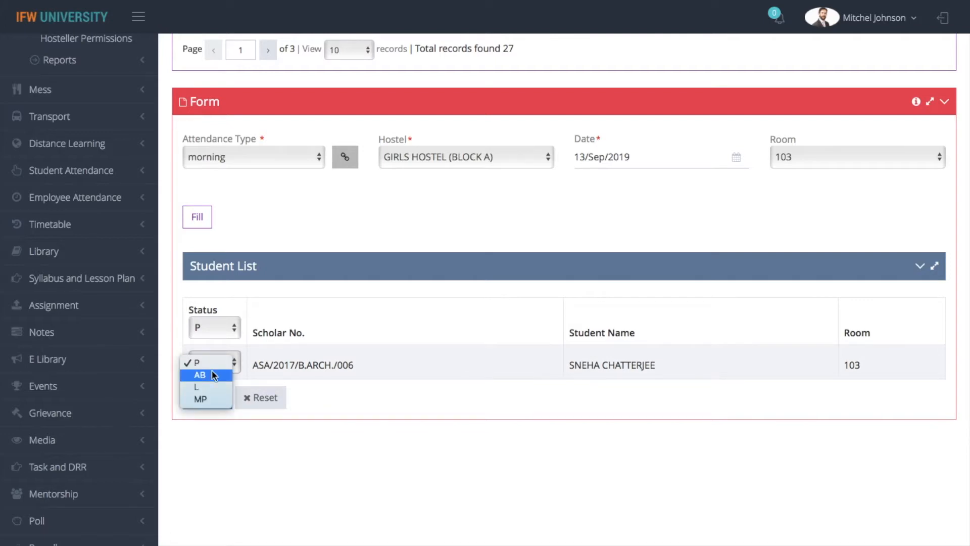
pyautogui.click(213, 371)
pyautogui.click(212, 399)
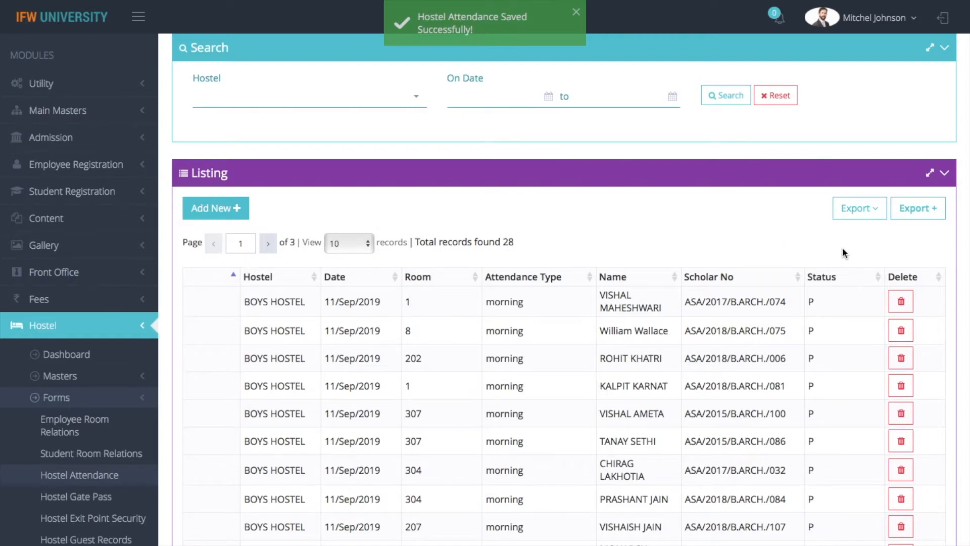
# Print the hostel attendance list and return to the Hostel Attendance page.
pyautogui.click(858, 208)
pyautogui.click(804, 238)
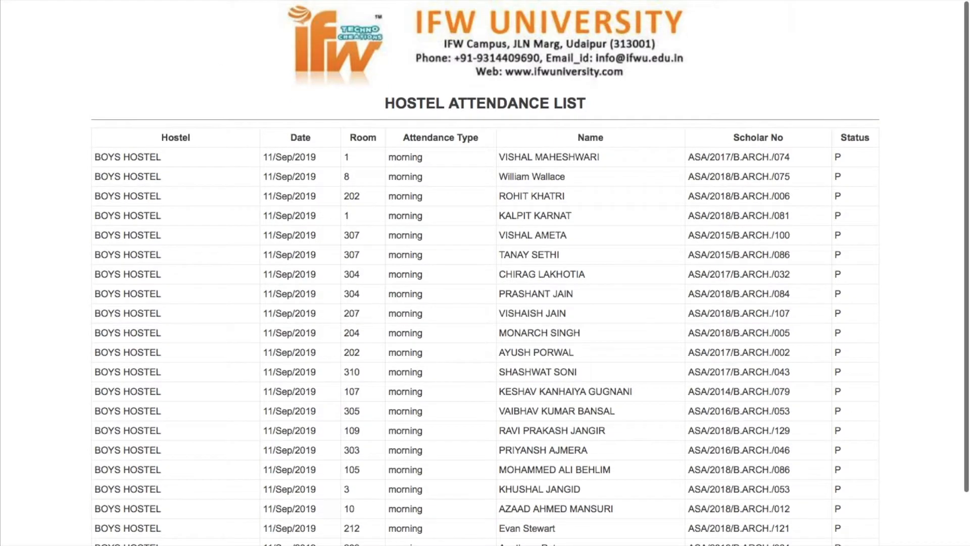
pyautogui.click(81, 39)
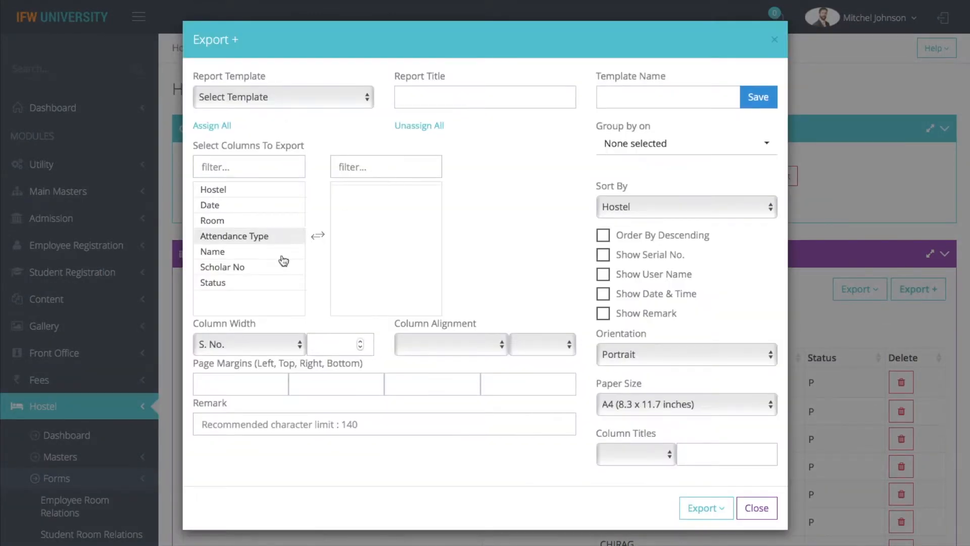
# Apply the saved HOSTEL ATTENDANCE REPORT template in export settings, then close them.
pyautogui.click(626, 93)
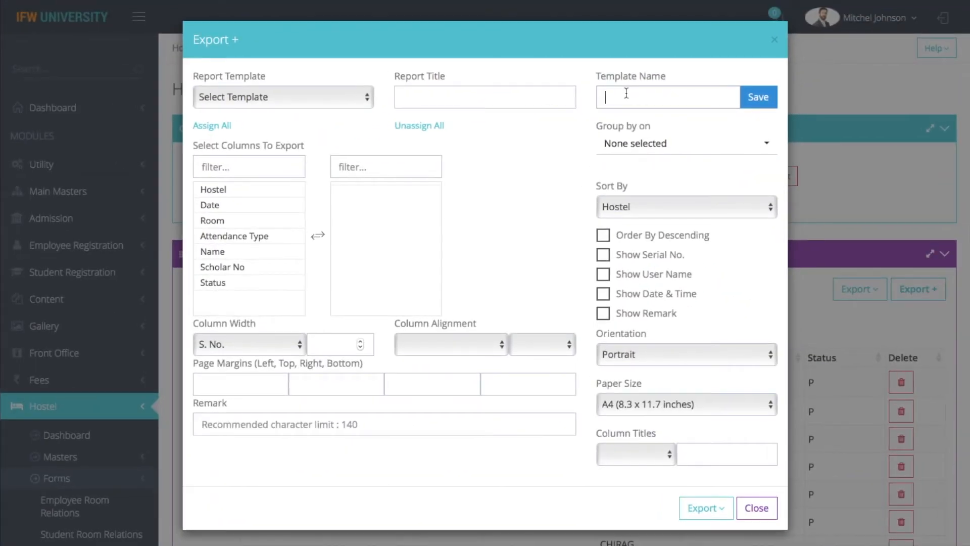
pyautogui.click(231, 95)
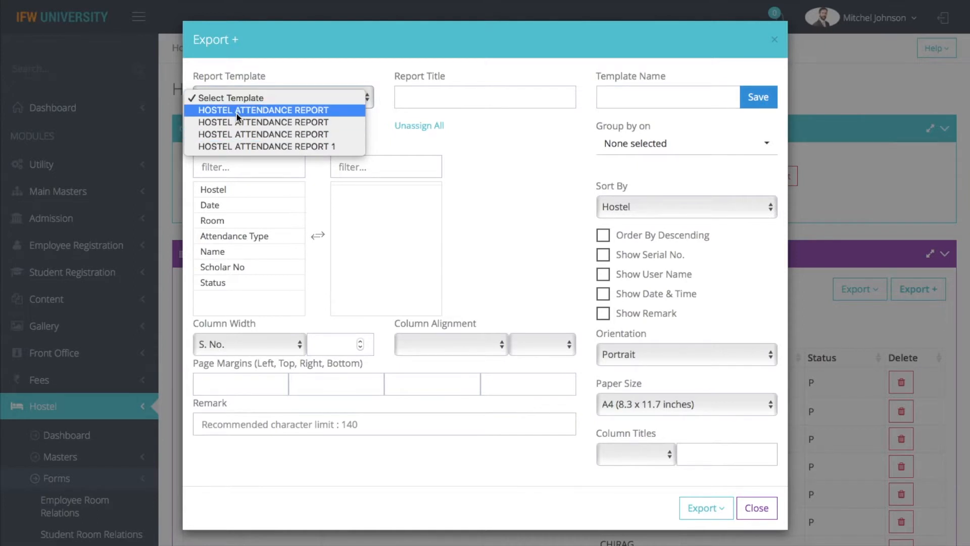
pyautogui.click(235, 112)
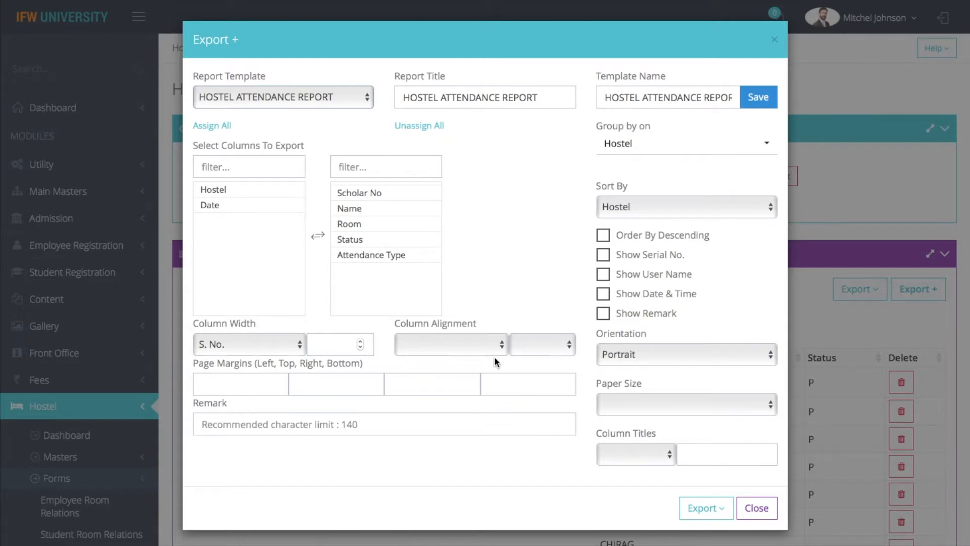
pyautogui.click(714, 509)
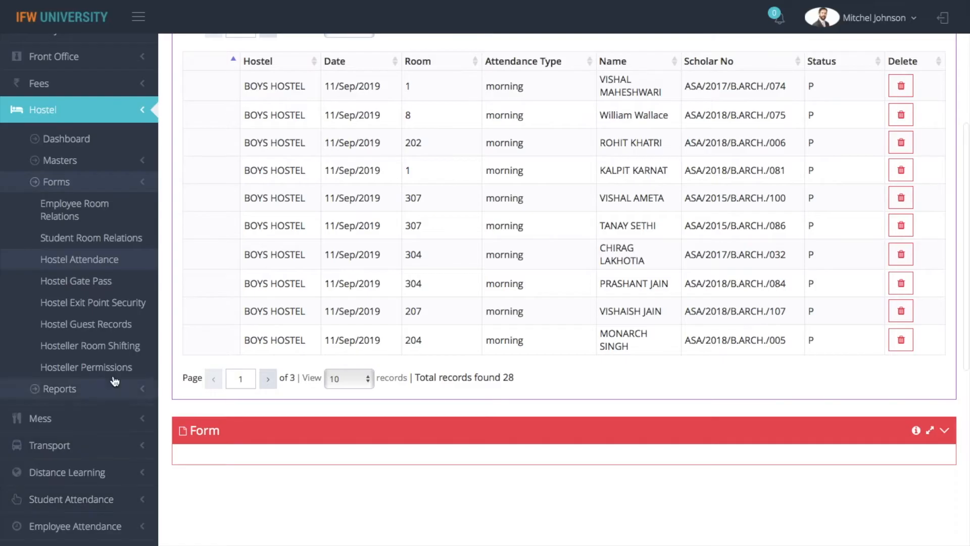
# Add a new Hostel Gate Pass with GIRLS HOSTEL (BLOCK A) as the hostel, ready for Scholar No.
pyautogui.click(91, 284)
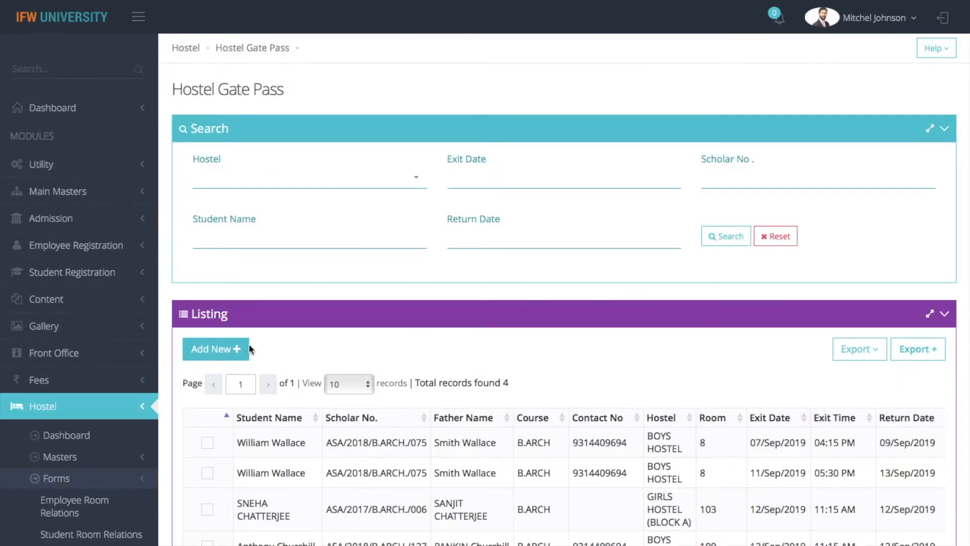
pyautogui.click(218, 350)
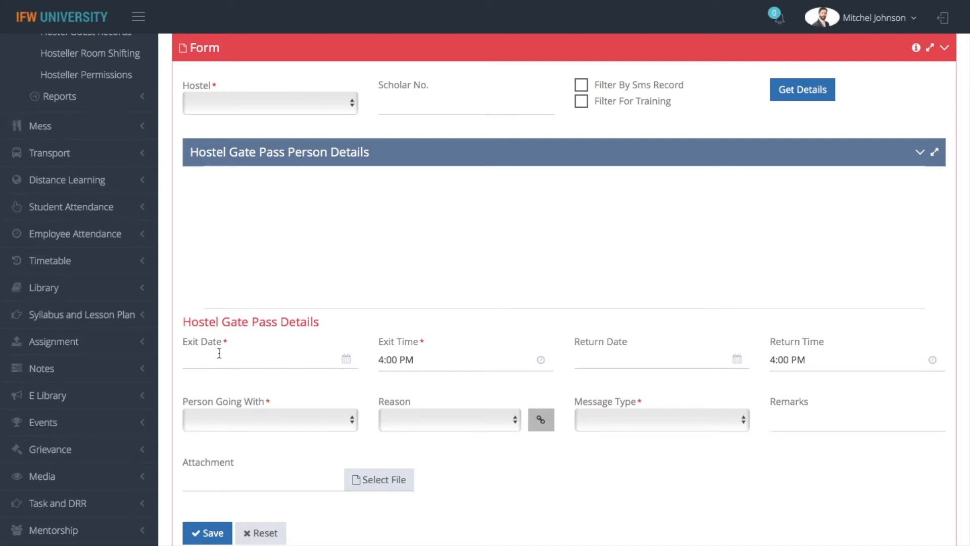
pyautogui.click(223, 105)
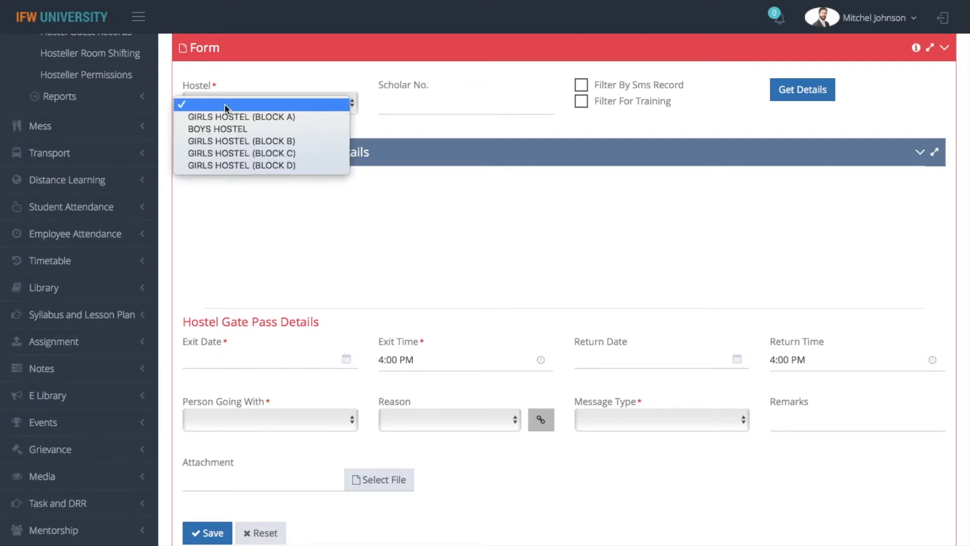
pyautogui.click(232, 115)
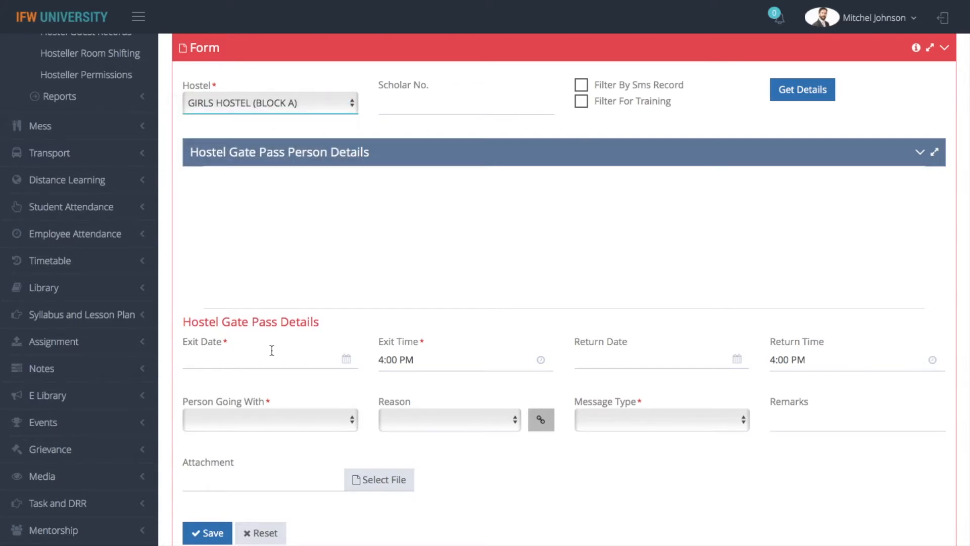
pyautogui.click(427, 109)
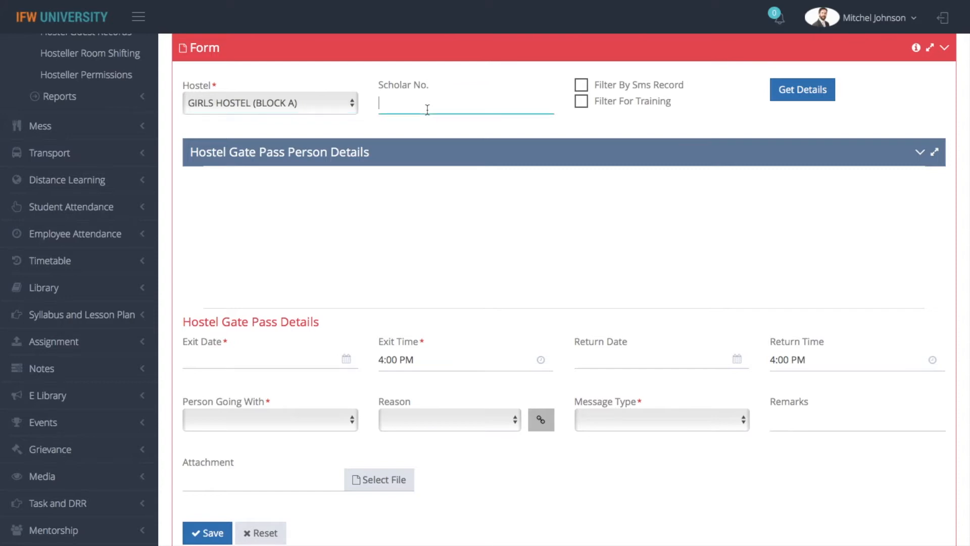
# Load the hostel's students and select the room 102 student for the pass.
pyautogui.click(789, 92)
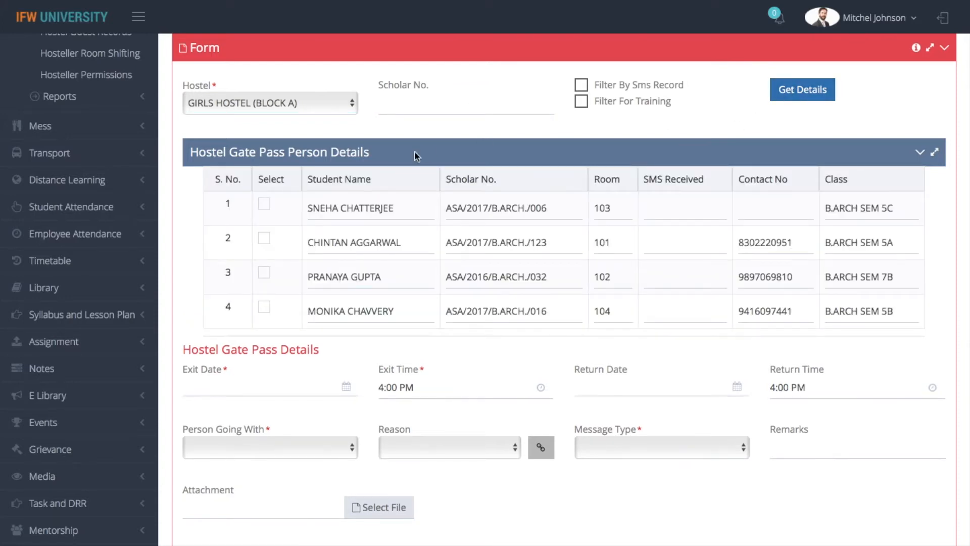
pyautogui.scroll(-3, 390, 288)
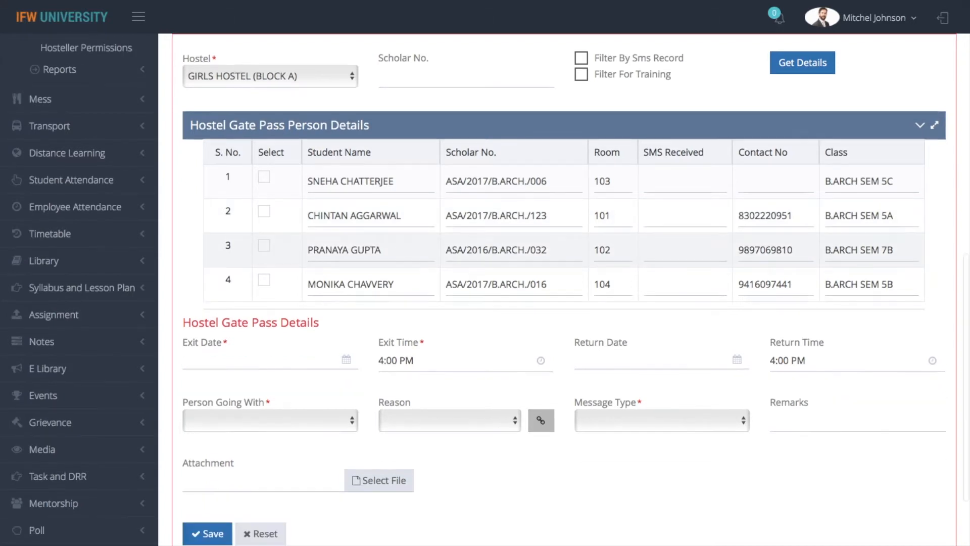
pyautogui.scroll(2, 390, 288)
pyautogui.scroll(1, 332, 368)
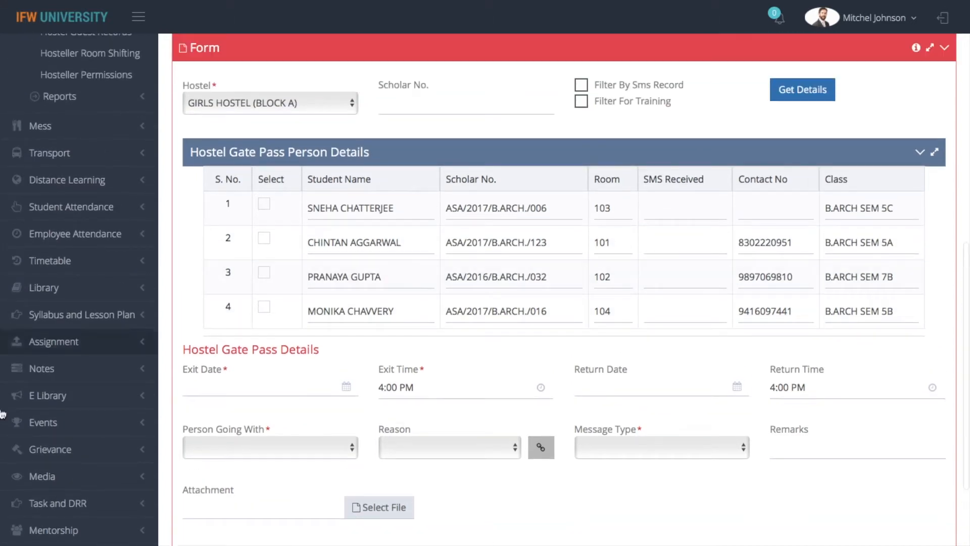
pyautogui.click(265, 274)
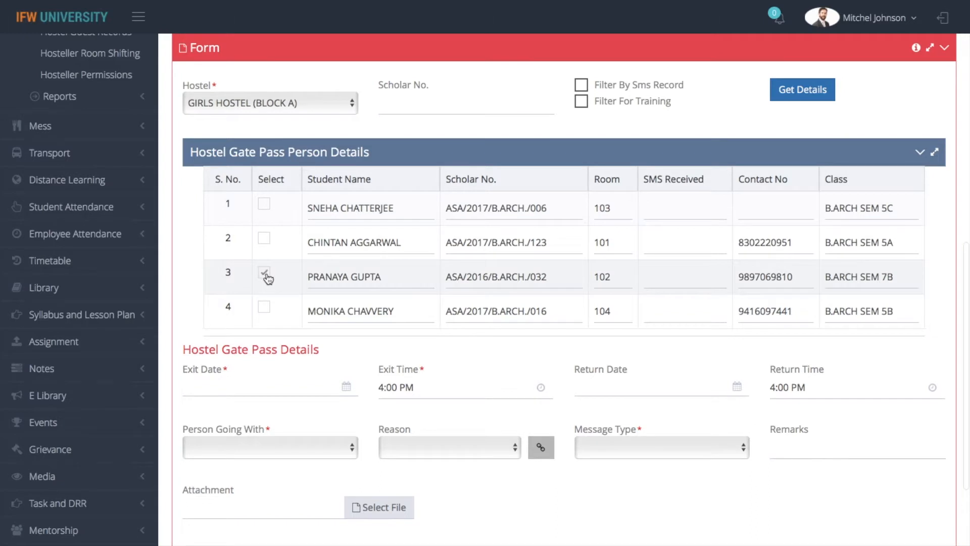
# Set exit and return dates to 16-Sep-2019 with return time 6:00 PM.
pyautogui.click(252, 392)
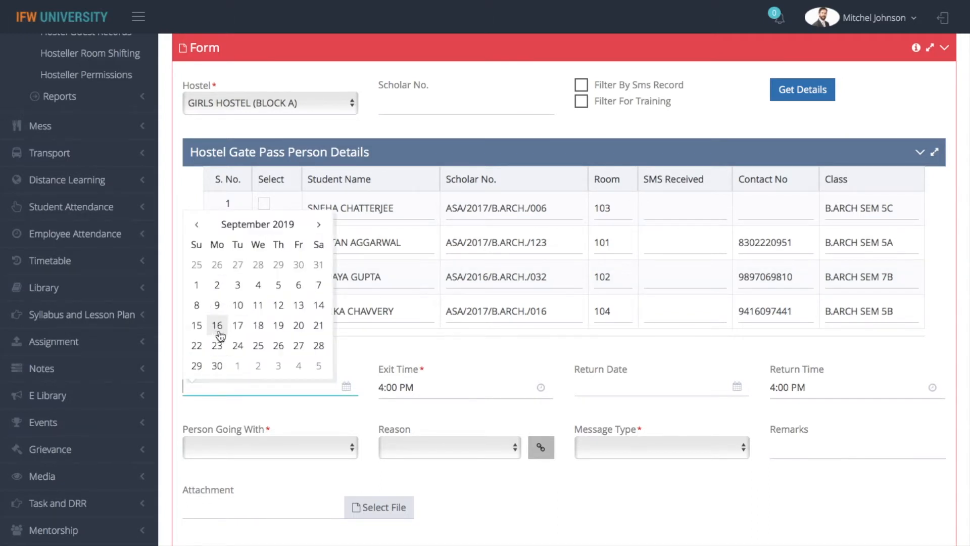
pyautogui.click(431, 357)
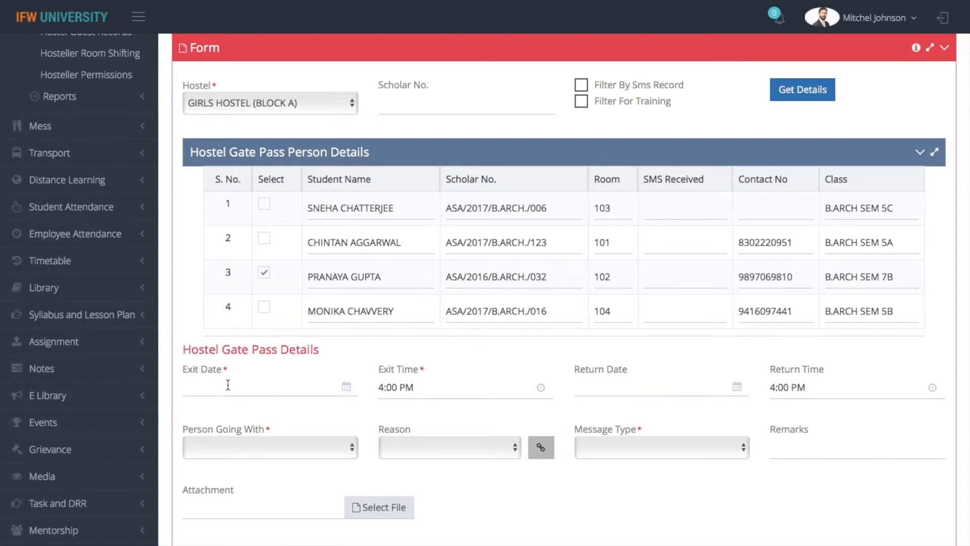
pyautogui.click(228, 385)
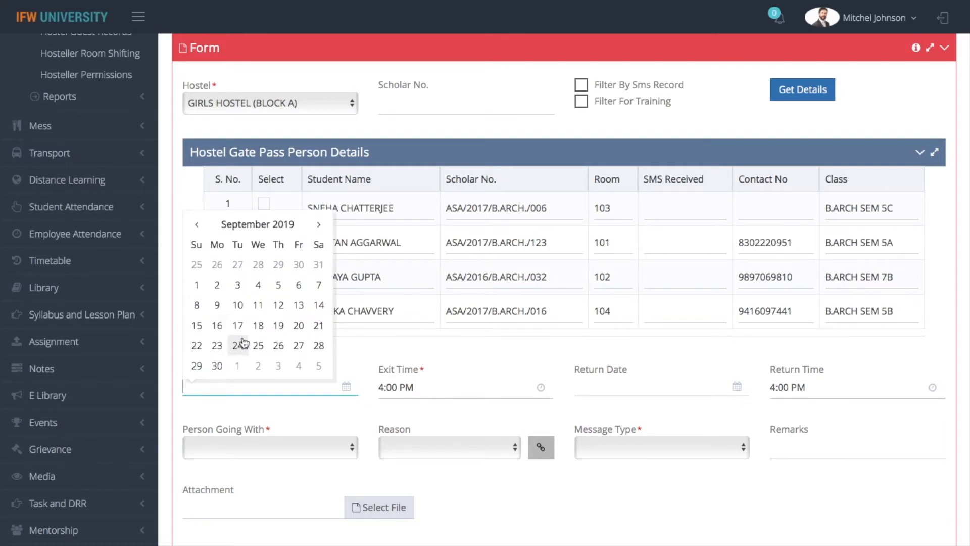
pyautogui.click(220, 333)
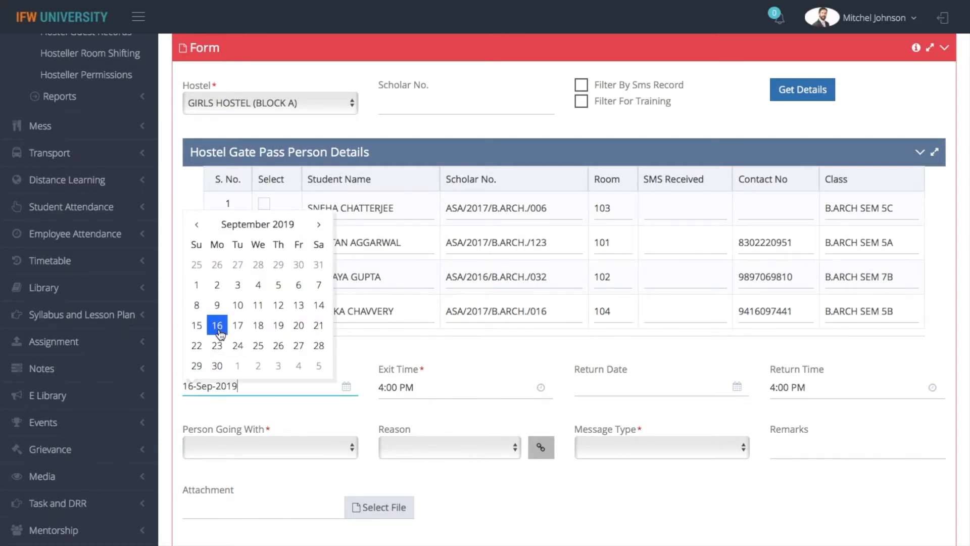
pyautogui.click(461, 393)
pyautogui.click(620, 393)
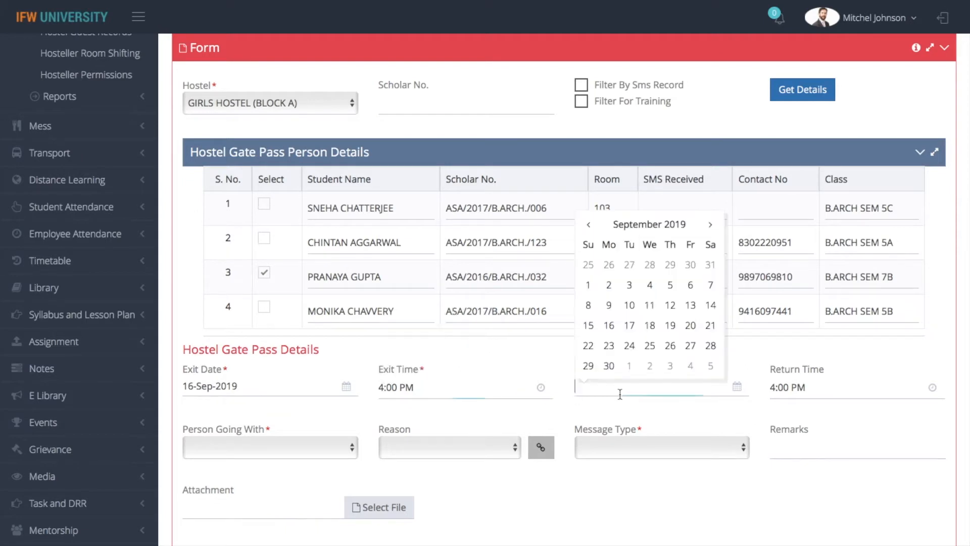
pyautogui.click(609, 325)
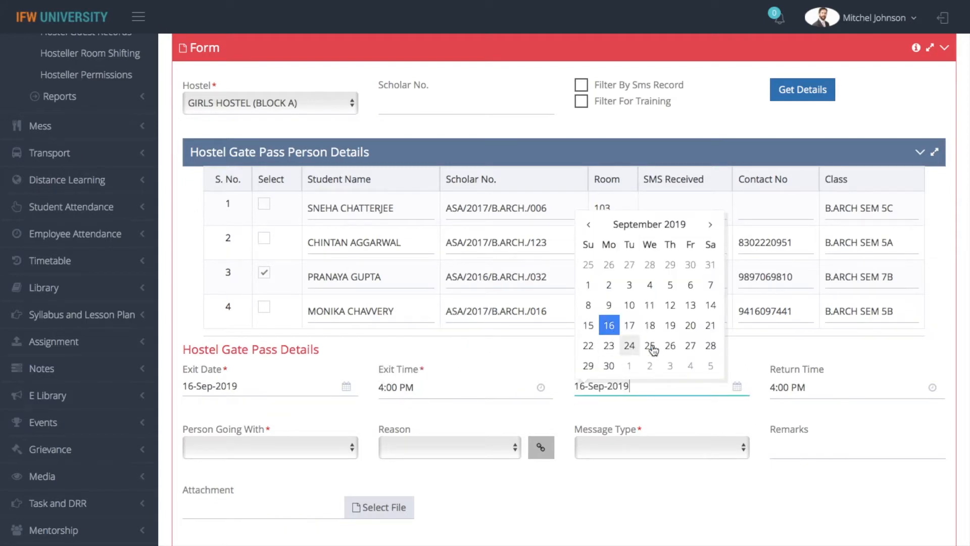
pyautogui.click(847, 387)
pyautogui.click(792, 326)
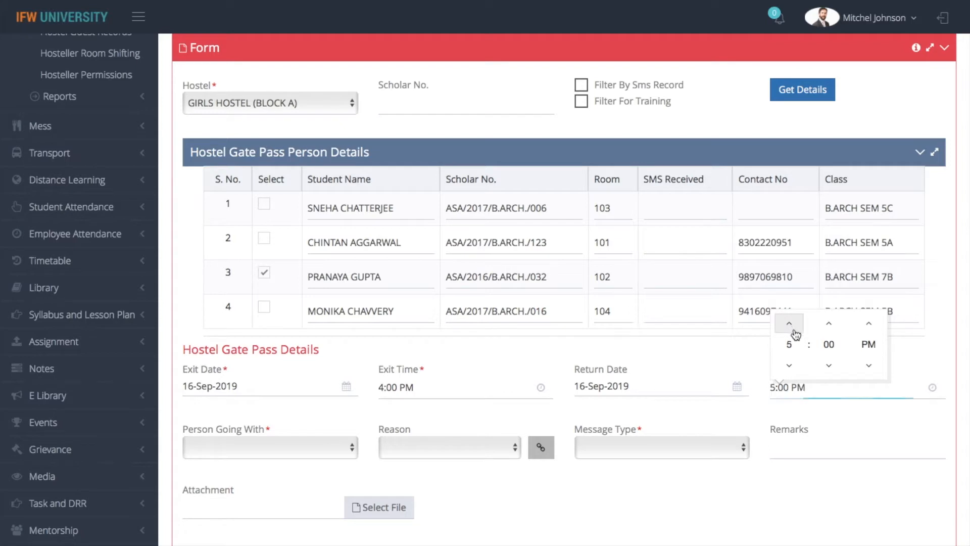
pyautogui.click(878, 426)
# Set person Self, reason Medical Reason and message type Application, attaching no file.
pyautogui.click(238, 452)
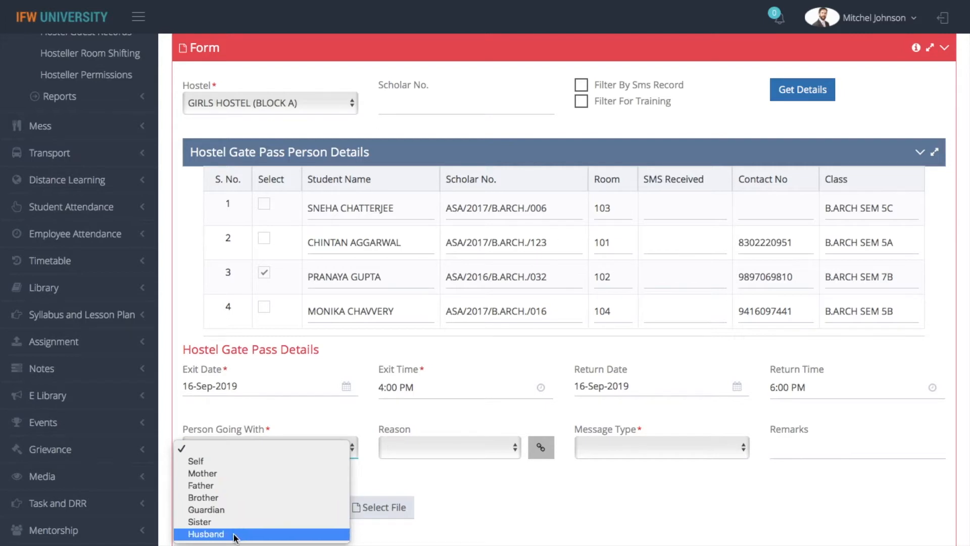
pyautogui.click(228, 461)
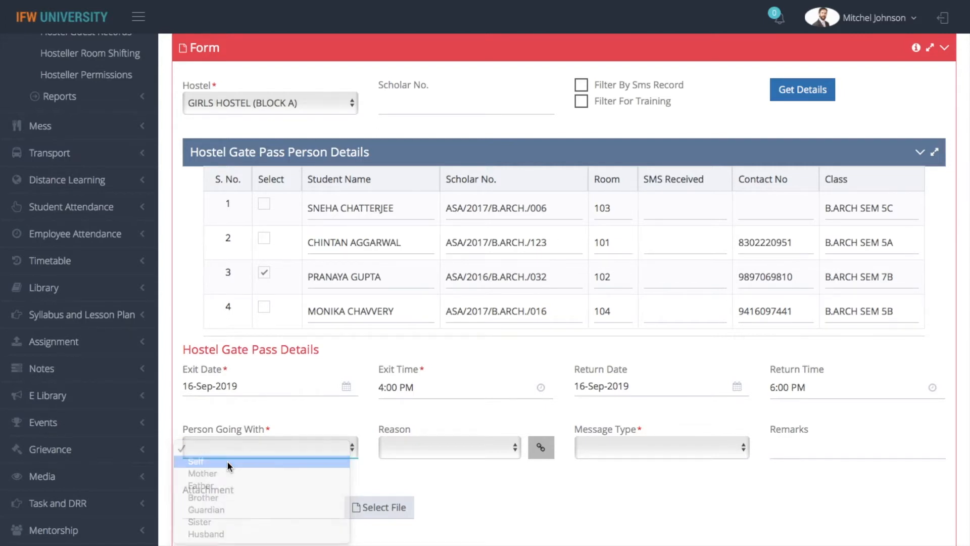
pyautogui.click(443, 449)
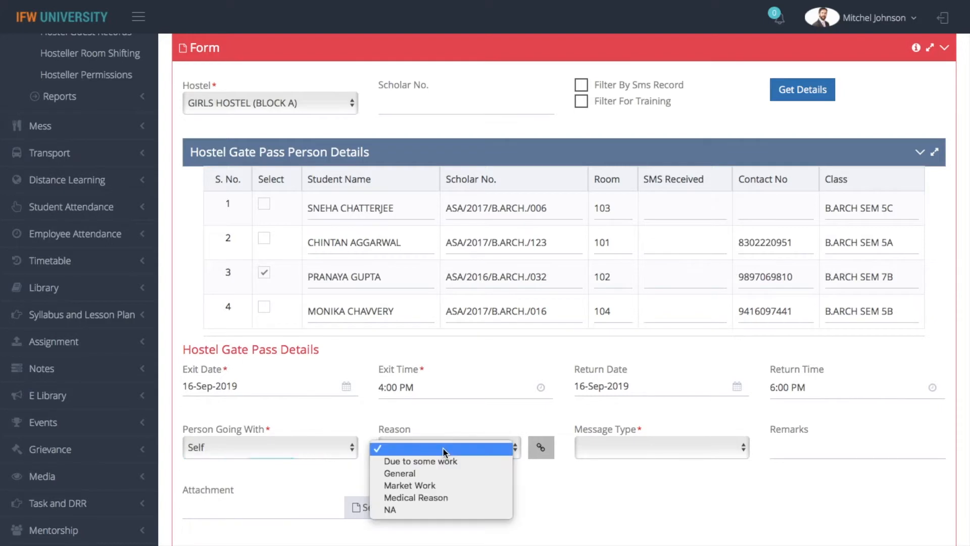
pyautogui.click(459, 487)
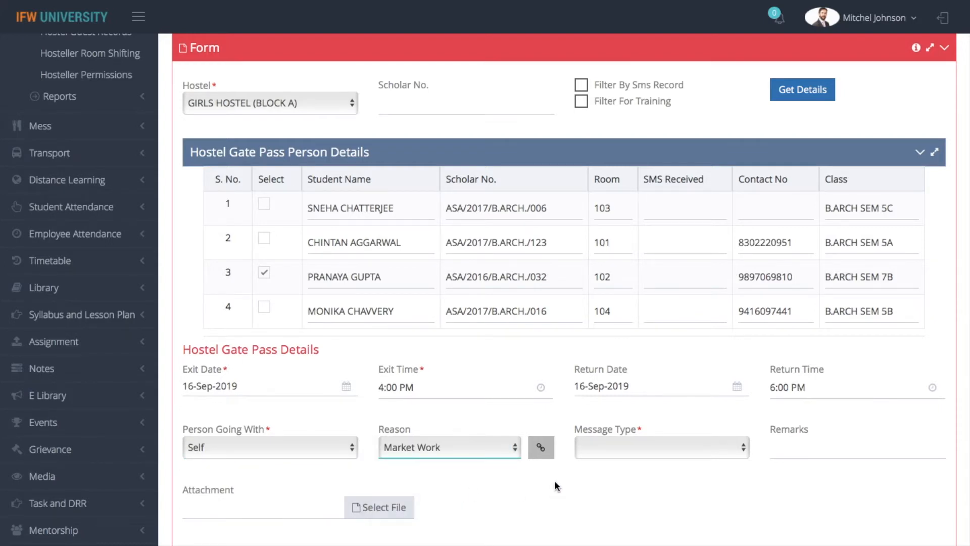
pyautogui.click(487, 445)
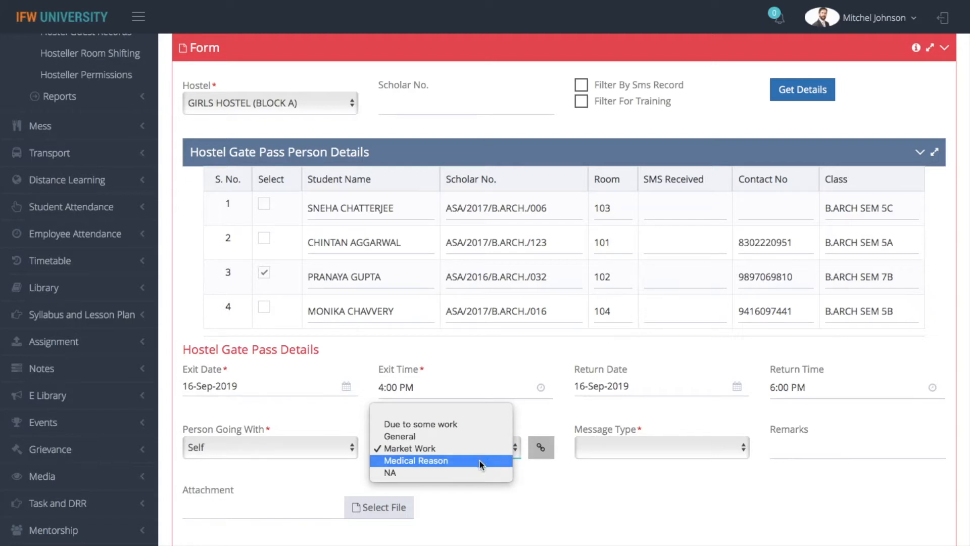
pyautogui.click(479, 459)
pyautogui.click(474, 441)
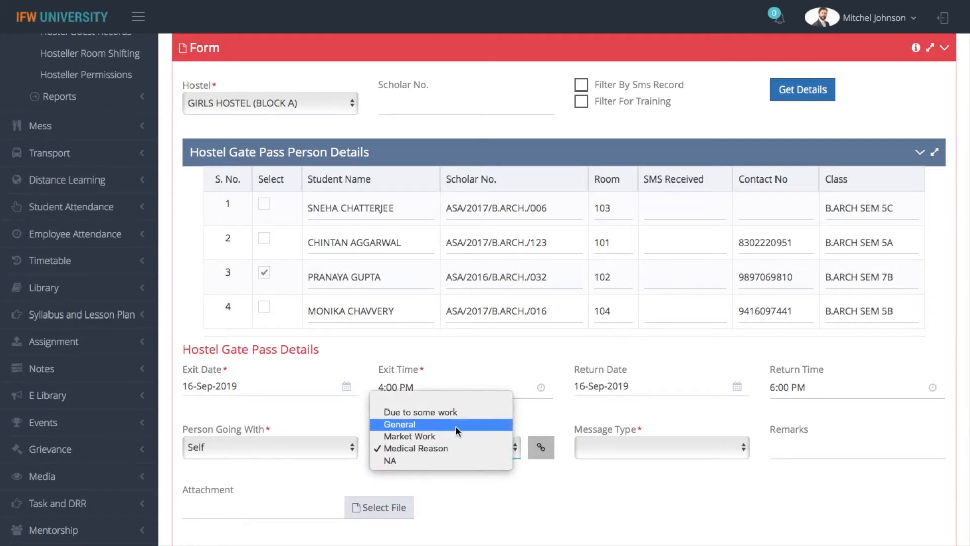
pyautogui.click(460, 452)
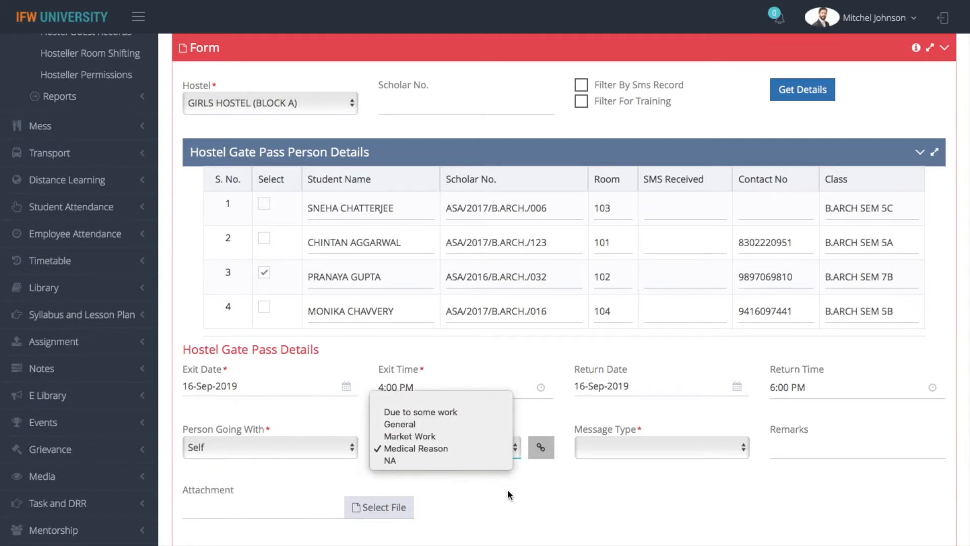
pyautogui.click(659, 449)
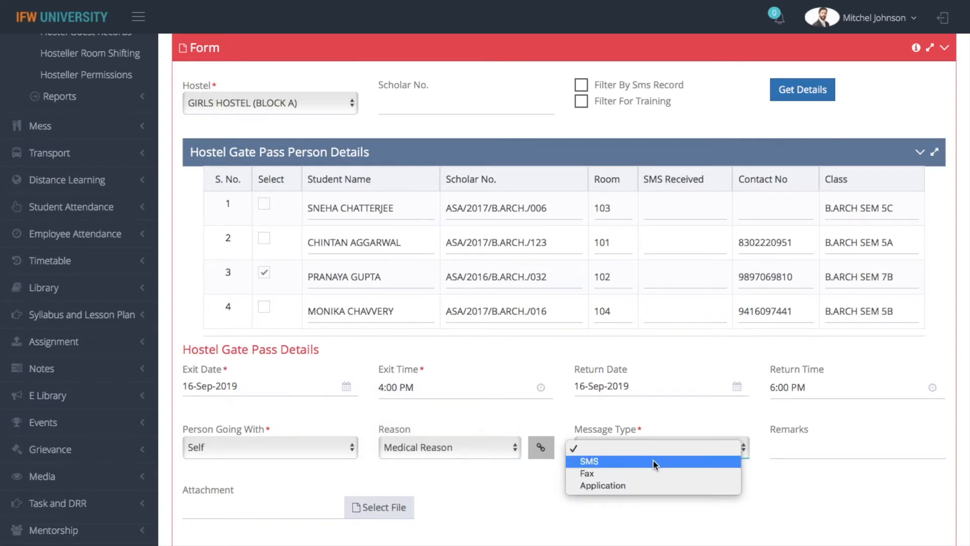
pyautogui.click(647, 487)
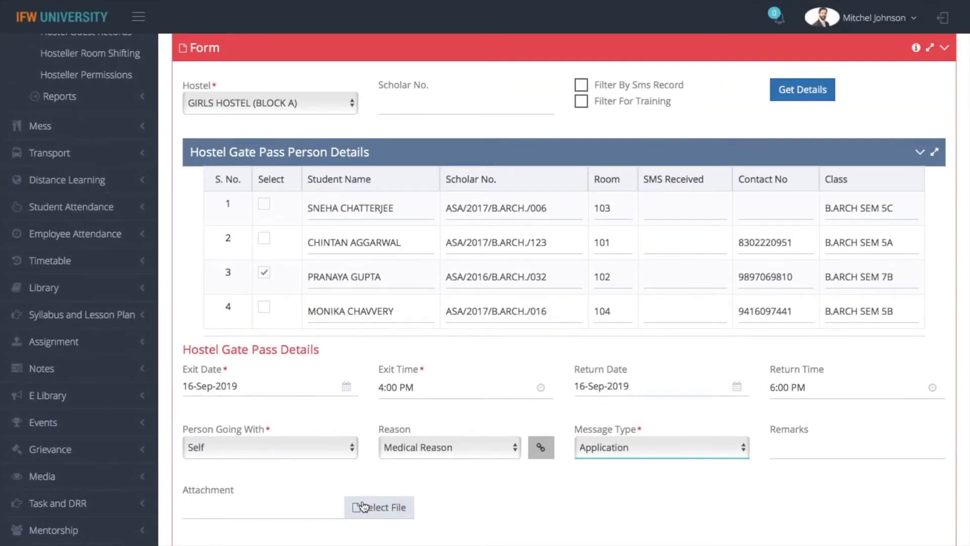
pyautogui.click(370, 508)
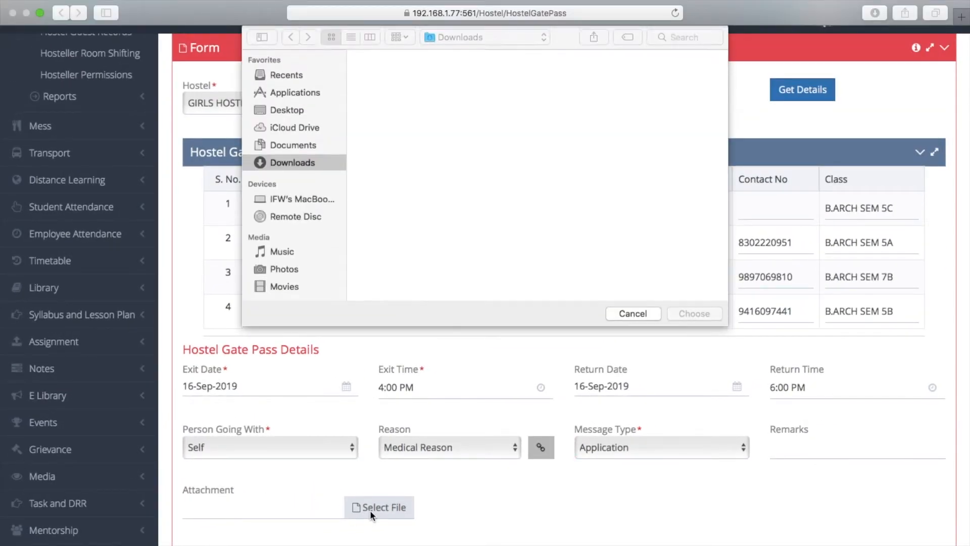
pyautogui.click(624, 317)
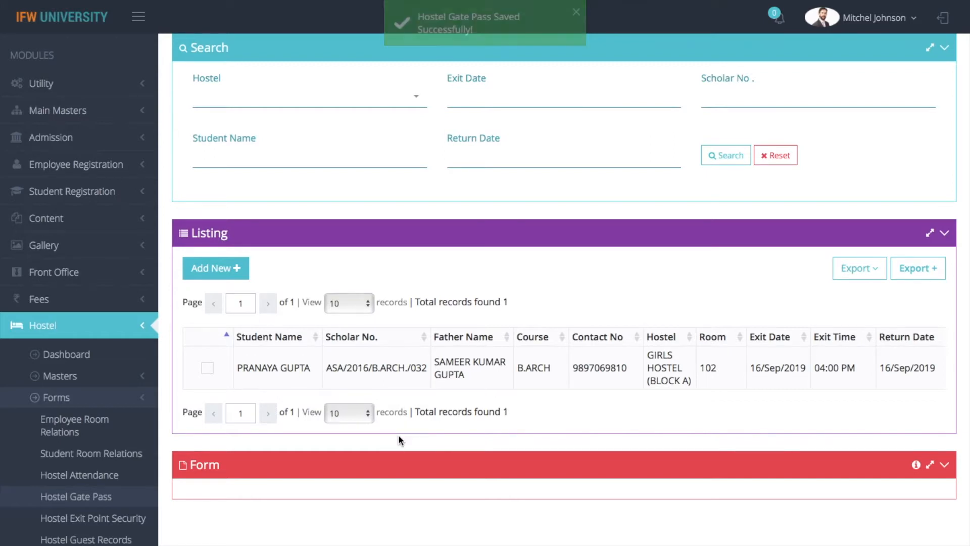
# Print the Hostel Gate Pass List of all five passes from the Listing export menu.
pyautogui.doubleClick(651, 409)
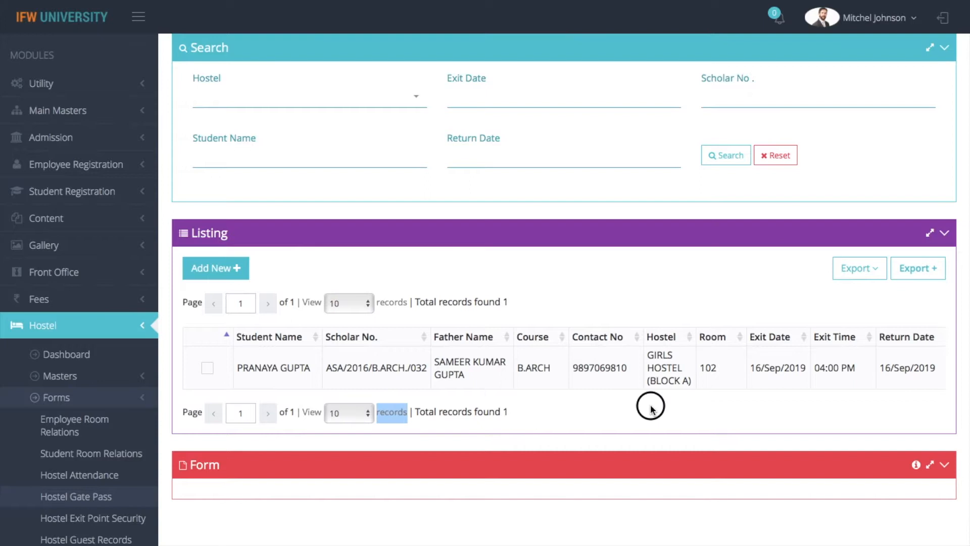
pyautogui.click(651, 406)
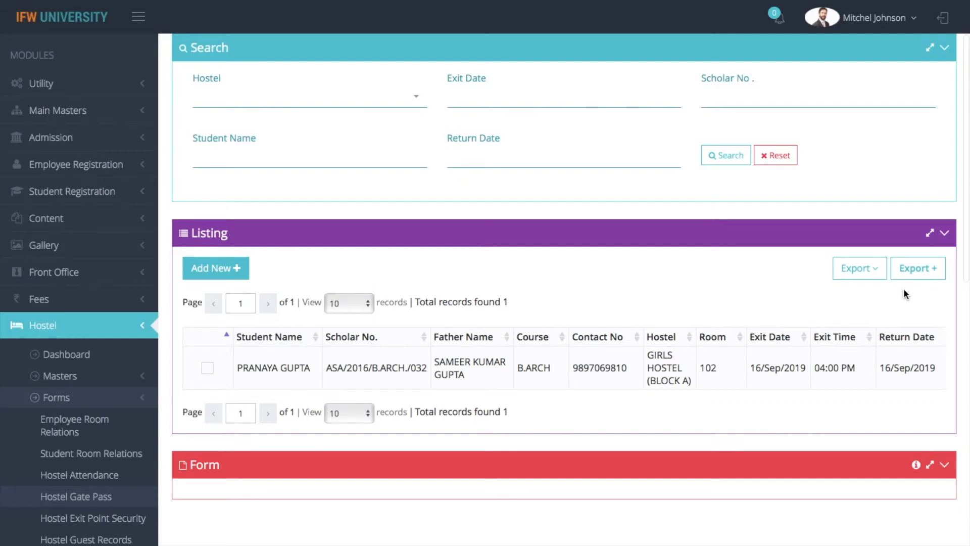
pyautogui.click(861, 272)
pyautogui.click(791, 299)
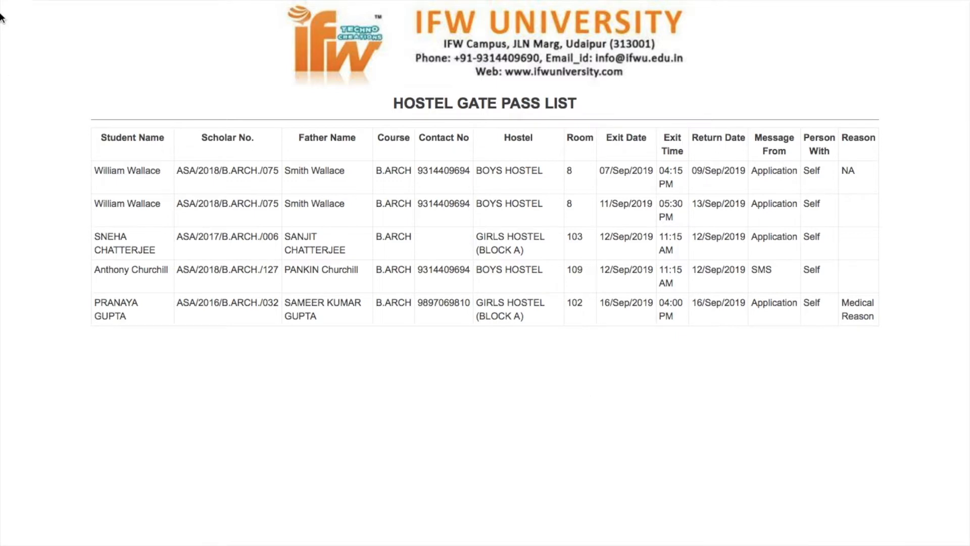
pyautogui.click(129, 55)
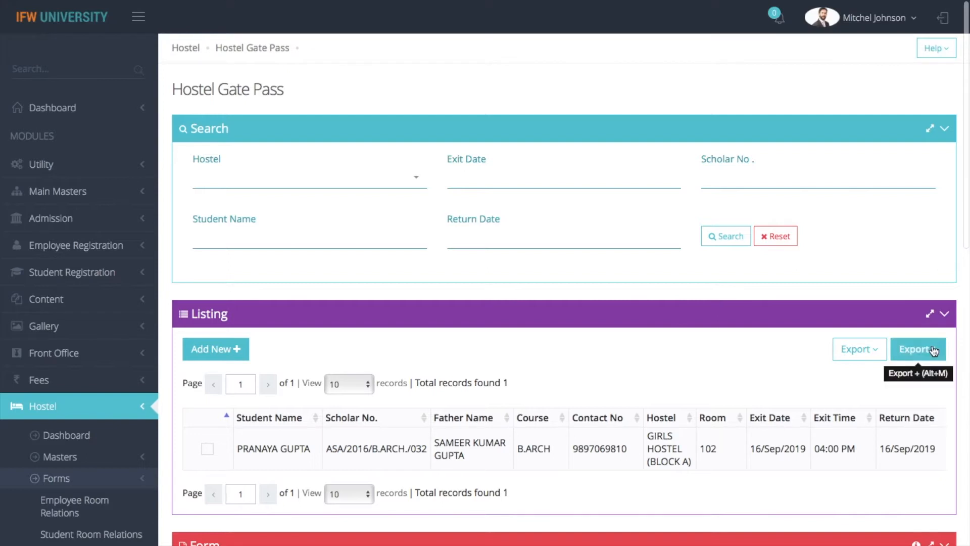
# Add ten export columns, Scholar No. through Return Time and Reason, for the gate pass list.
pyautogui.click(920, 349)
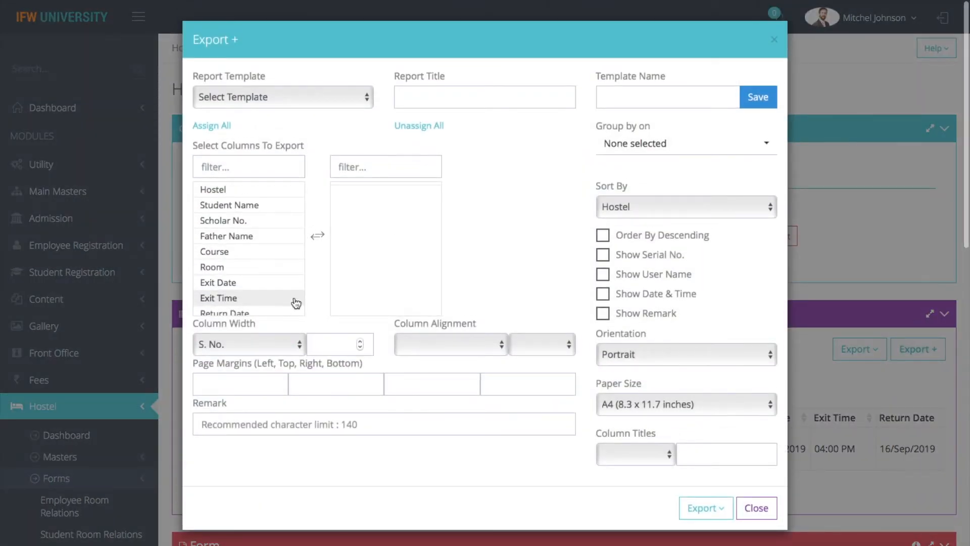
pyautogui.doubleClick(256, 221)
pyautogui.doubleClick(258, 212)
pyautogui.doubleClick(258, 211)
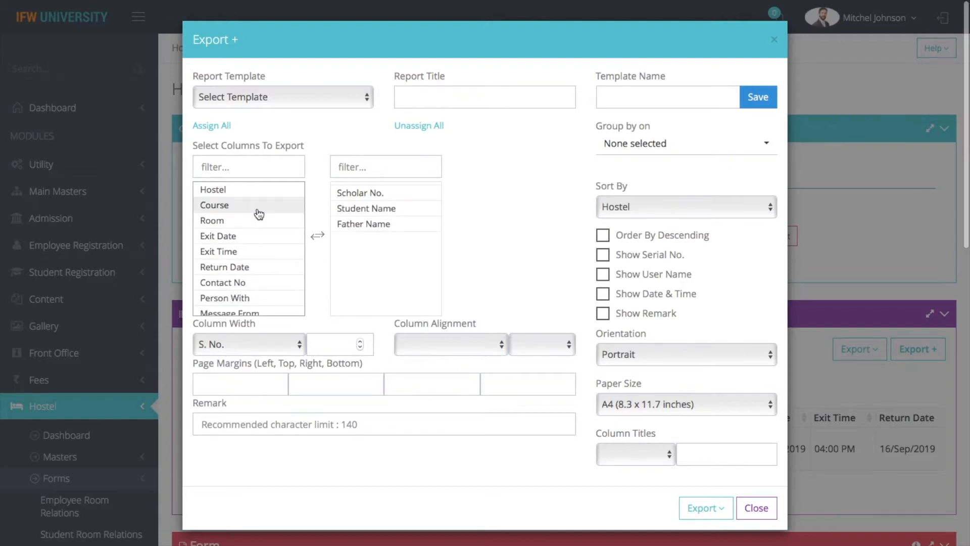
pyautogui.doubleClick(258, 212)
pyautogui.doubleClick(258, 212)
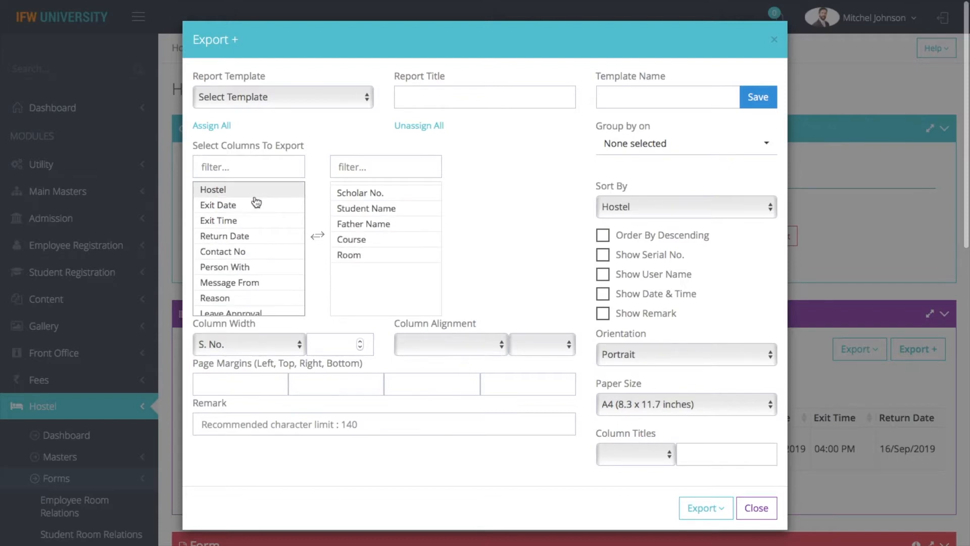
pyautogui.doubleClick(258, 211)
pyautogui.doubleClick(257, 213)
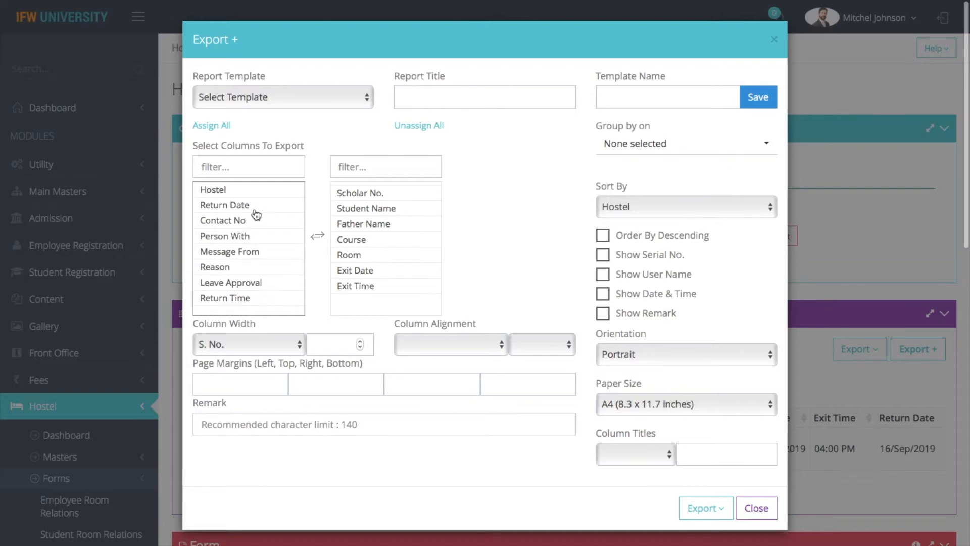
pyautogui.doubleClick(256, 214)
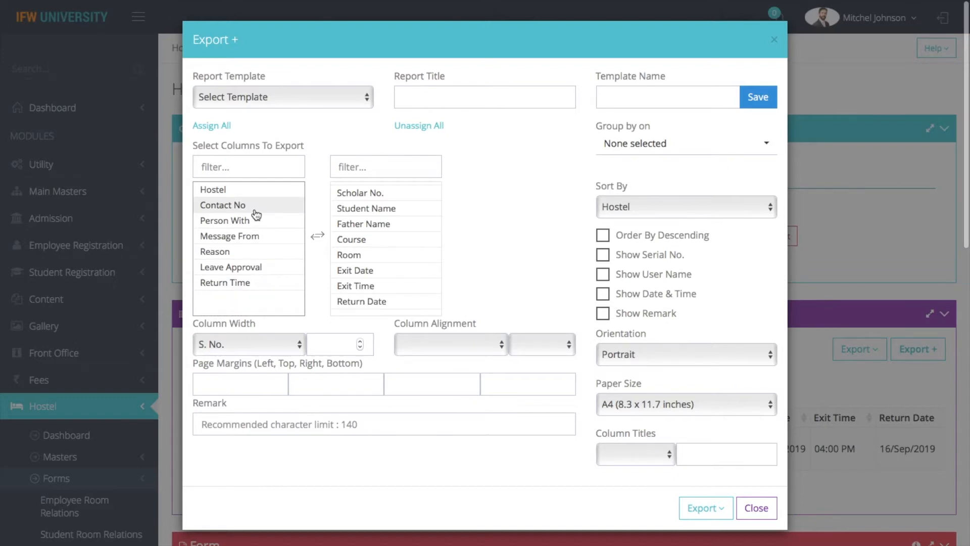
pyautogui.doubleClick(267, 283)
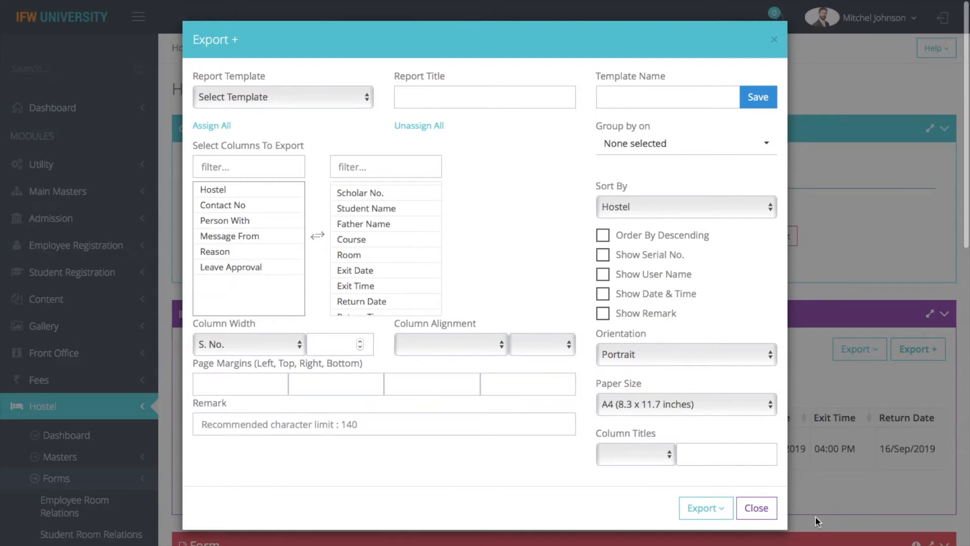
pyautogui.doubleClick(250, 253)
# Export the list and save the column selection as template 'Gate Pass Details'.
pyautogui.click(700, 508)
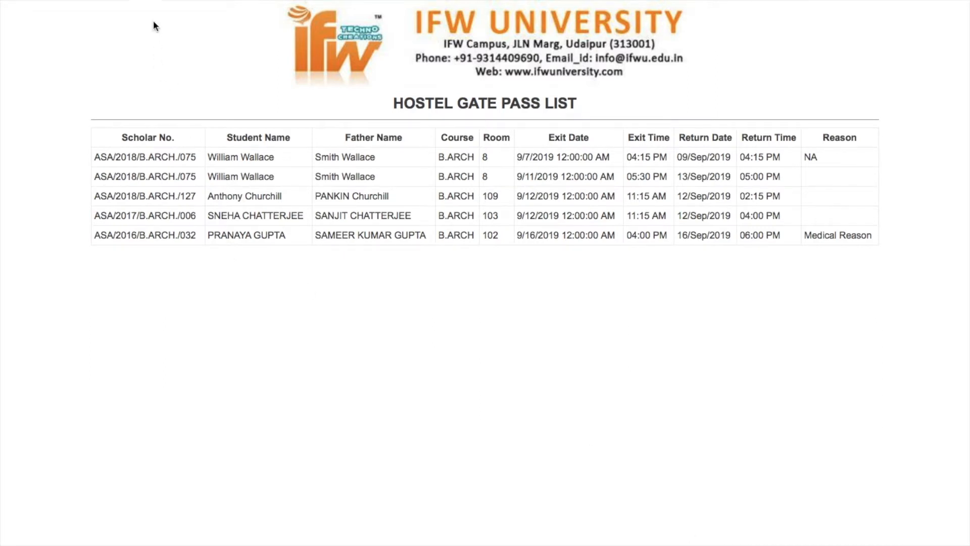
pyautogui.click(146, 52)
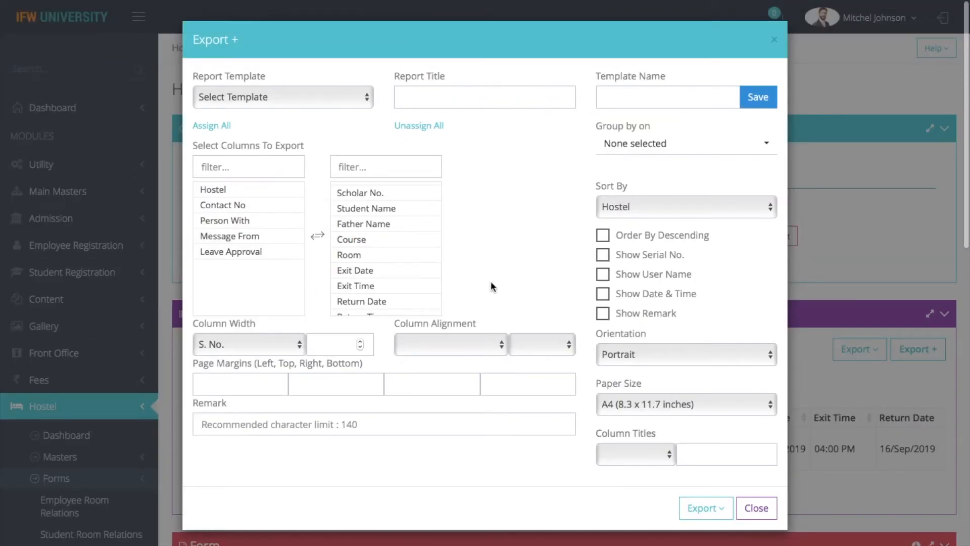
pyautogui.click(661, 100)
pyautogui.write('Gate ')
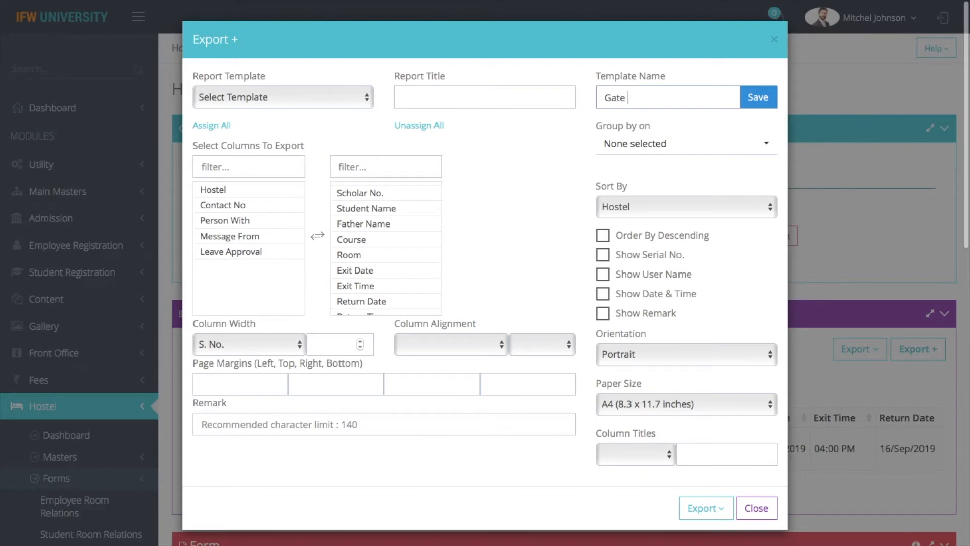
pyautogui.write('Pass Details')
pyautogui.click(757, 97)
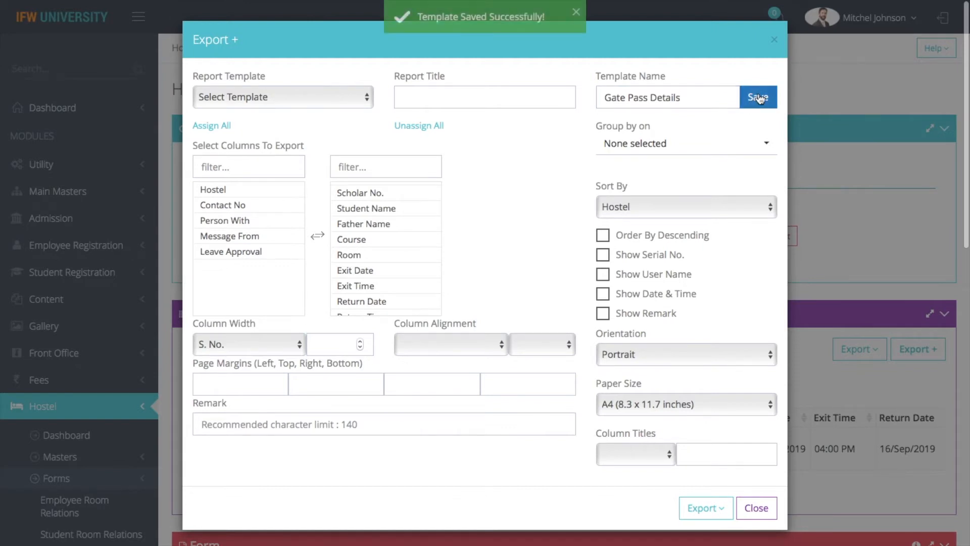
# Reload the Gate Pass Details template, export the gate pass list with it, and close.
pyautogui.click(774, 40)
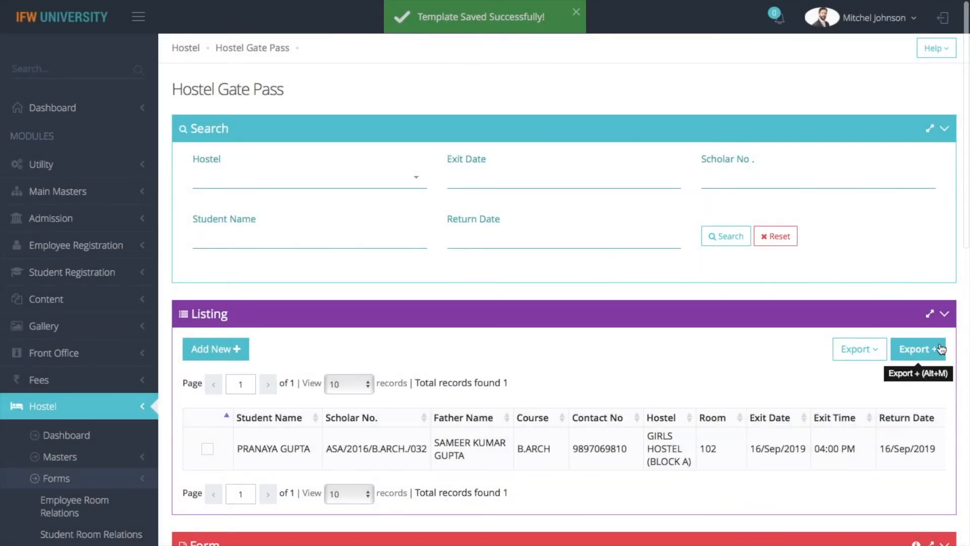
pyautogui.click(917, 349)
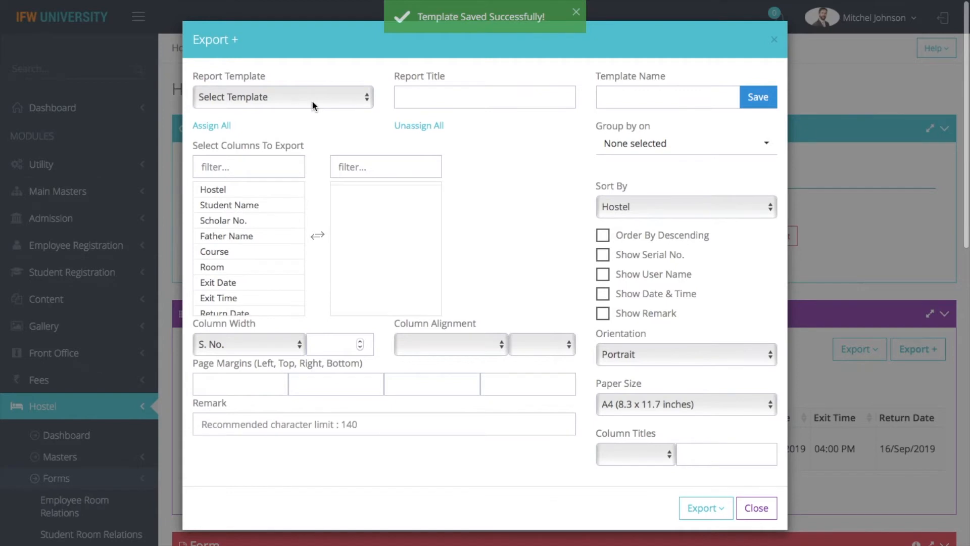
pyautogui.click(311, 100)
pyautogui.click(280, 159)
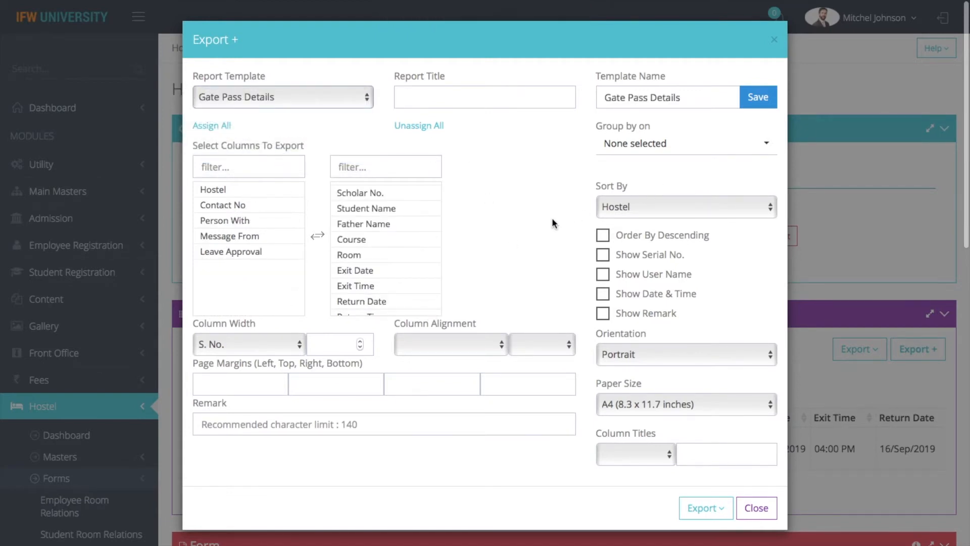
pyautogui.scroll(-1, 552, 218)
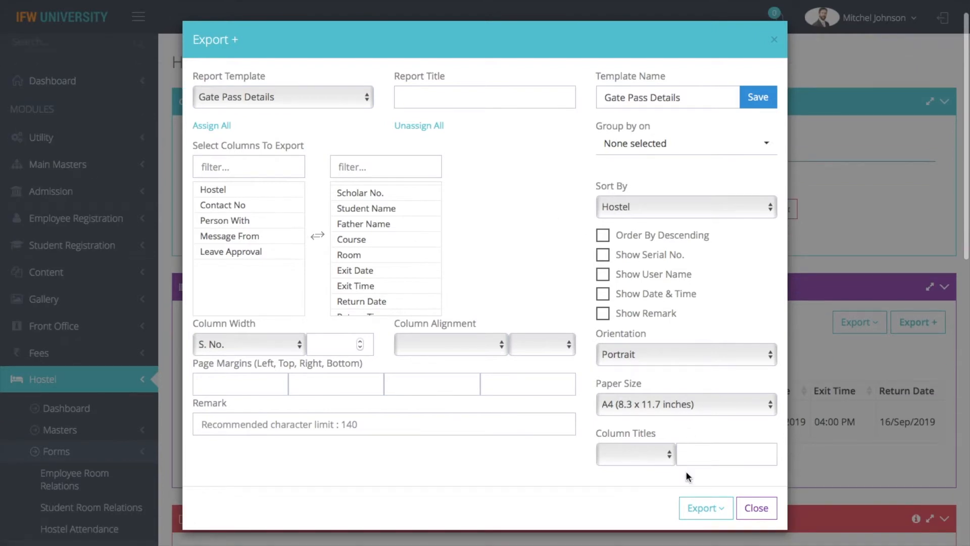
pyautogui.click(699, 508)
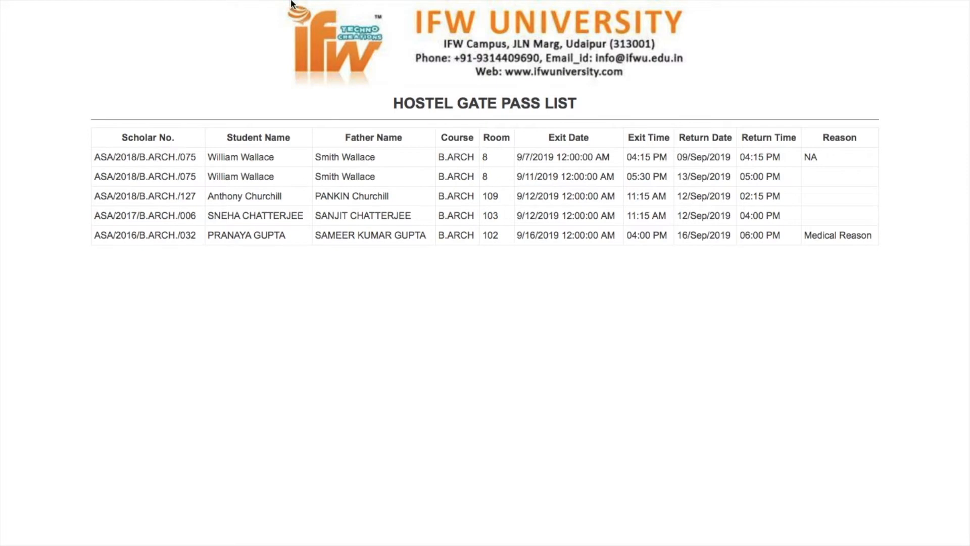
pyautogui.moveTo(159, 1)
pyautogui.click(143, 46)
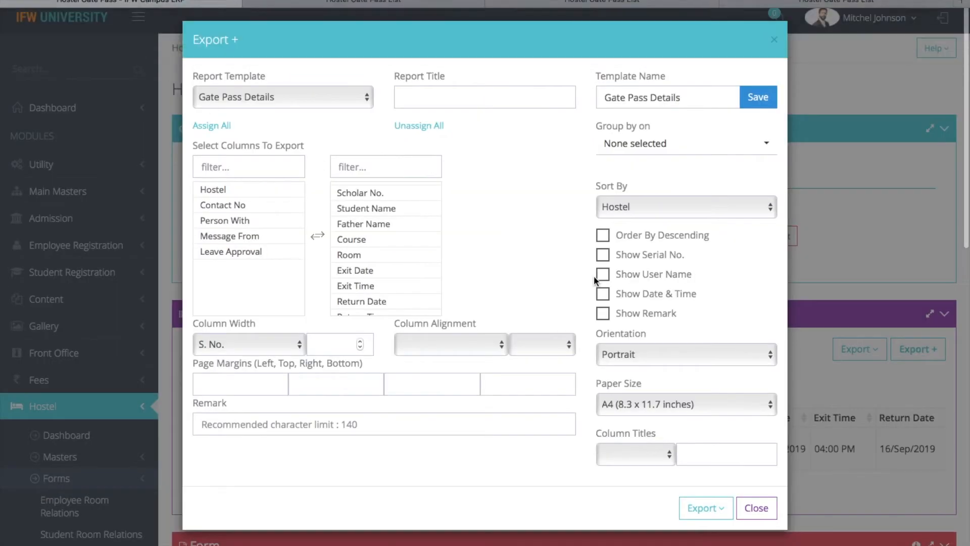
pyautogui.click(756, 508)
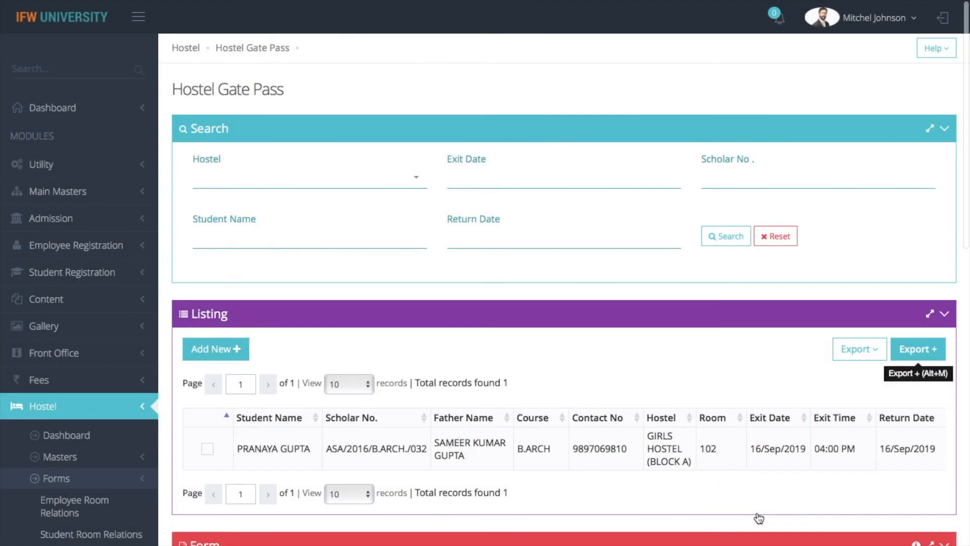
# Open Hostel Custom Reports and select the Hostel Gate Pass template.
pyautogui.scroll(-1, 757, 510)
pyautogui.scroll(-8, 756, 511)
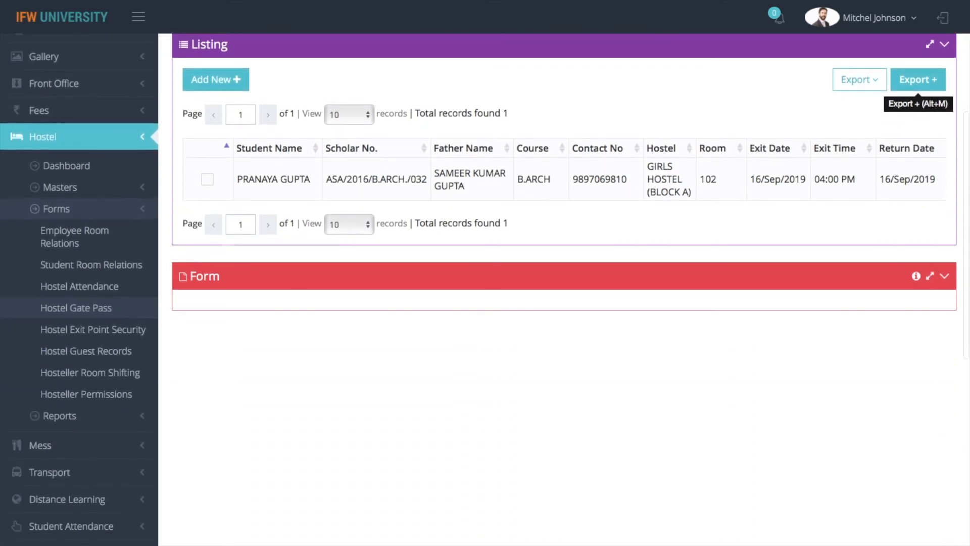
pyautogui.click(15, 415)
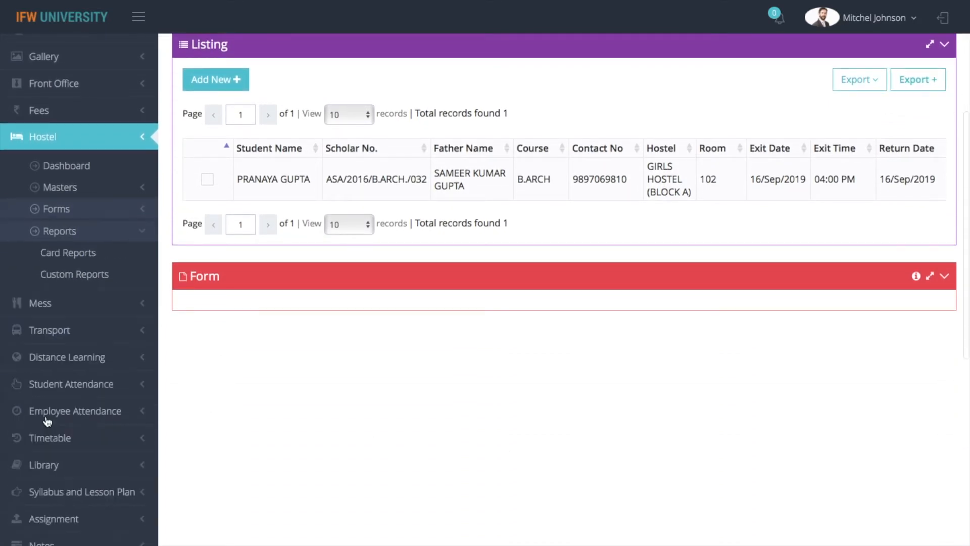
pyautogui.scroll(-2, 20, 445)
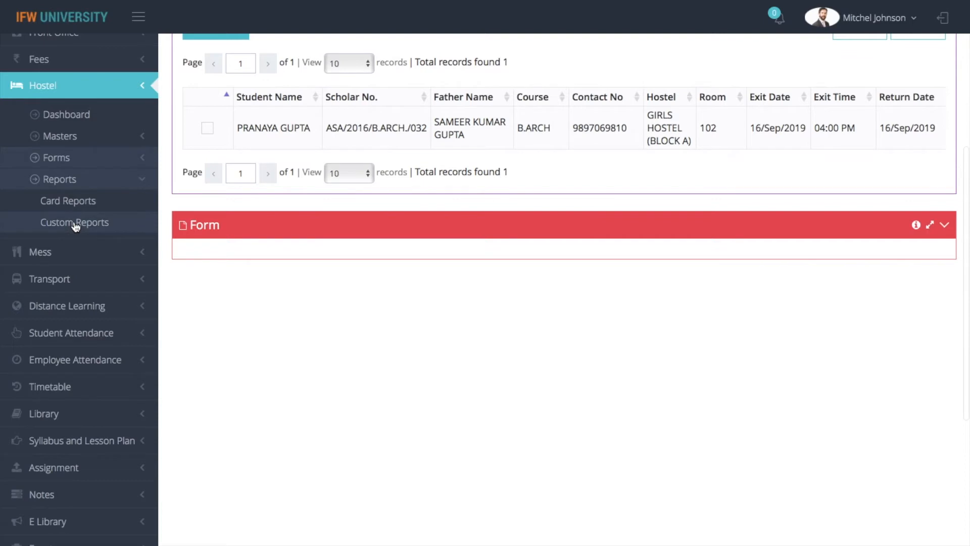
pyautogui.click(74, 222)
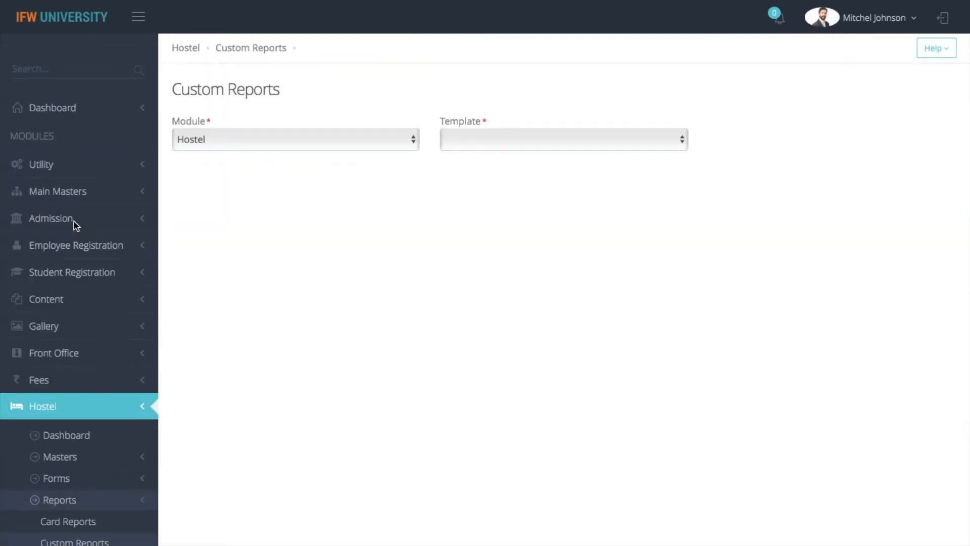
pyautogui.click(590, 141)
pyautogui.click(558, 156)
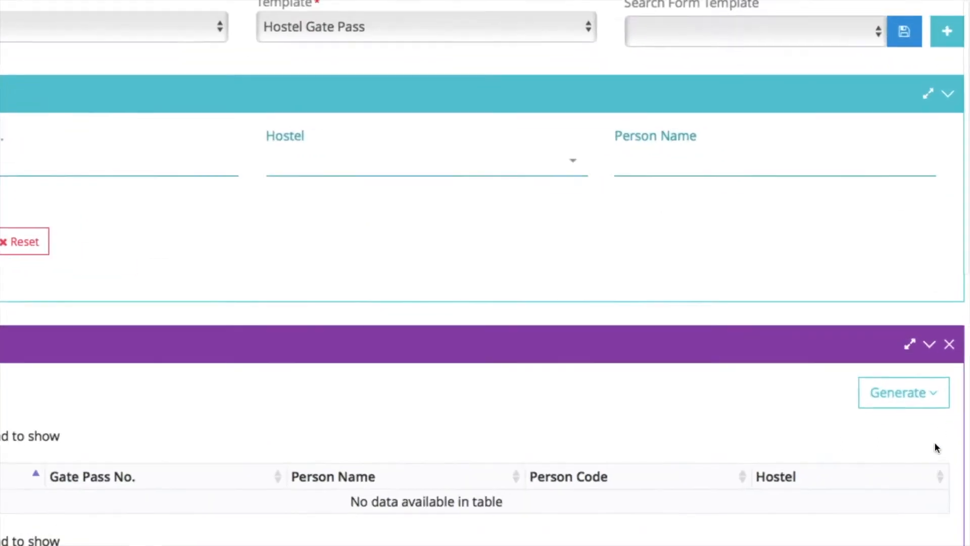
# Print the individual gate pass sheets and return to the Custom Reports tab.
pyautogui.click(927, 413)
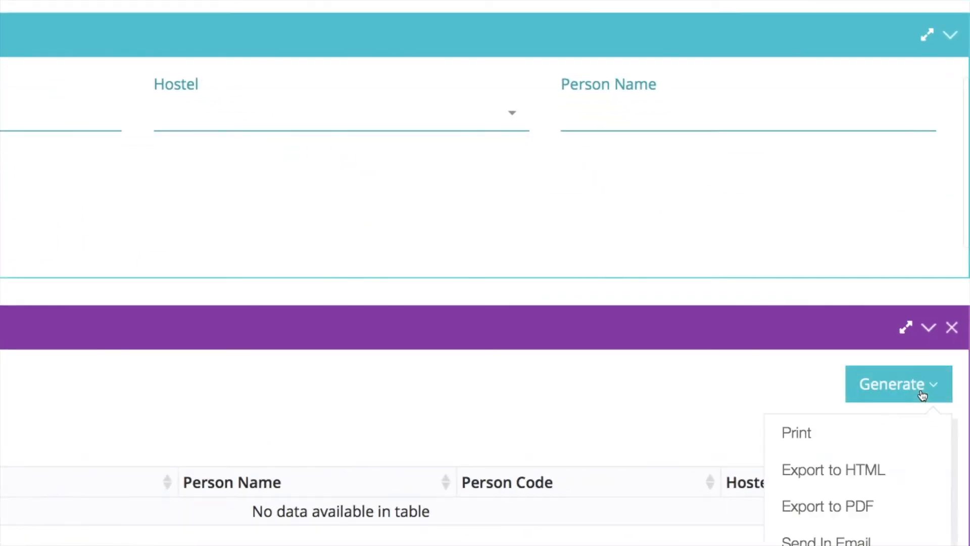
pyautogui.click(796, 436)
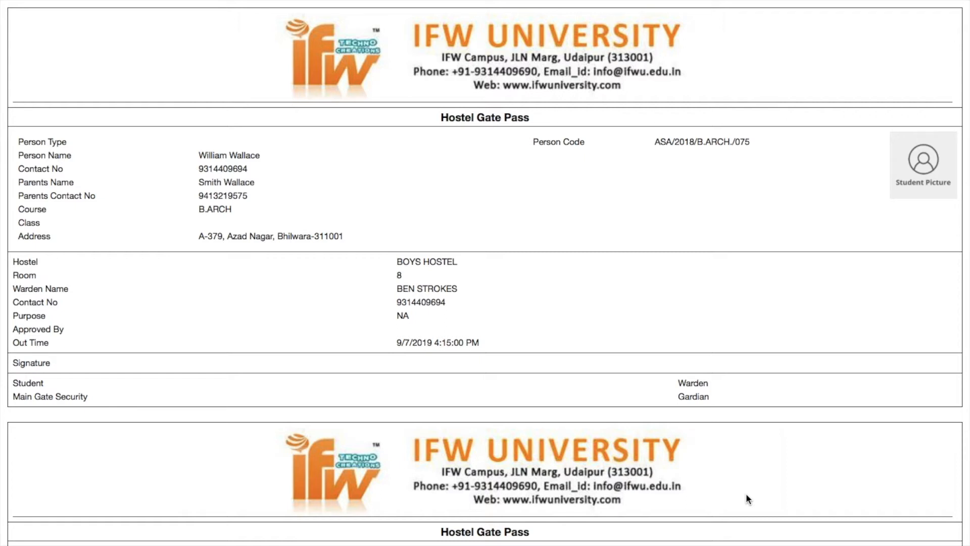
pyautogui.moveTo(116, 3)
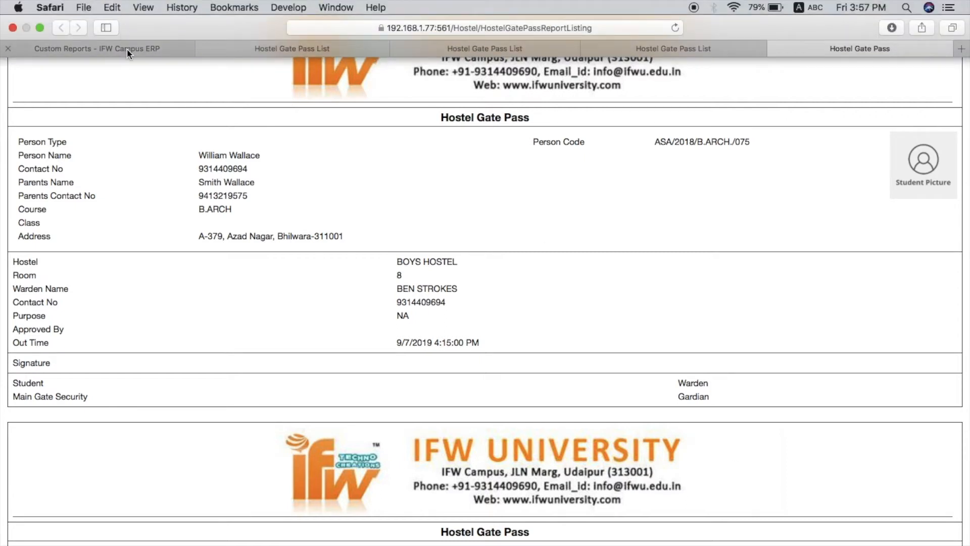
pyautogui.click(126, 48)
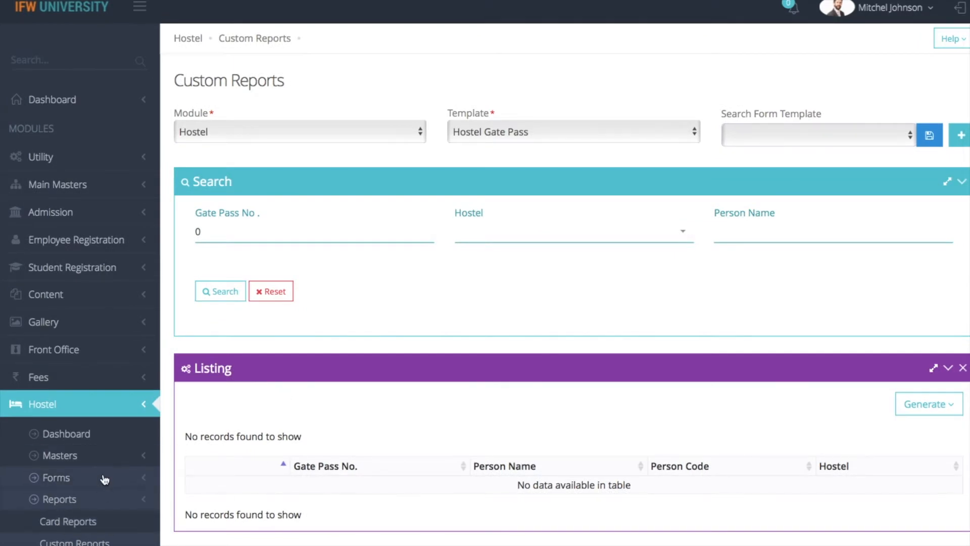
# In Hostel Exit Point Security, enter the scholar number, date 07-Sep-2019, and fetch details.
pyautogui.scroll(-4, 337, 439)
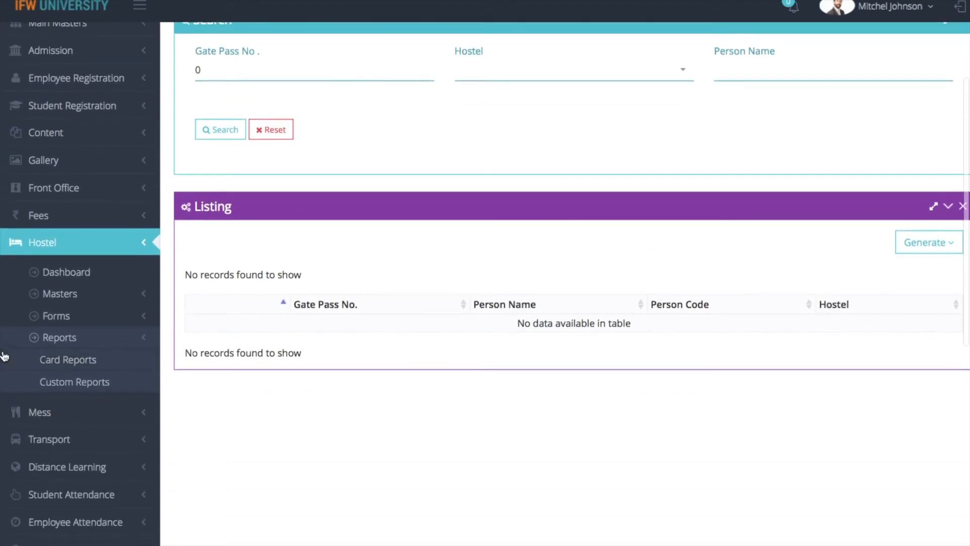
pyautogui.click(83, 315)
pyautogui.scroll(-3, 83, 316)
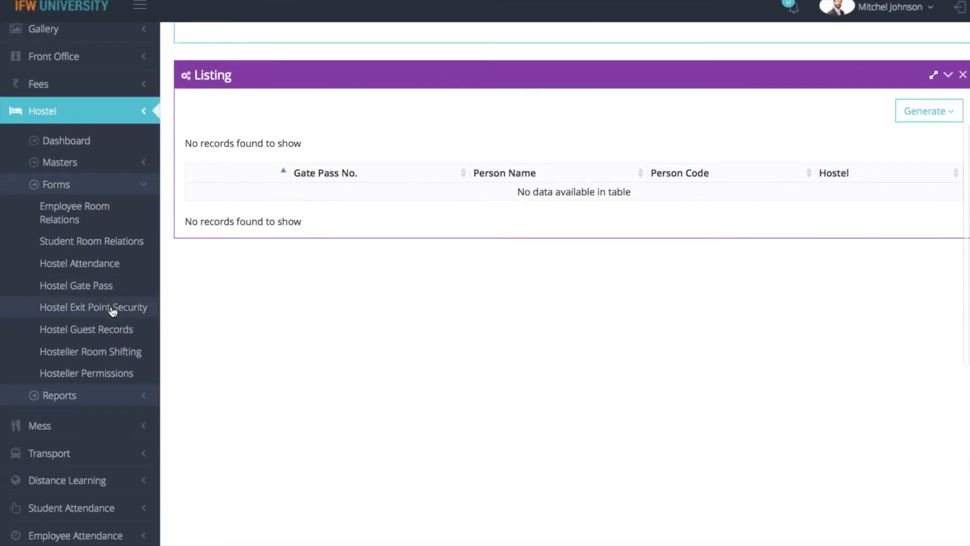
pyautogui.click(110, 306)
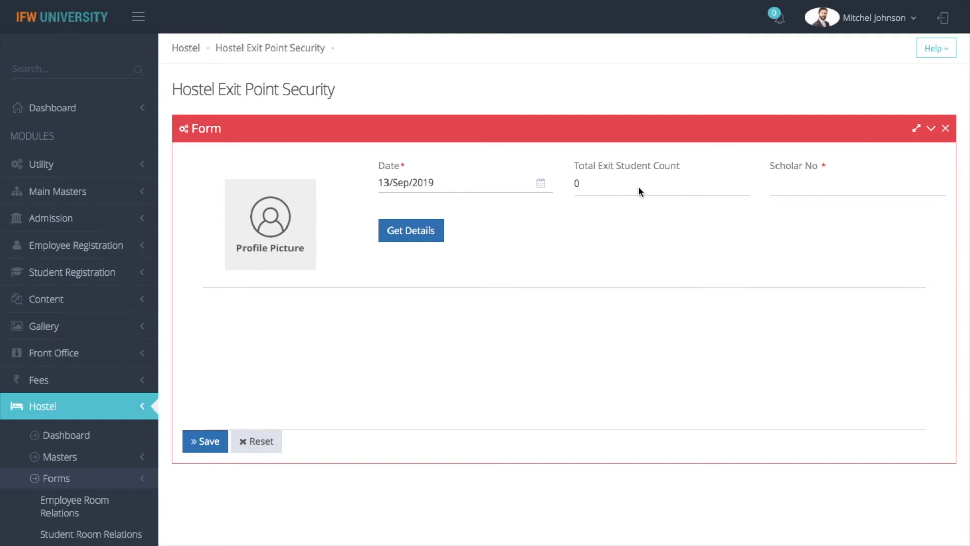
pyautogui.click(798, 185)
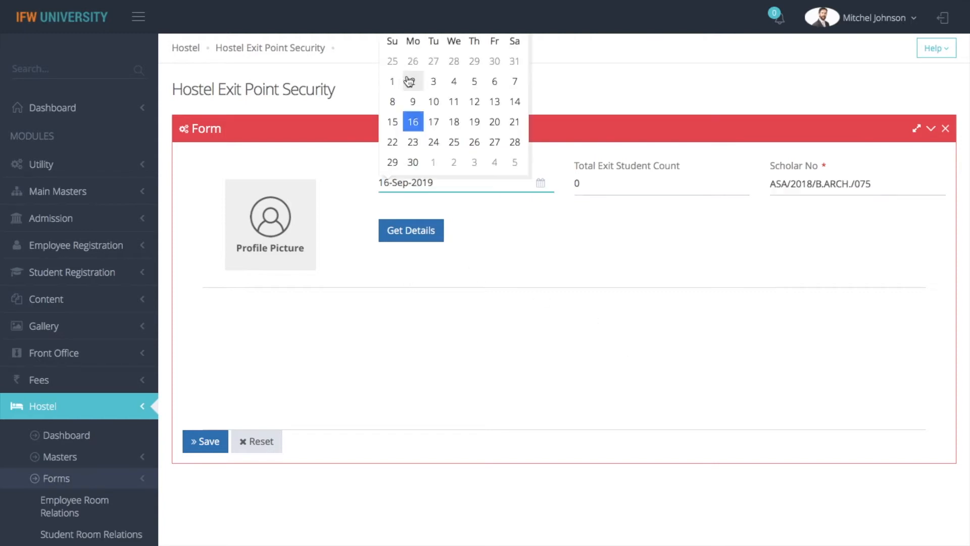
pyautogui.click(515, 81)
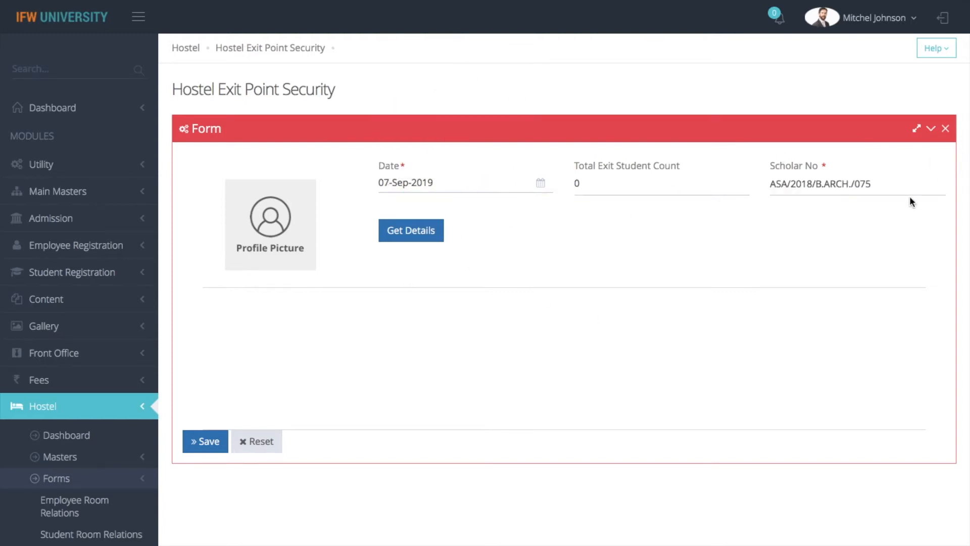
pyautogui.click(417, 235)
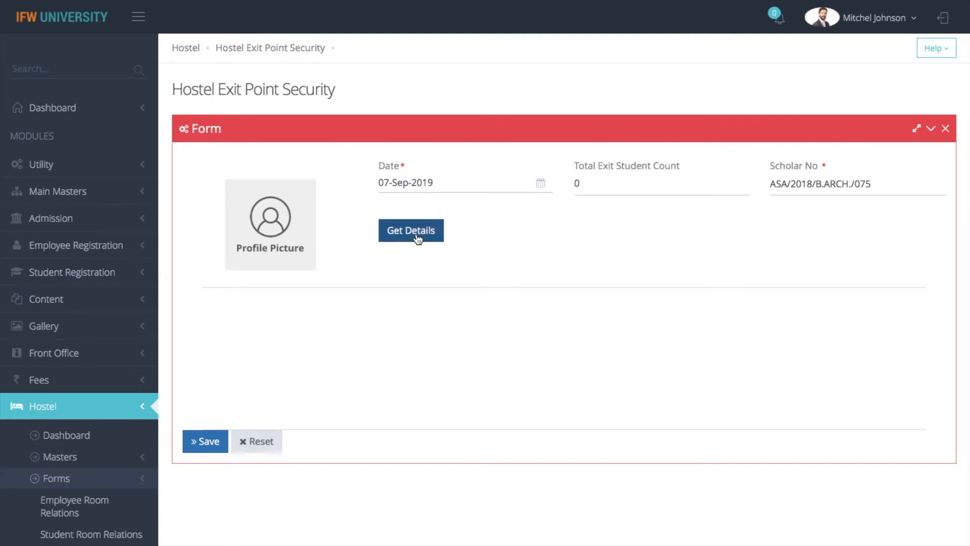
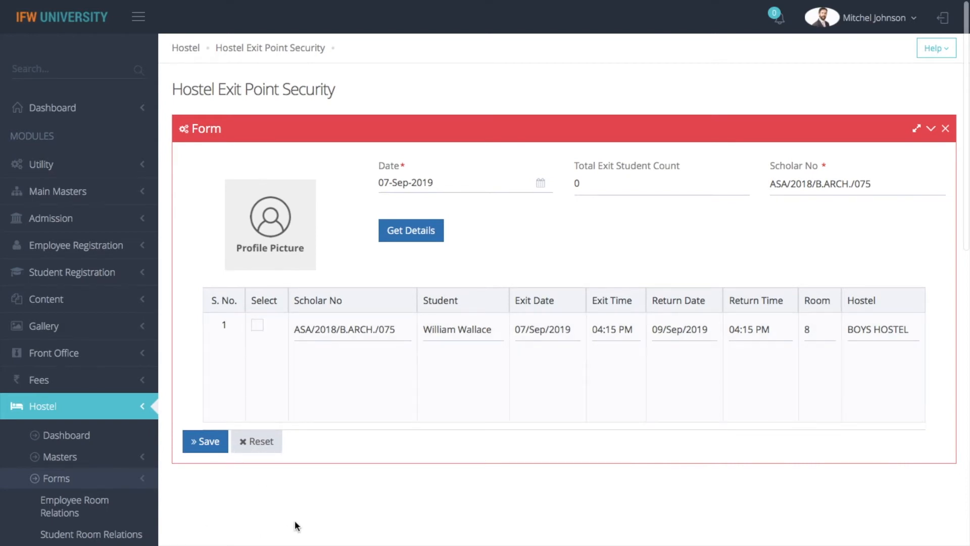
# Save the listed student's 07-Sep-2019 exit entry in Hostel Exit Point Security.
pyautogui.scroll(-4, 296, 525)
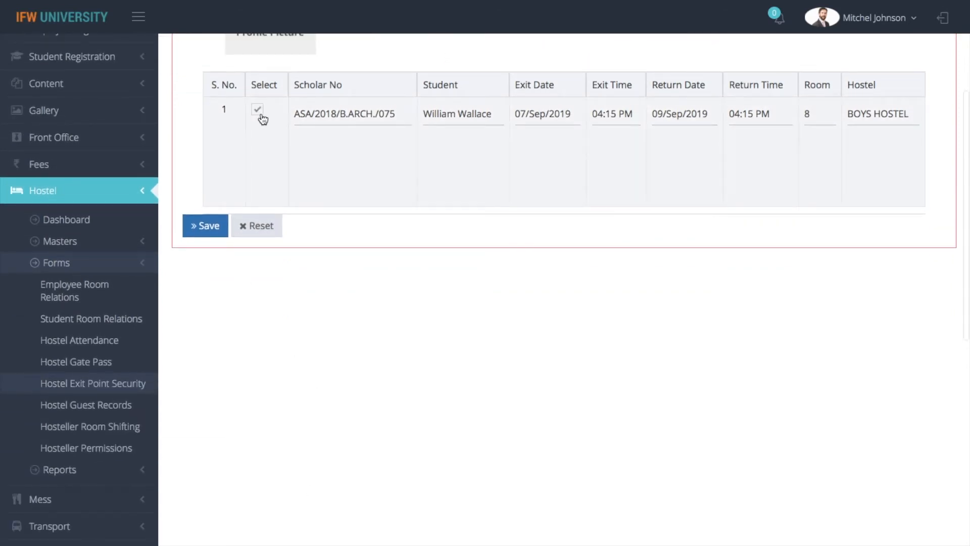
pyautogui.click(208, 225)
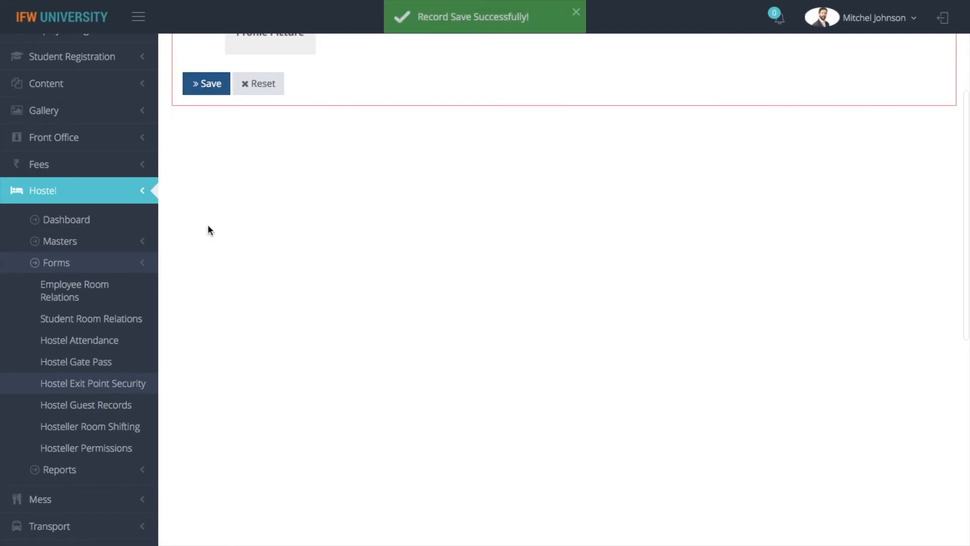
# Start a new BOYS HOSTEL guest record, entering the guest's name and guest type VIP.
pyautogui.click(88, 413)
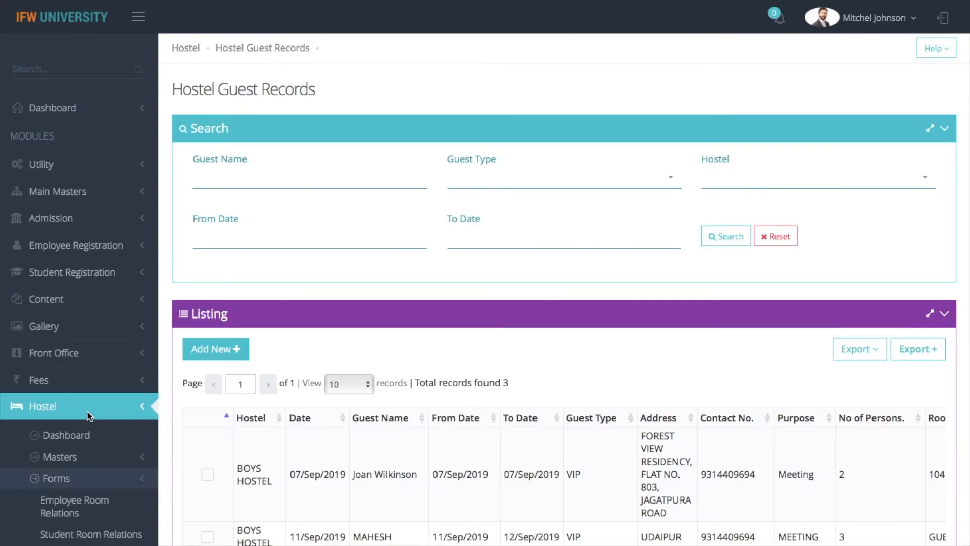
pyautogui.scroll(-3, 442, 310)
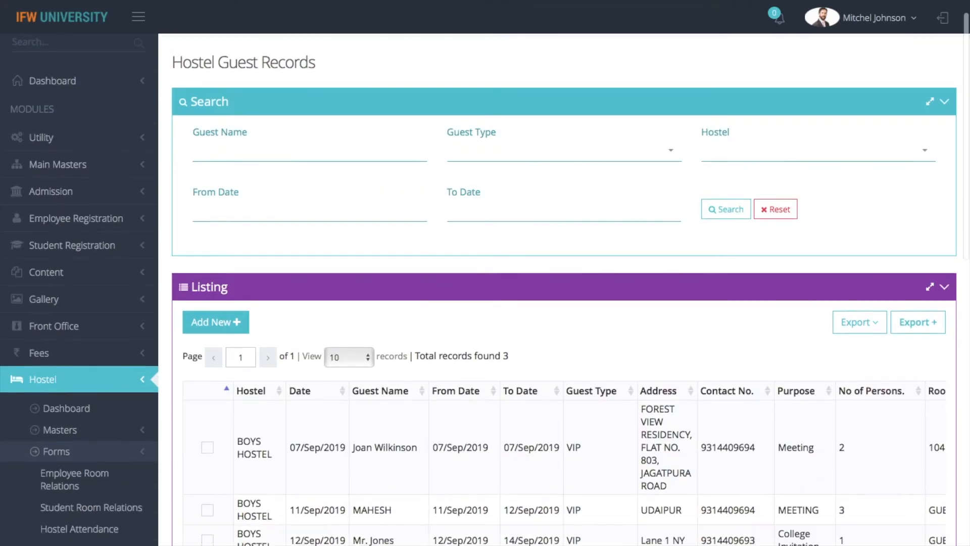
pyautogui.scroll(-4, 564, 303)
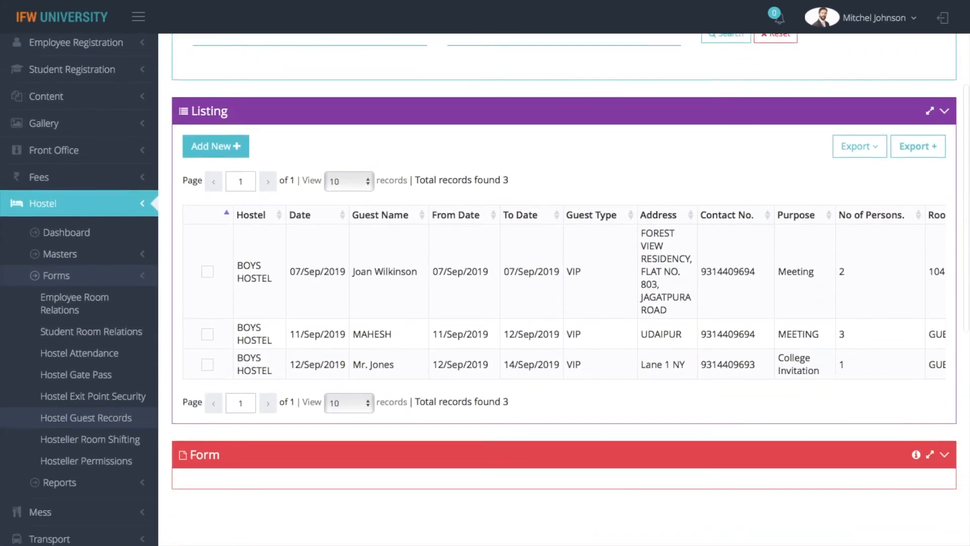
pyautogui.scroll(3, 565, 303)
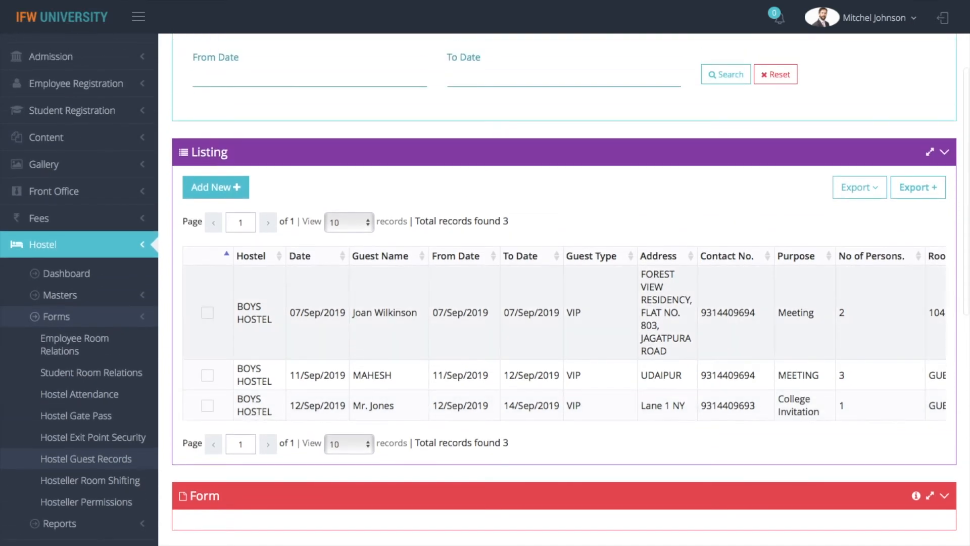
pyautogui.click(207, 189)
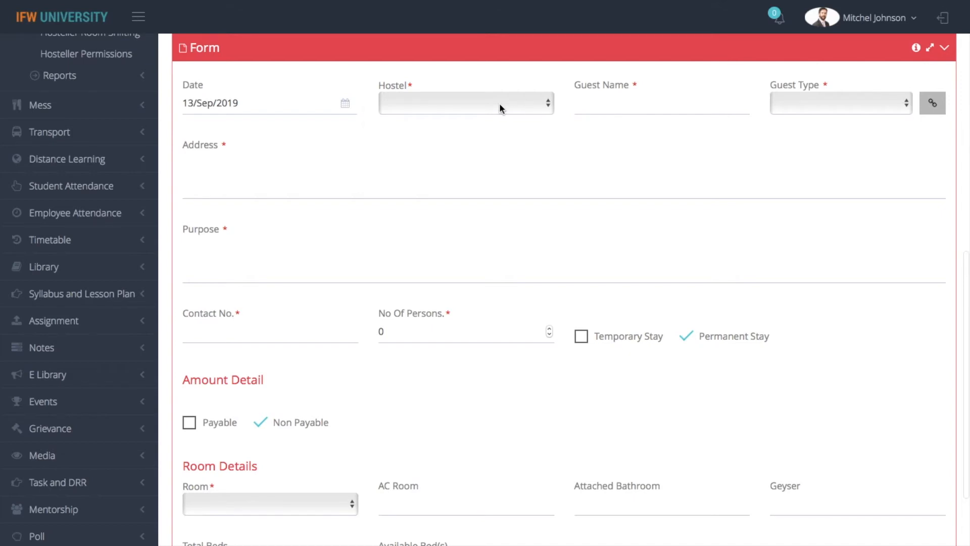
pyautogui.click(499, 103)
pyautogui.click(493, 120)
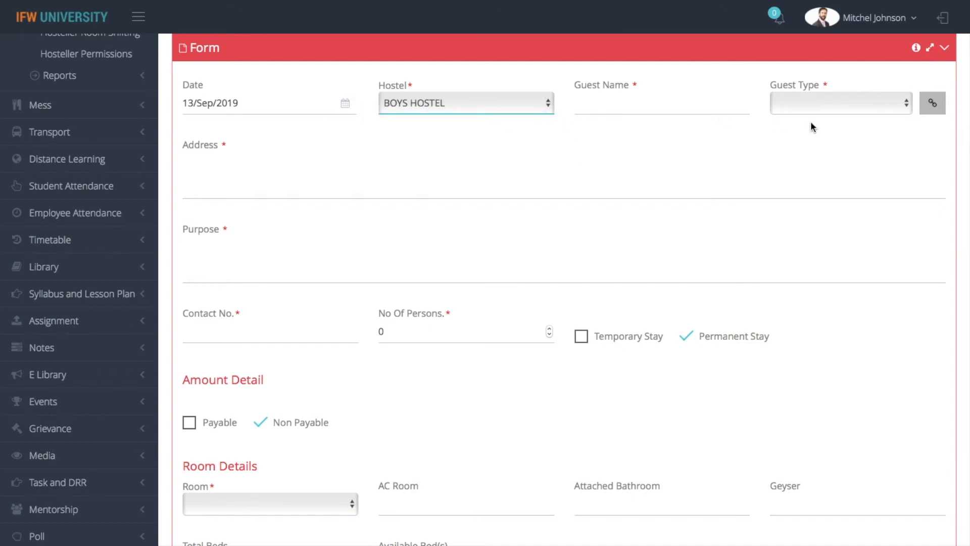
pyautogui.click(667, 95)
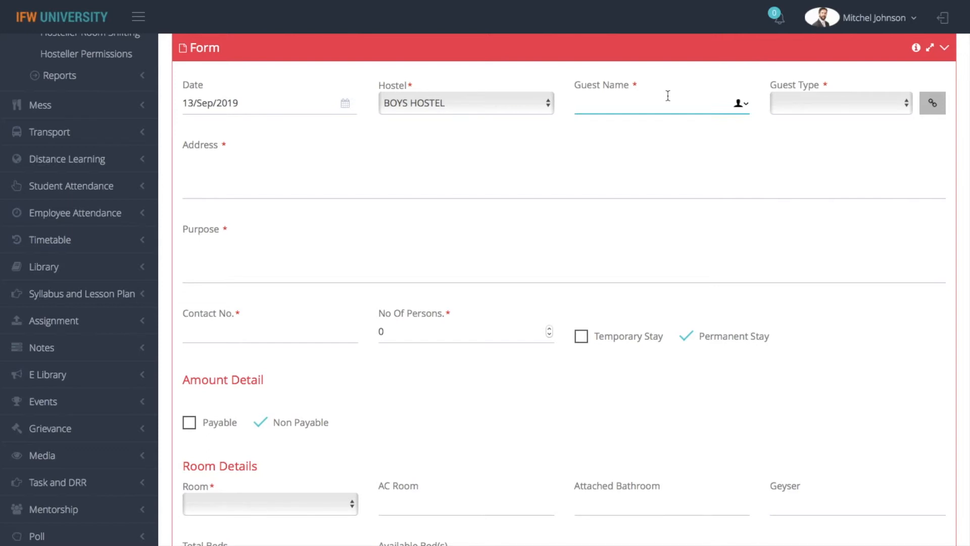
pyautogui.click(804, 104)
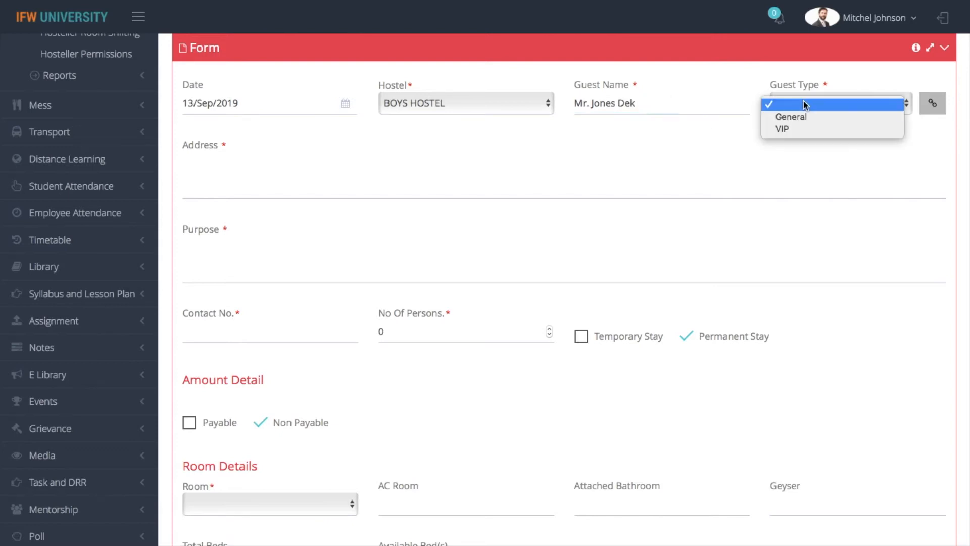
pyautogui.click(803, 129)
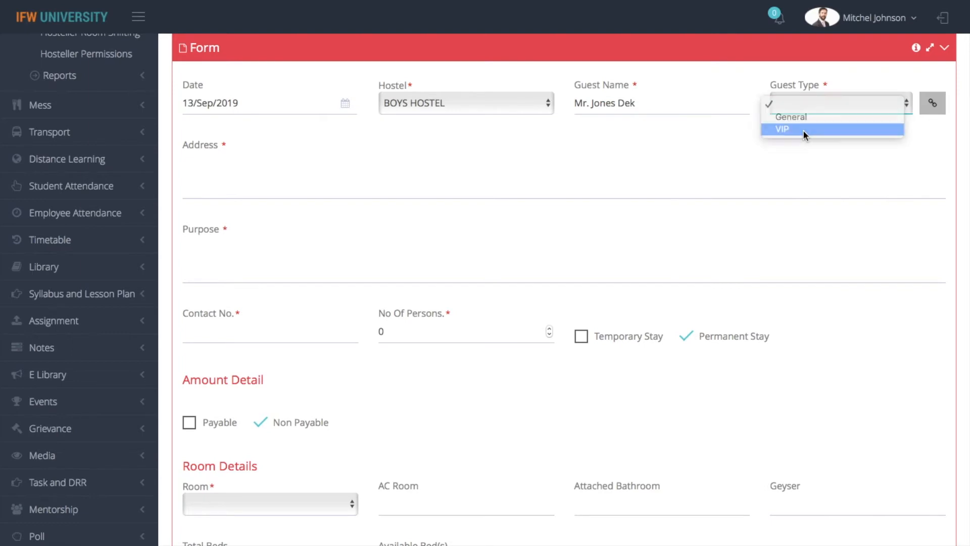
# Fill in the guest's address, purpose Guest Faculty, and the guest's contact number.
pyautogui.click(275, 188)
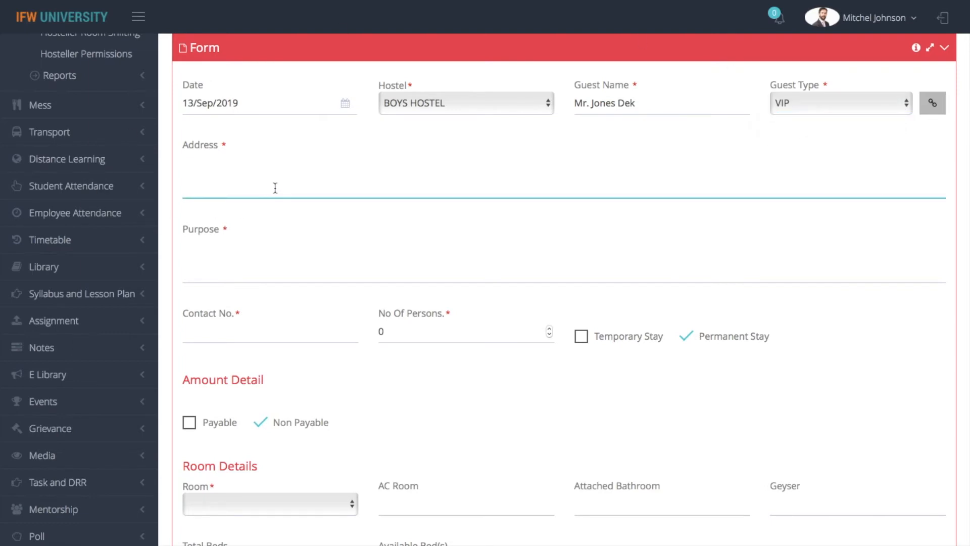
pyautogui.write('Lane No. 1')
pyautogui.click(341, 253)
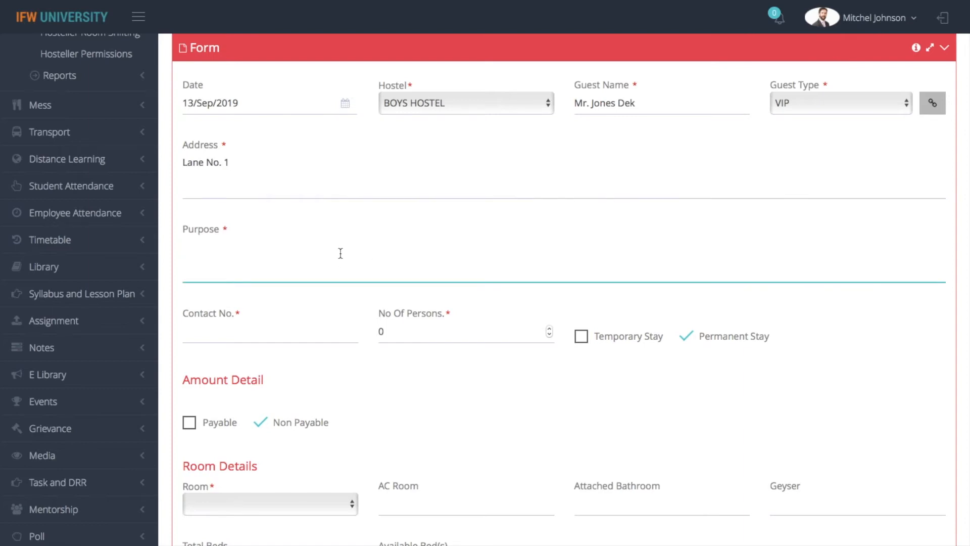
pyautogui.write('Guest Faculty')
pyautogui.click(278, 333)
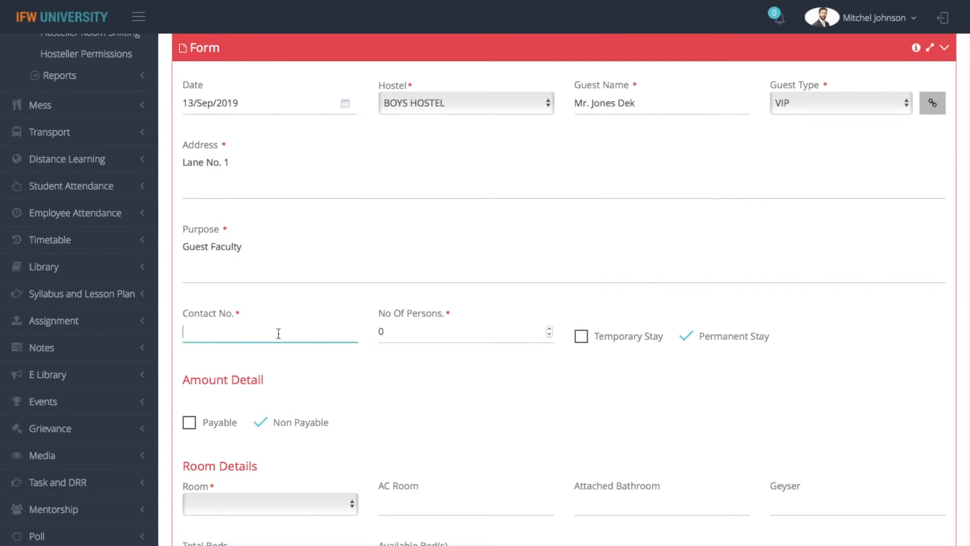
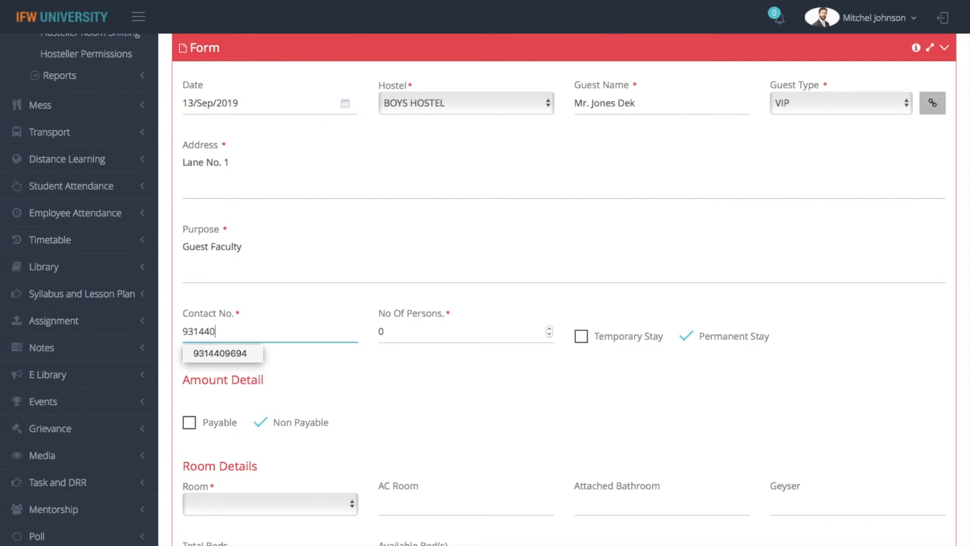
pyautogui.click(401, 428)
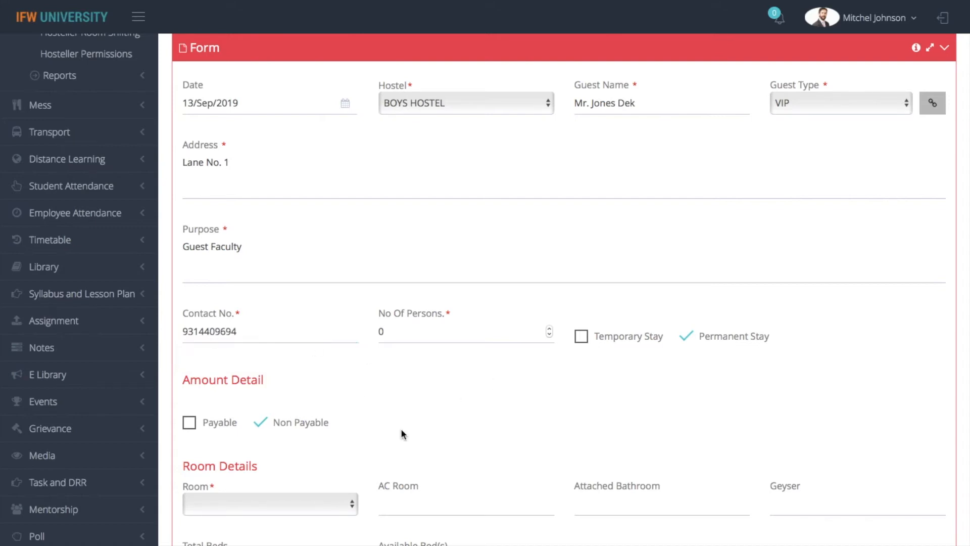
pyautogui.scroll(-3, 401, 428)
pyautogui.click(470, 162)
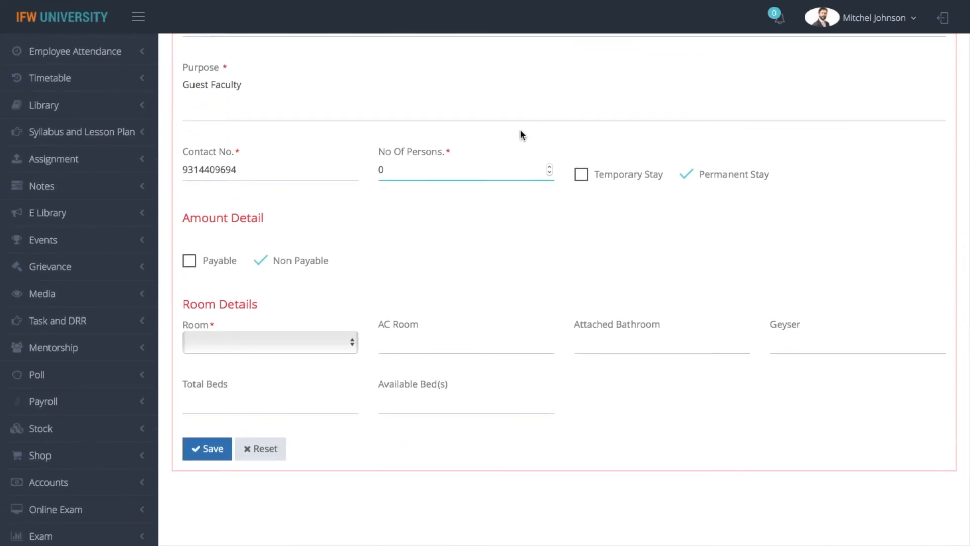
# Set persons to 1 and make the stay temporary, ending 20 September 2019.
pyautogui.press('BackSpace')
pyautogui.write('1')
pyautogui.click(582, 175)
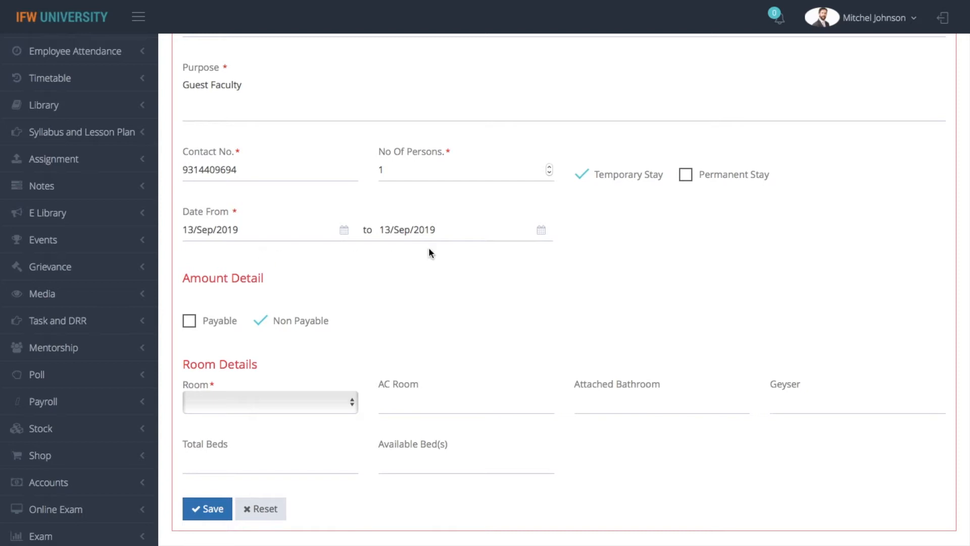
pyautogui.click(241, 232)
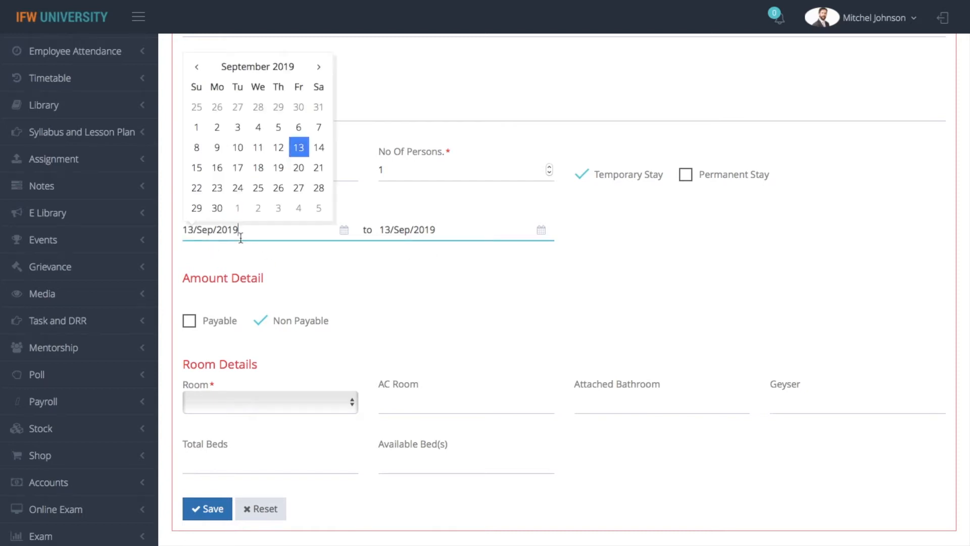
pyautogui.click(462, 231)
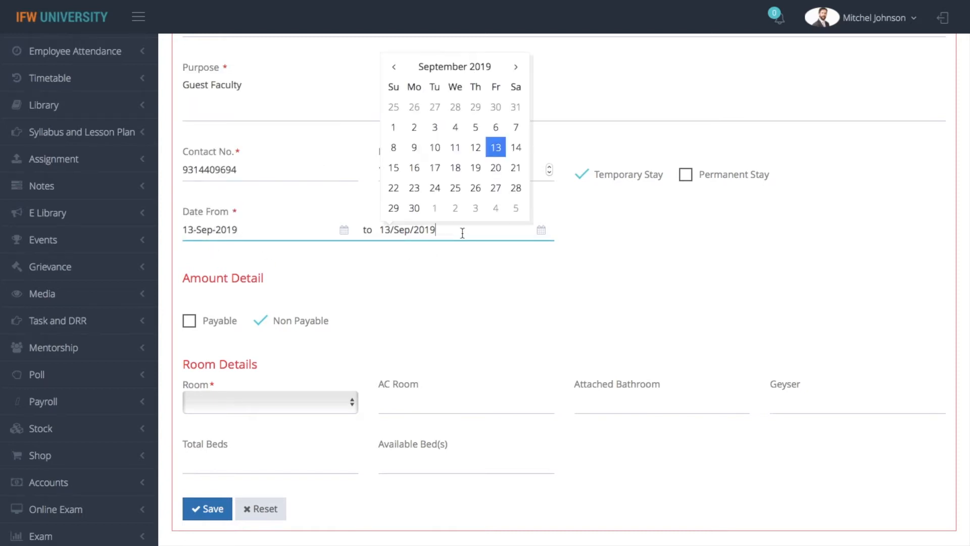
pyautogui.click(497, 171)
pyautogui.click(550, 267)
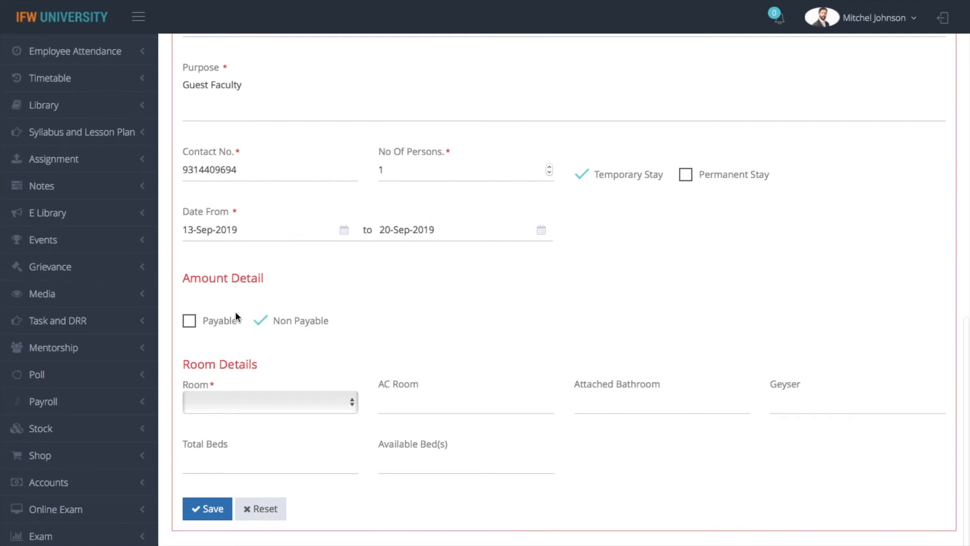
# Mark the stay as payable with an amount of 5000.
pyautogui.click(189, 321)
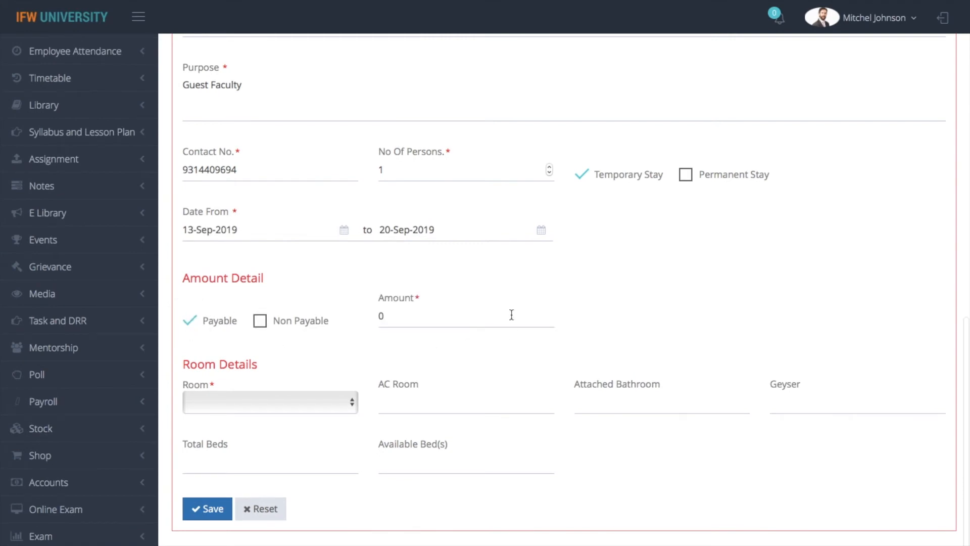
pyautogui.click(427, 325)
pyautogui.press('BackSpace')
pyautogui.write('5000')
pyautogui.click(740, 324)
# Assign the guest to room GUEST1 after first trying room 206.
pyautogui.scroll(-4, 392, 465)
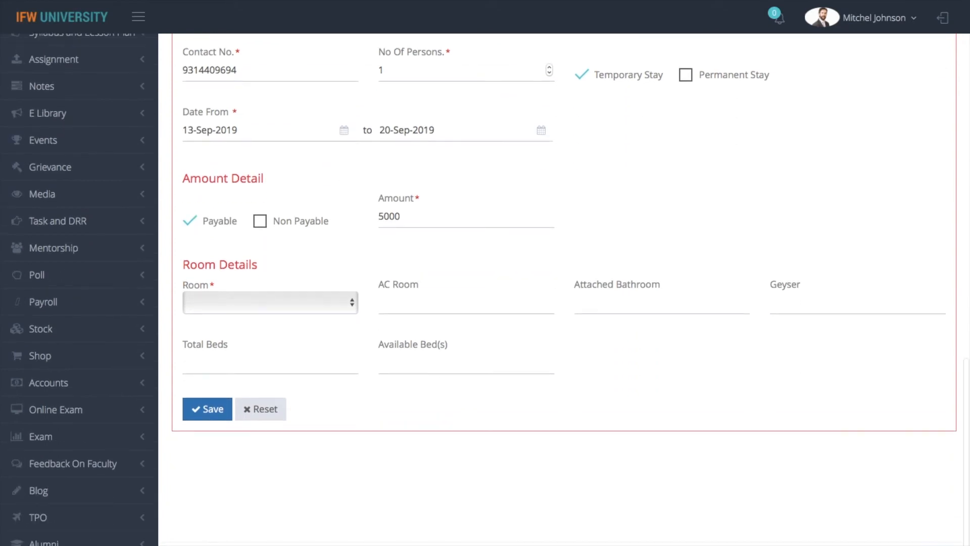
pyautogui.click(281, 308)
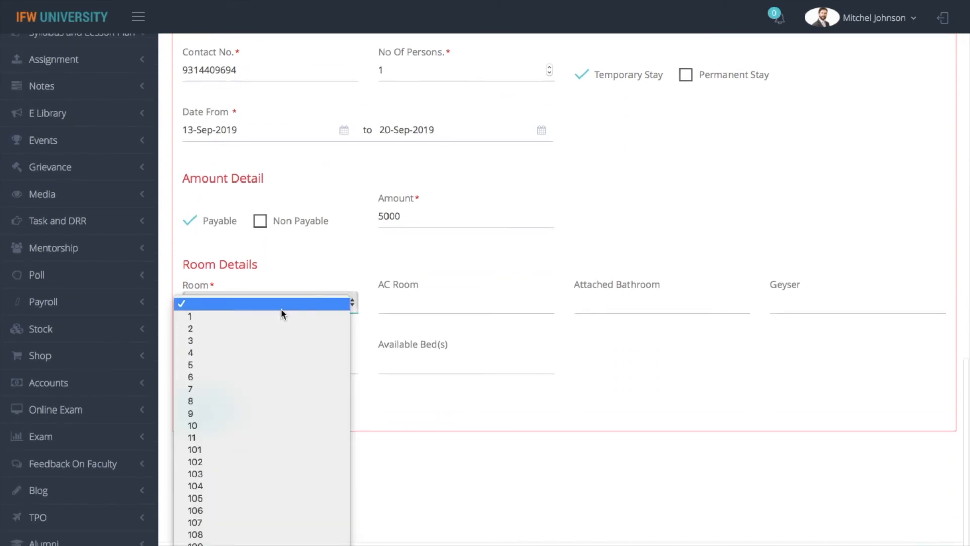
pyautogui.press('Down')
pyautogui.press('Down')
pyautogui.press('Down')
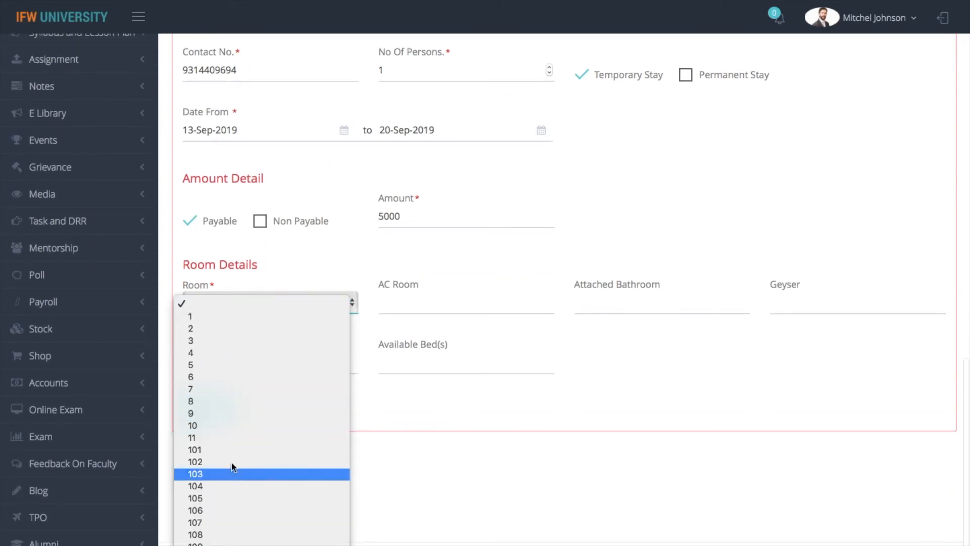
pyautogui.press('Down')
pyautogui.press('Down')
pyautogui.press('Down')
pyautogui.press('Down')
pyautogui.press('Down')
pyautogui.press('Down')
pyautogui.press('Down')
pyautogui.press('Down')
pyautogui.press('Down')
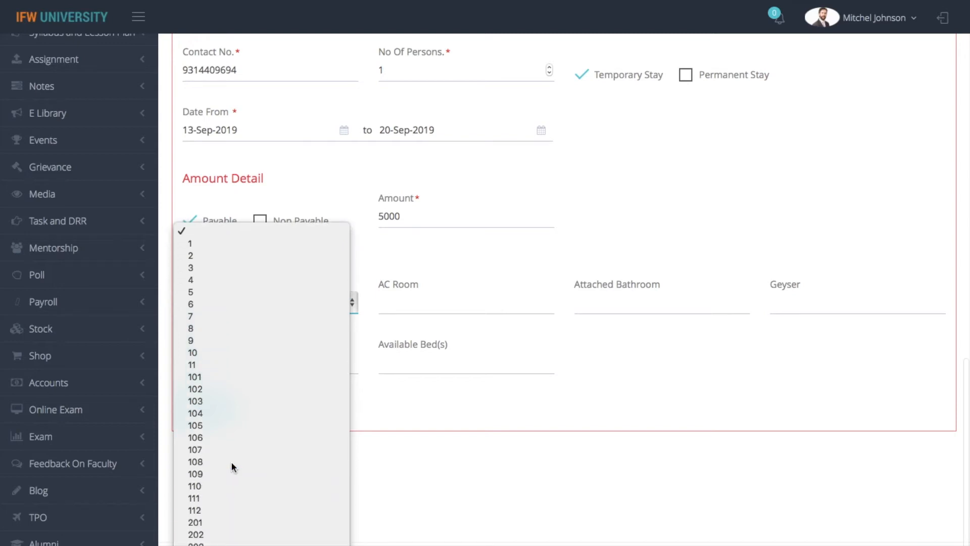
pyautogui.click(212, 545)
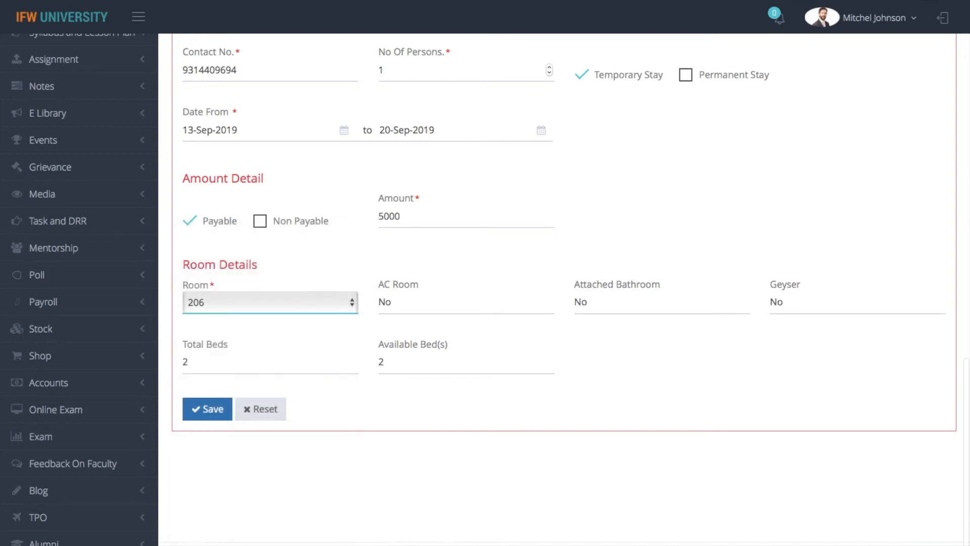
pyautogui.click(276, 302)
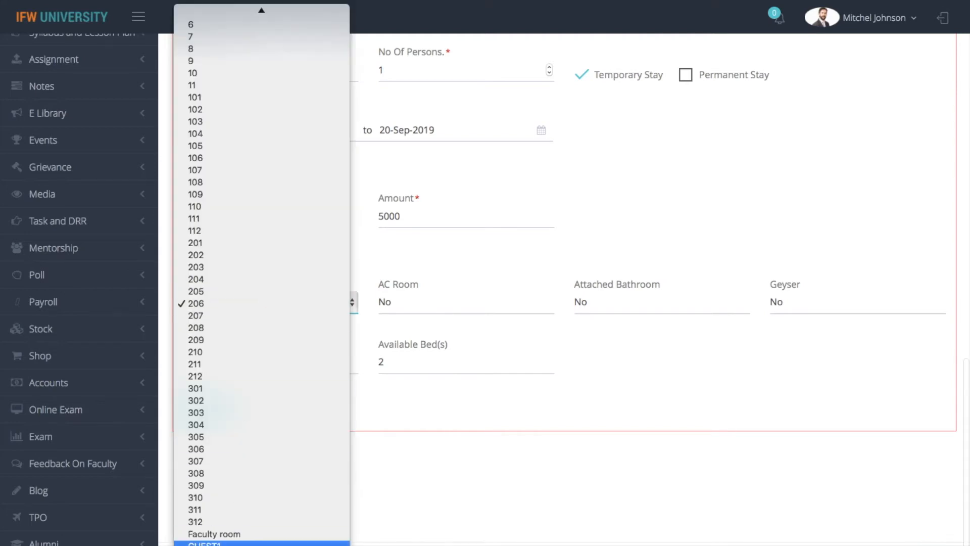
pyautogui.click(212, 544)
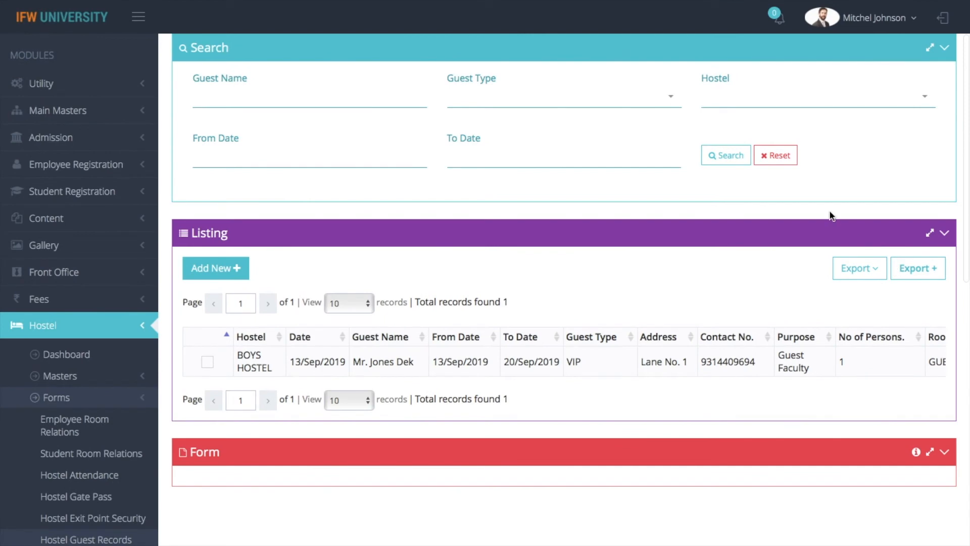
# Print the full Hostel Guest Record List and return to Hostel Guest Records.
pyautogui.click(846, 271)
pyautogui.click(793, 301)
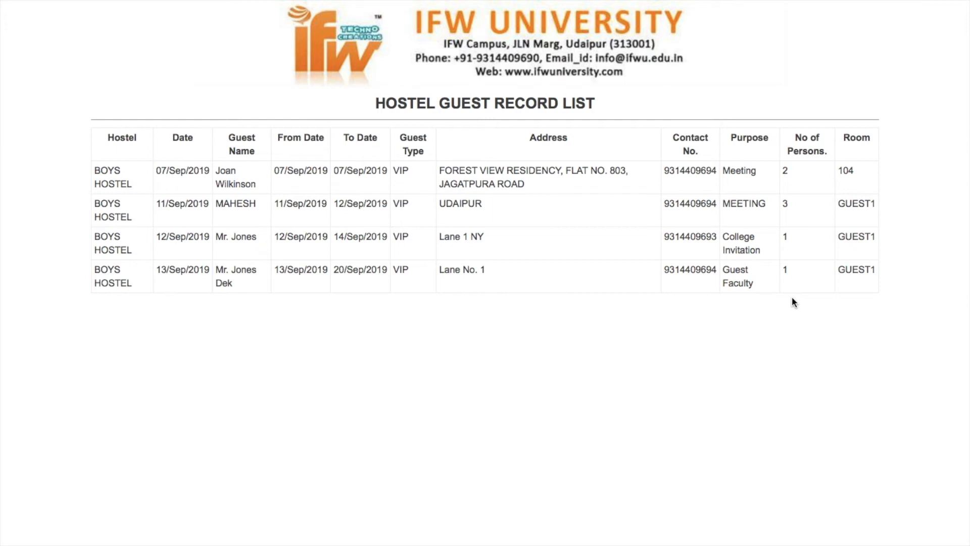
pyautogui.moveTo(276, 2)
pyautogui.click(103, 55)
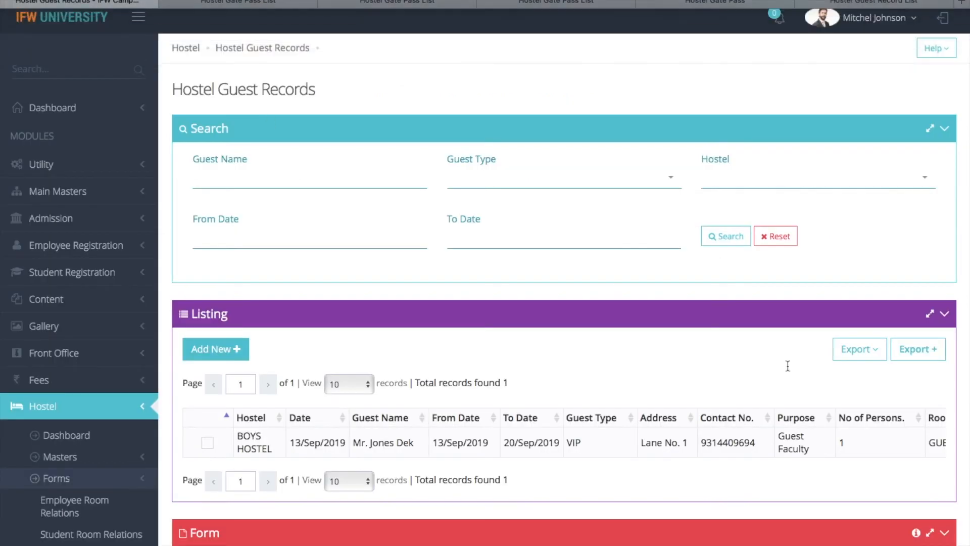
# Add Hostel, Date, From Date, To Date, Address, Guest Type and Guest Name as export columns.
pyautogui.click(909, 359)
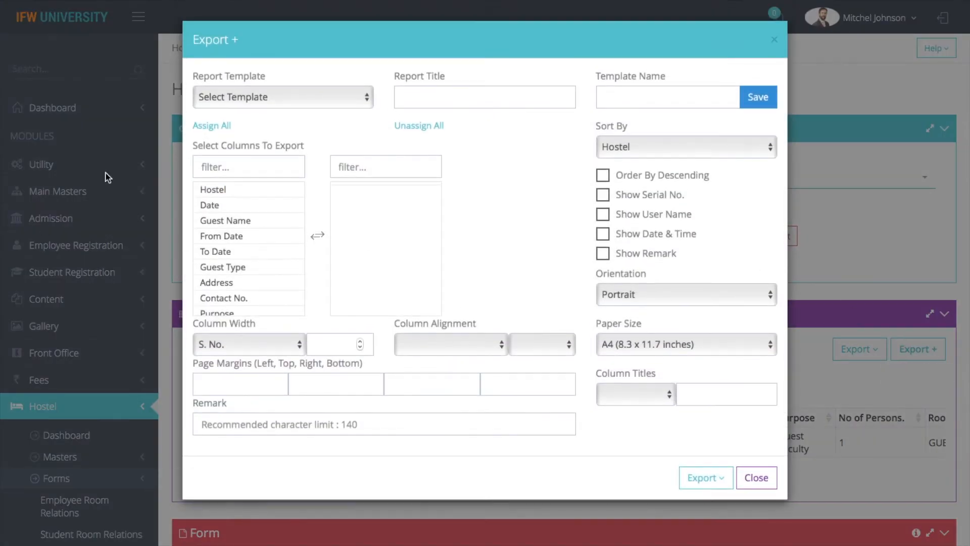
pyautogui.doubleClick(222, 189)
pyautogui.doubleClick(222, 189)
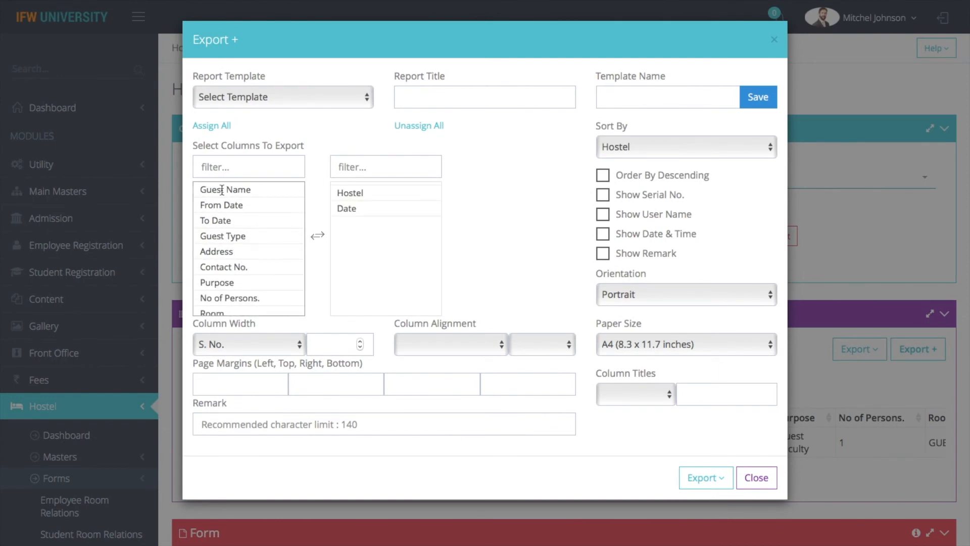
pyautogui.doubleClick(229, 220)
pyautogui.doubleClick(238, 207)
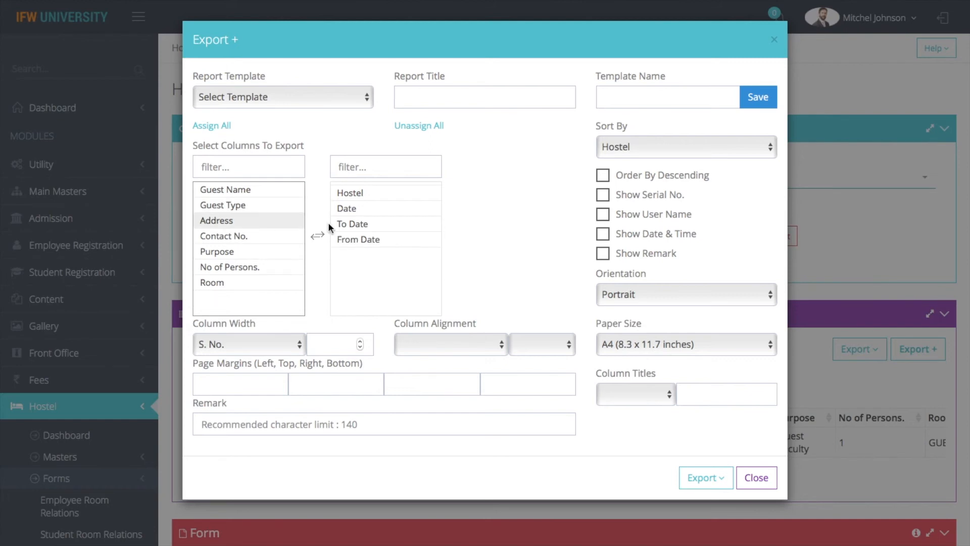
pyautogui.doubleClick(368, 224)
pyautogui.doubleClick(227, 206)
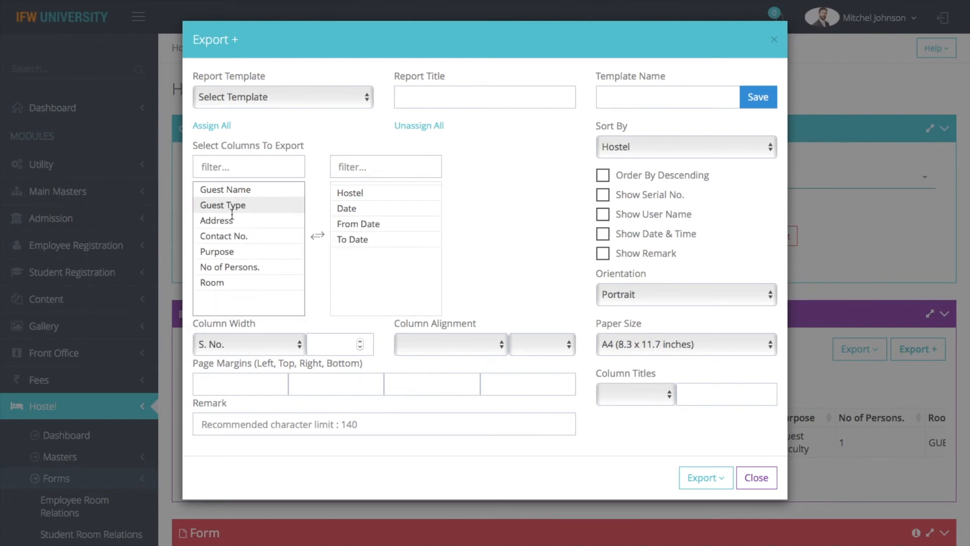
pyautogui.doubleClick(230, 223)
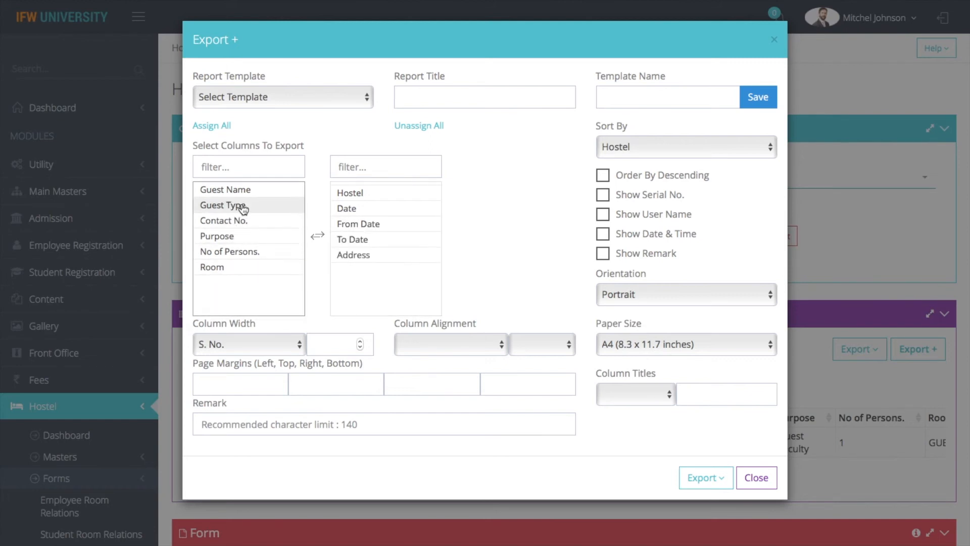
pyautogui.doubleClick(239, 206)
pyautogui.doubleClick(244, 189)
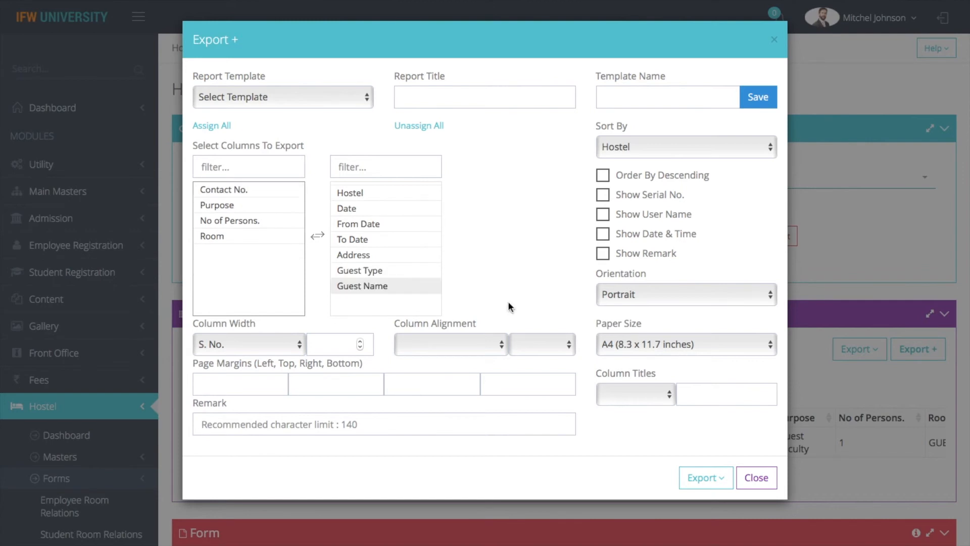
# Save the columns as the 'Guest Details' template and print the guest list.
pyautogui.click(648, 93)
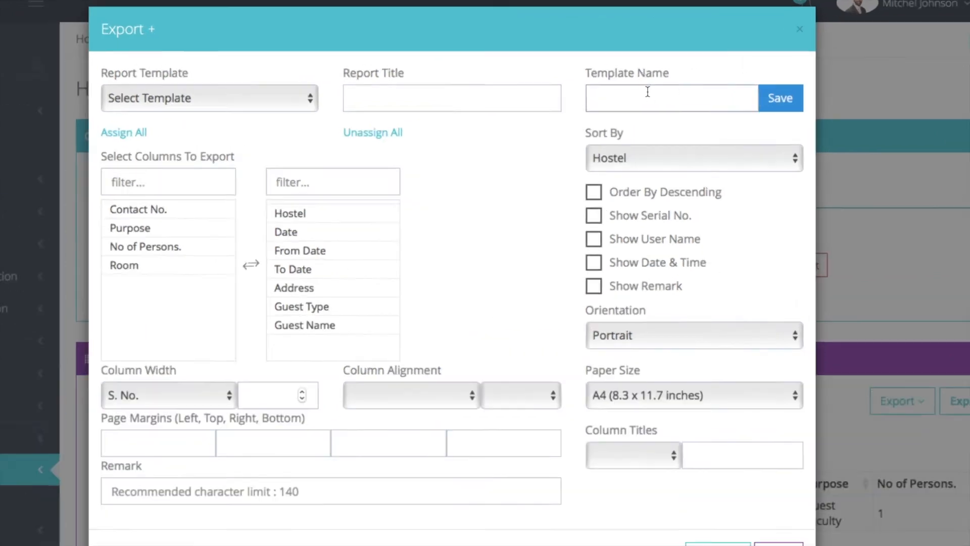
pyautogui.write('Guest Details')
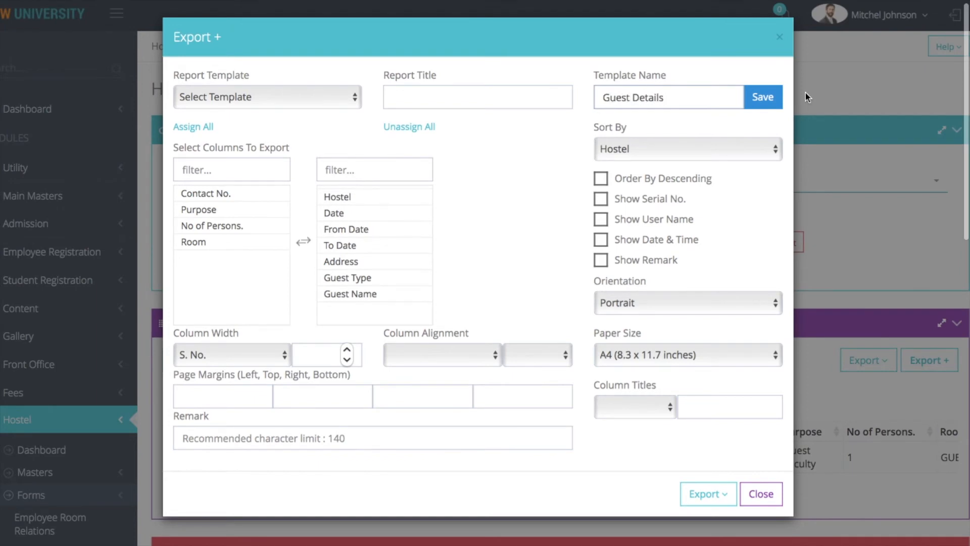
pyautogui.click(773, 97)
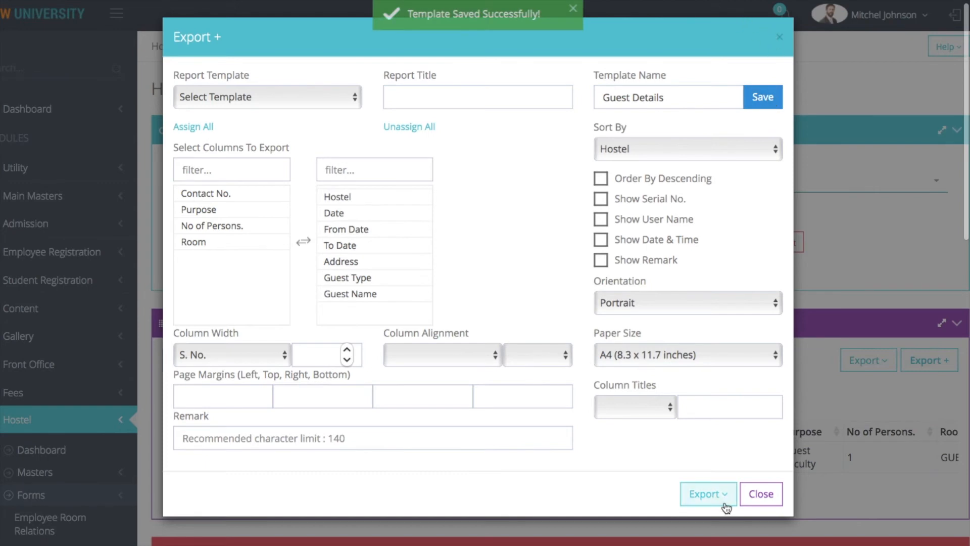
pyautogui.click(704, 495)
pyautogui.click(699, 540)
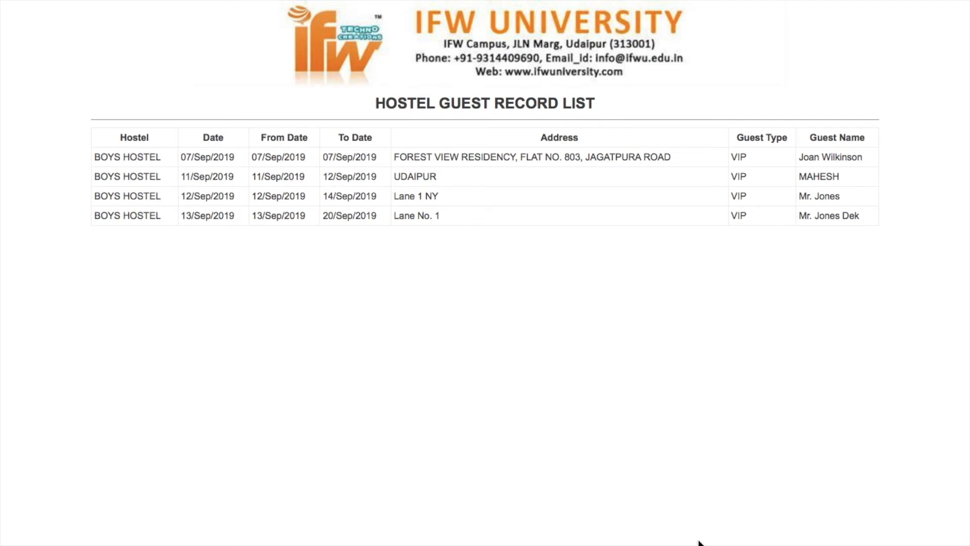
# Back on Hostel Guest Records, reopen the export settings and load the Guest Details template.
pyautogui.moveTo(103, 2)
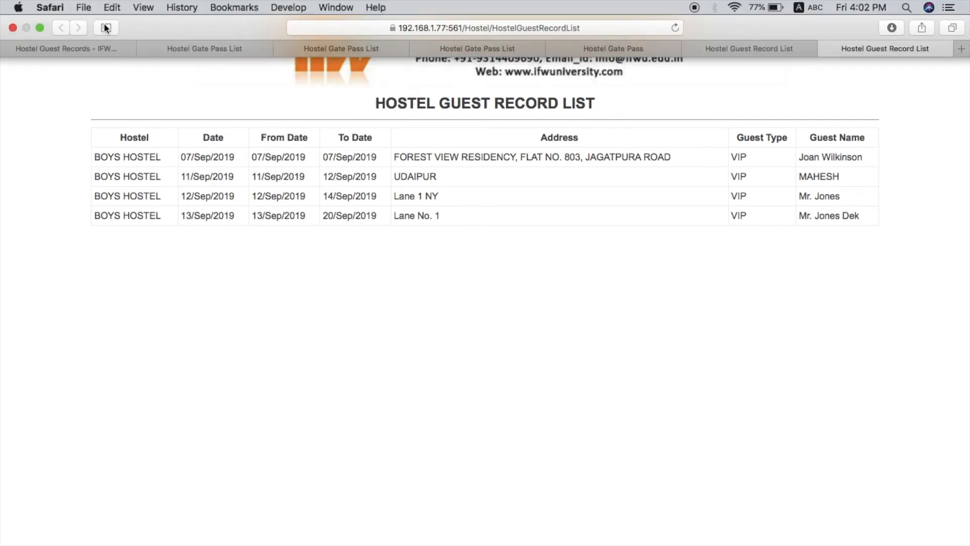
pyautogui.click(95, 49)
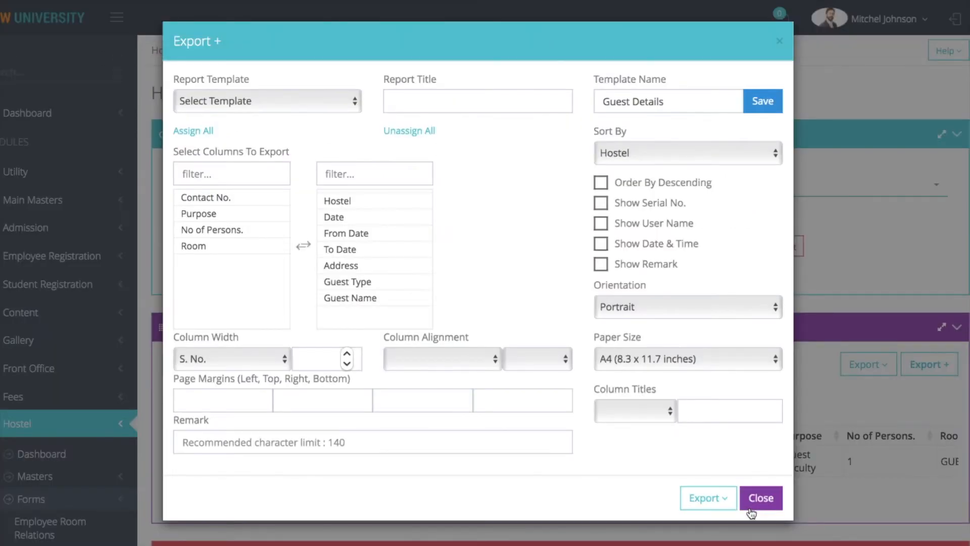
pyautogui.click(751, 508)
pyautogui.click(933, 367)
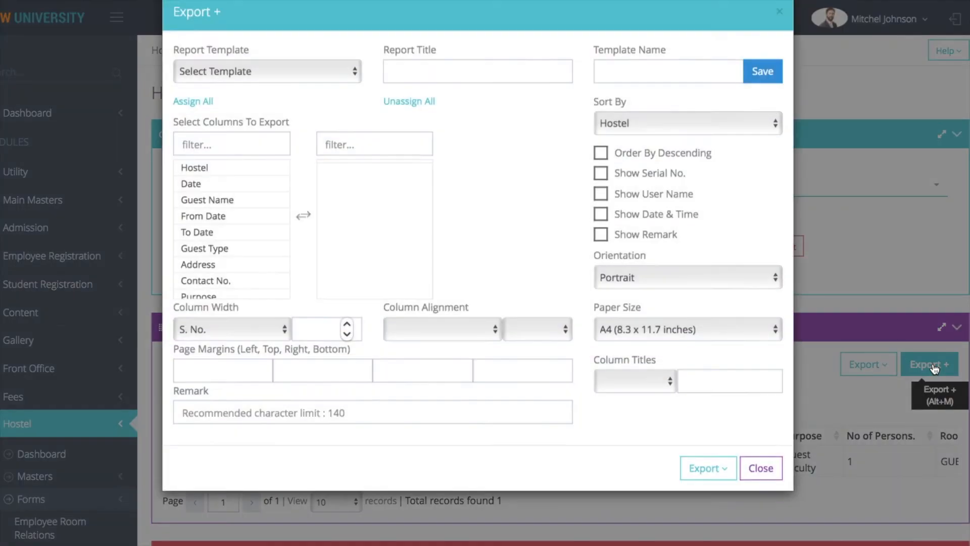
pyautogui.click(250, 101)
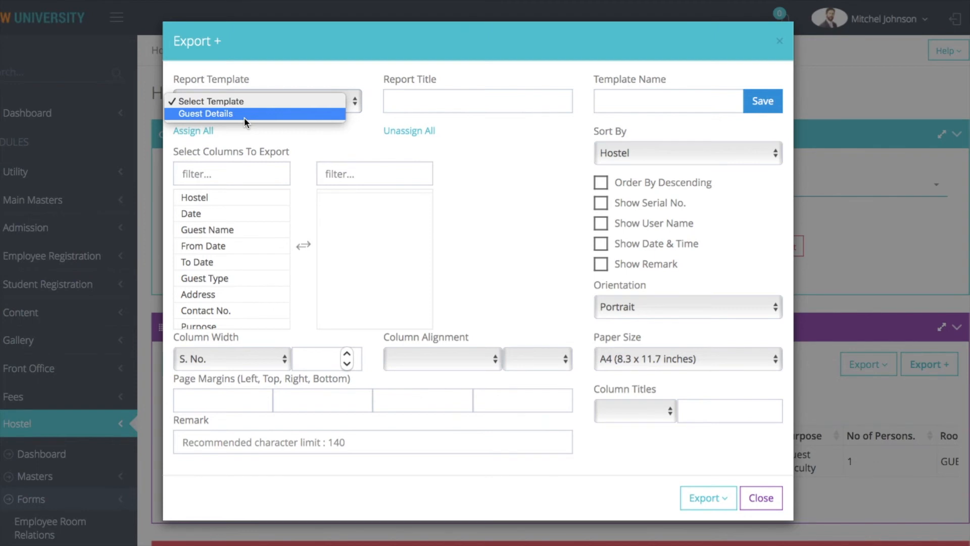
pyautogui.click(244, 118)
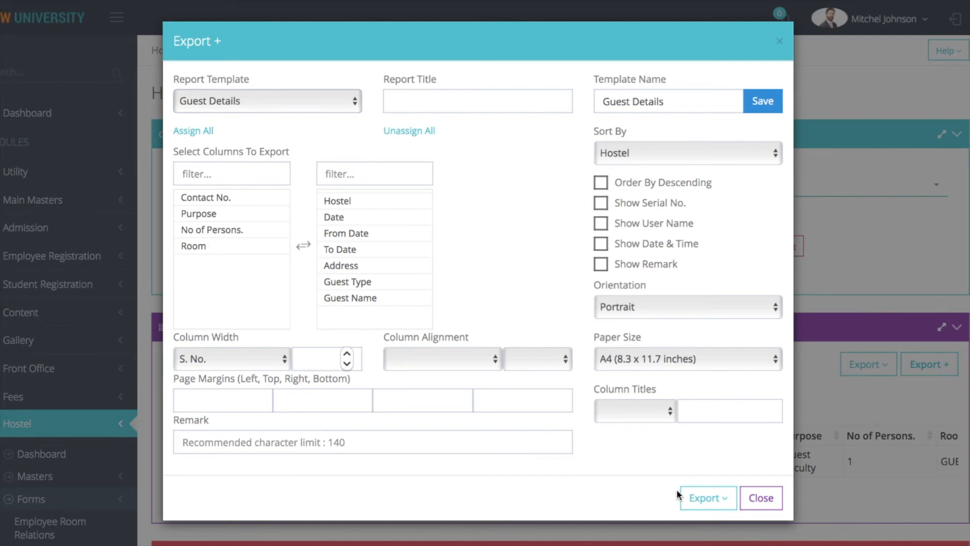
# Print the guest list with the Guest Details template and close the export settings.
pyautogui.click(705, 498)
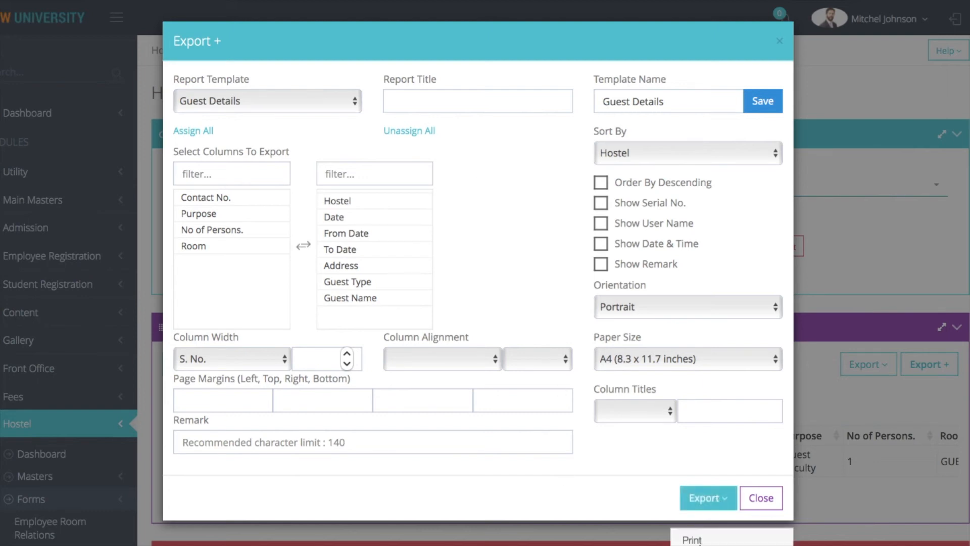
pyautogui.click(698, 540)
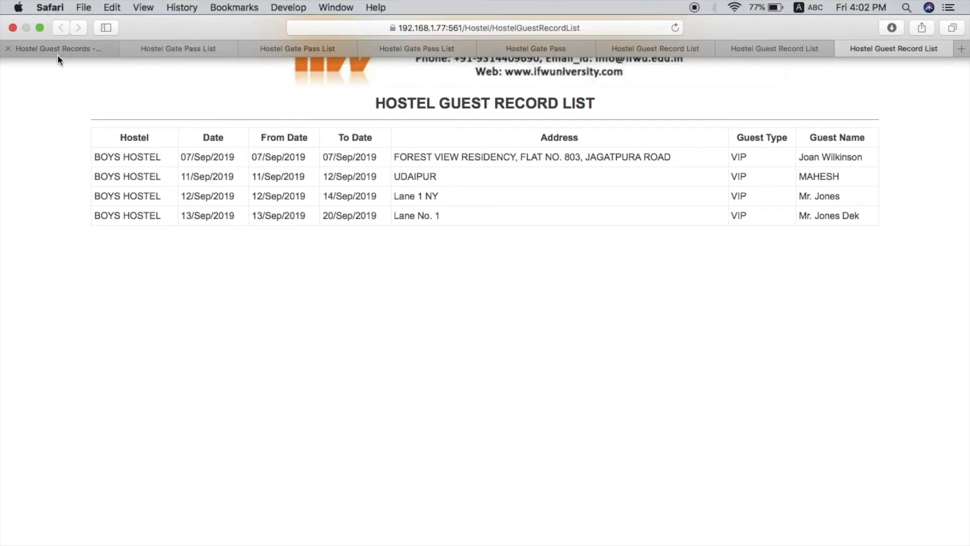
pyautogui.click(57, 54)
pyautogui.click(761, 498)
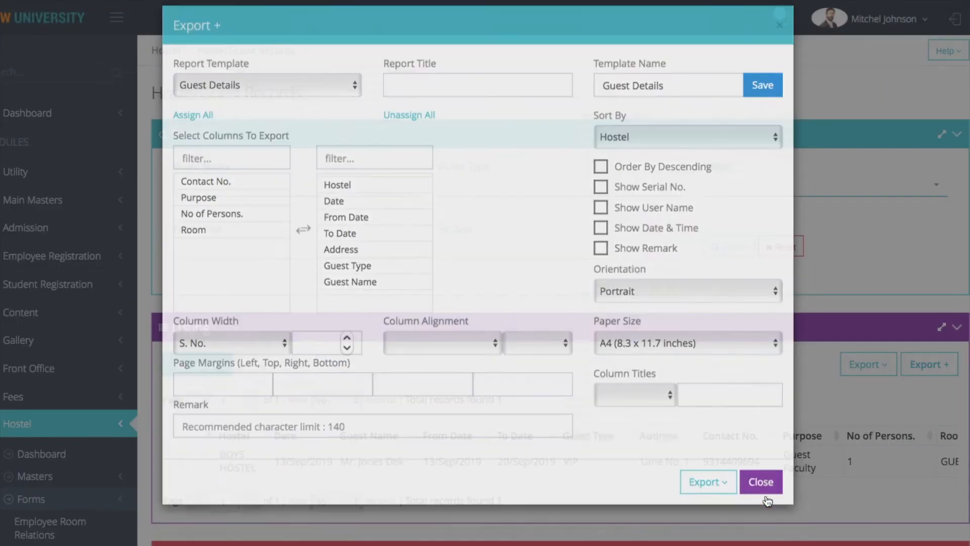
pyautogui.scroll(-8, 553, 275)
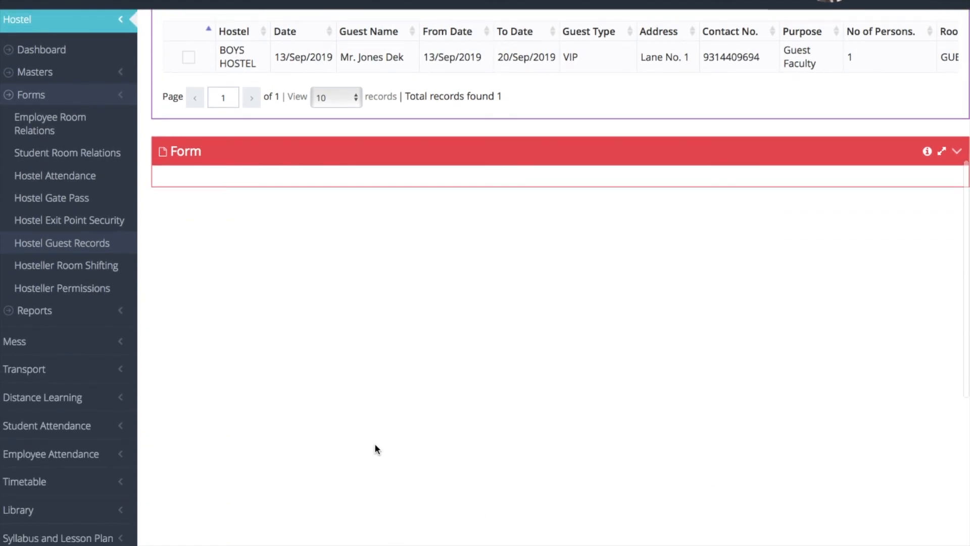
# In Hosteller Room Shifting, select GIRLS HOSTEL (BLOCK A) room 101 as the source.
pyautogui.click(88, 266)
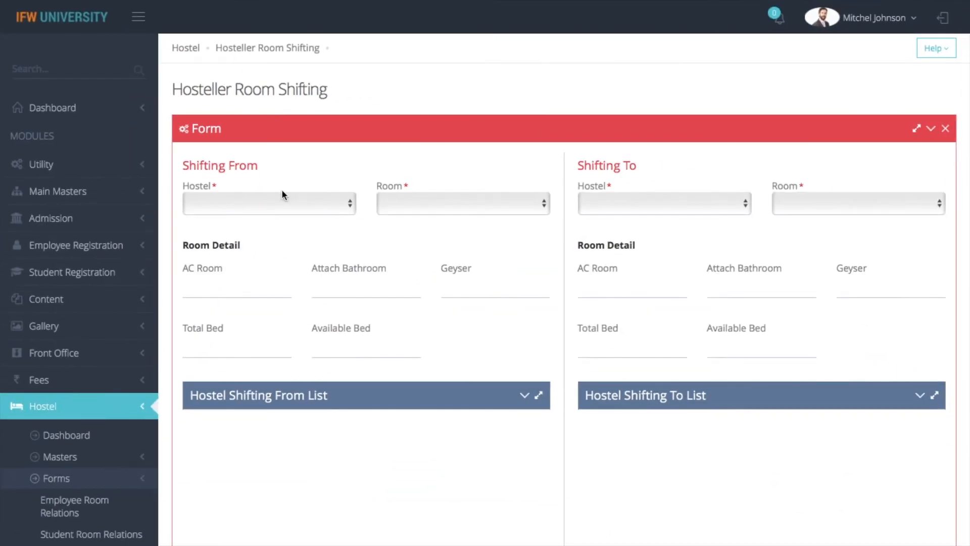
pyautogui.click(277, 204)
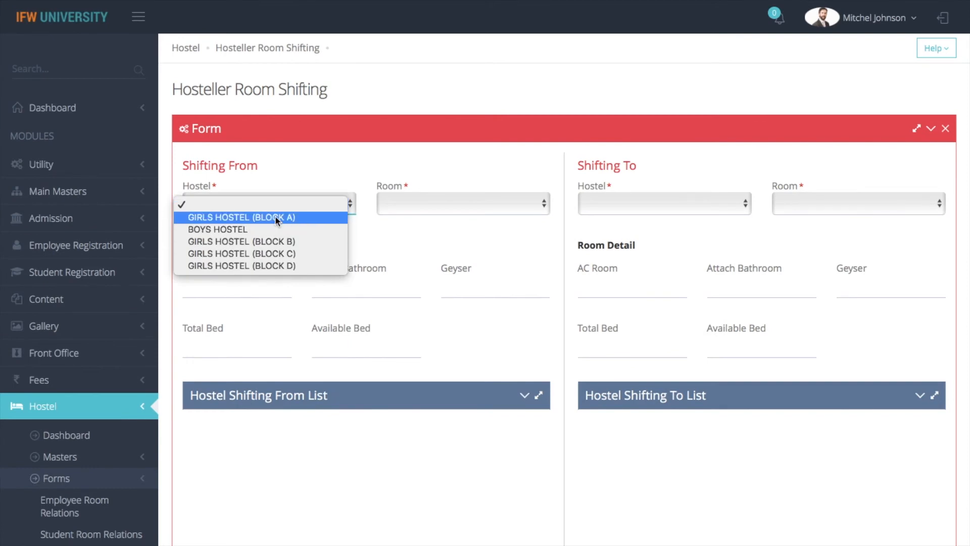
pyautogui.click(275, 216)
pyautogui.click(463, 203)
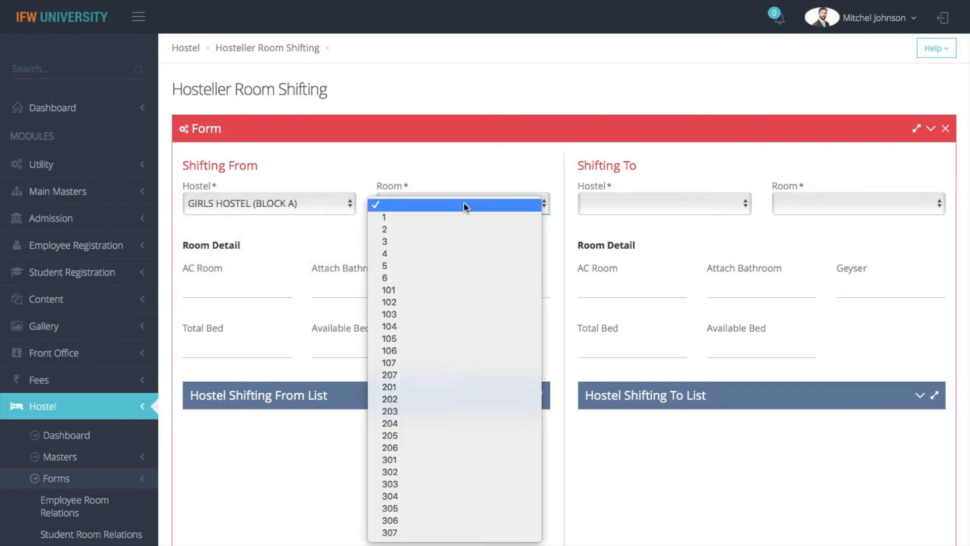
pyautogui.click(425, 293)
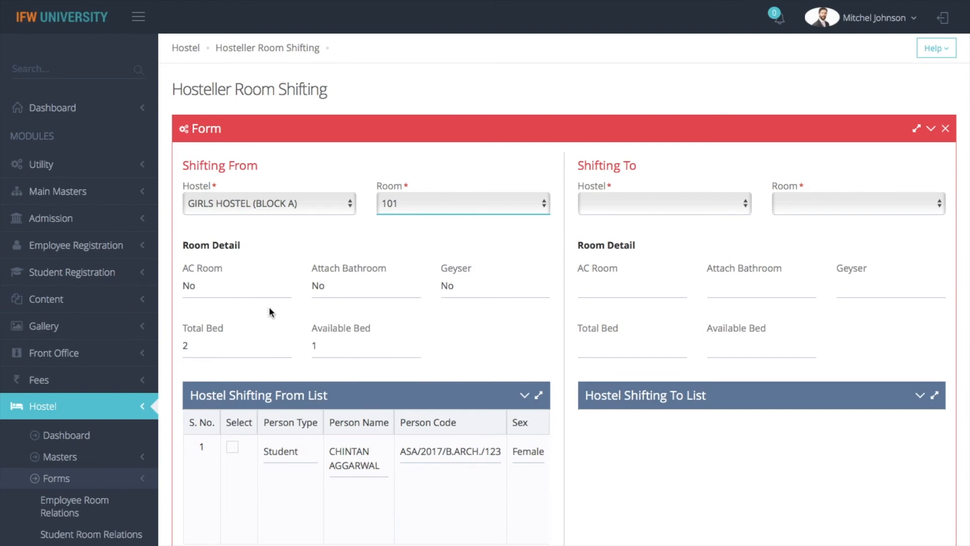
pyautogui.scroll(-3, 523, 301)
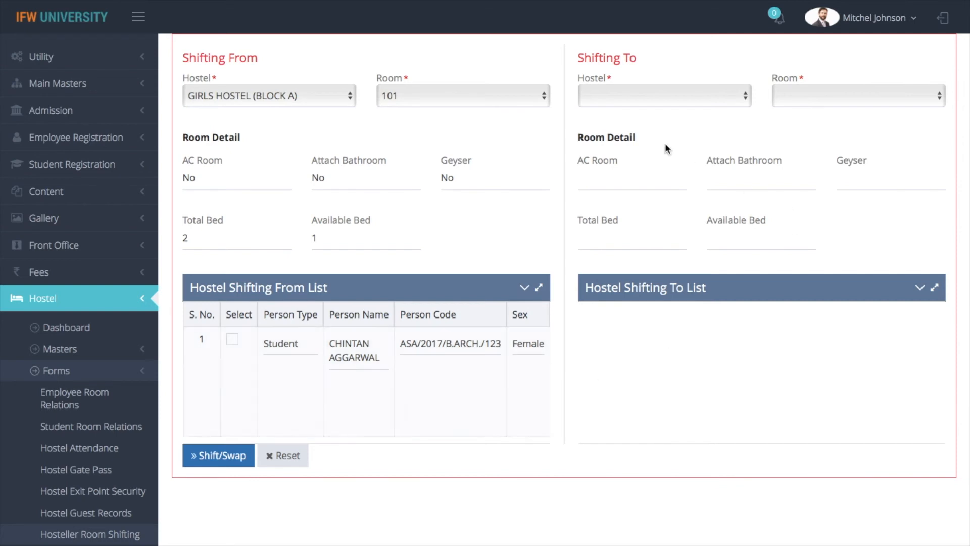
# Shift the selected student to room 102 of GIRLS HOSTEL (BLOCK A).
pyautogui.click(618, 103)
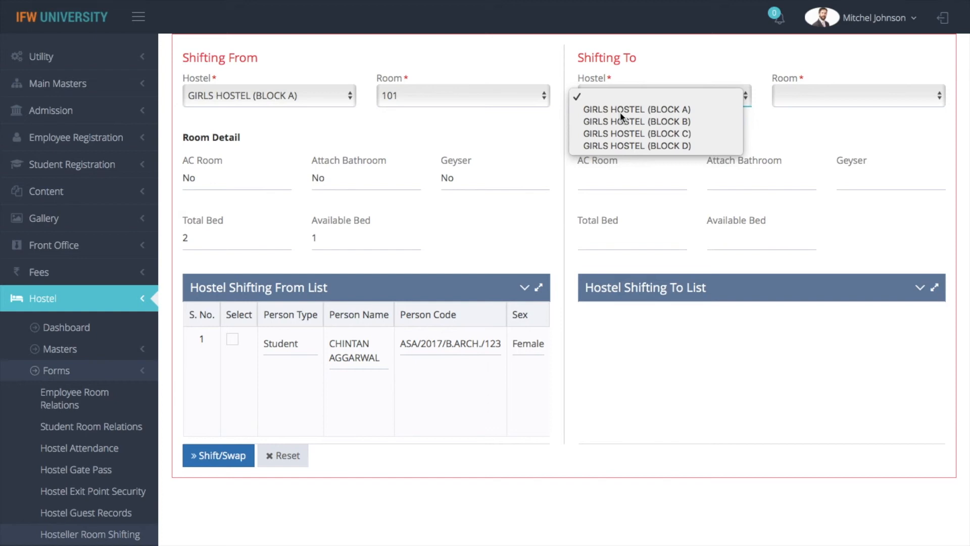
pyautogui.click(620, 110)
pyautogui.click(823, 104)
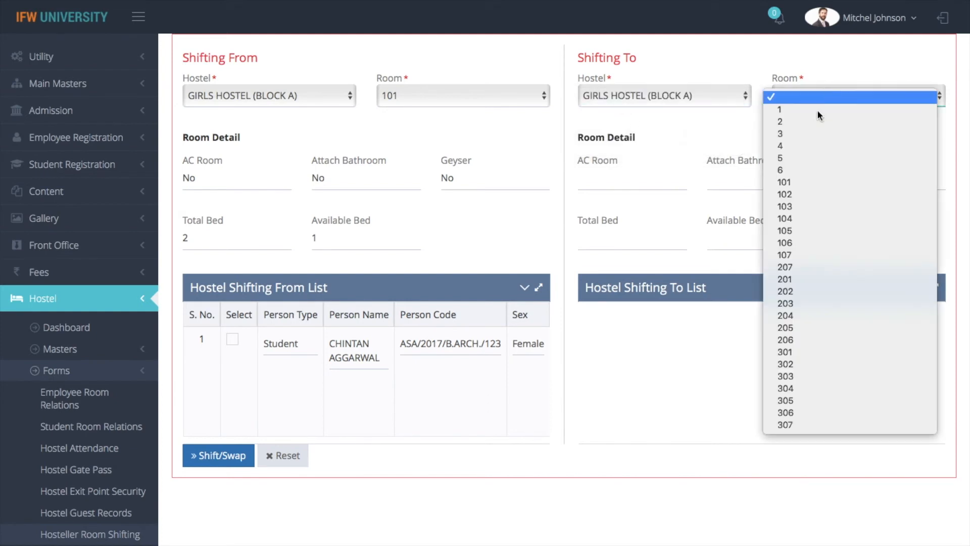
pyautogui.click(794, 195)
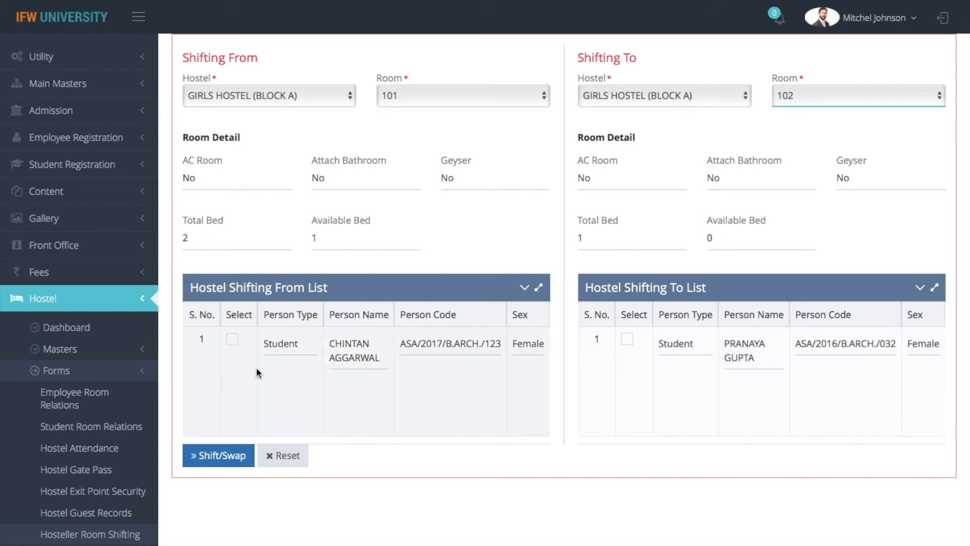
pyautogui.click(233, 340)
pyautogui.click(216, 460)
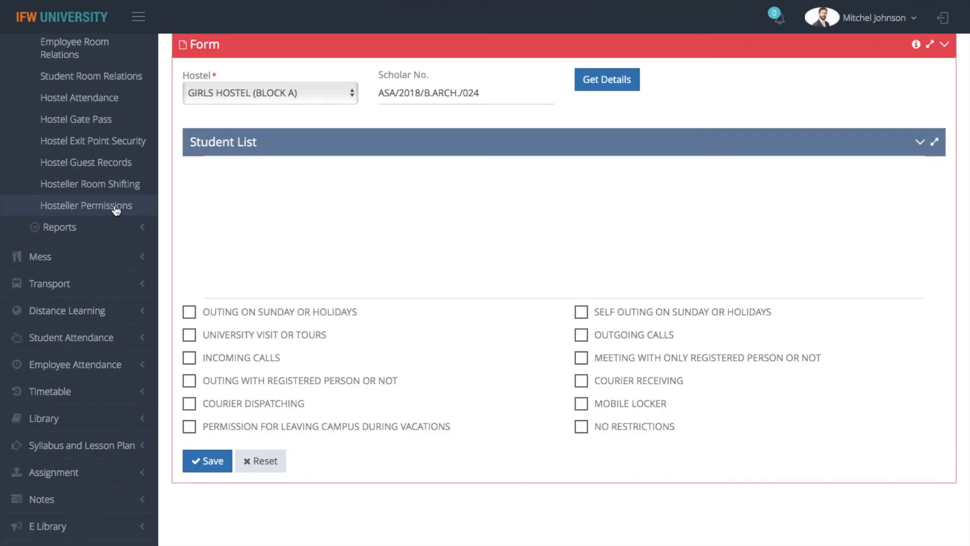
# Start a new hosteller permission entry for GIRLS HOSTEL (BLOCK A).
pyautogui.click(115, 205)
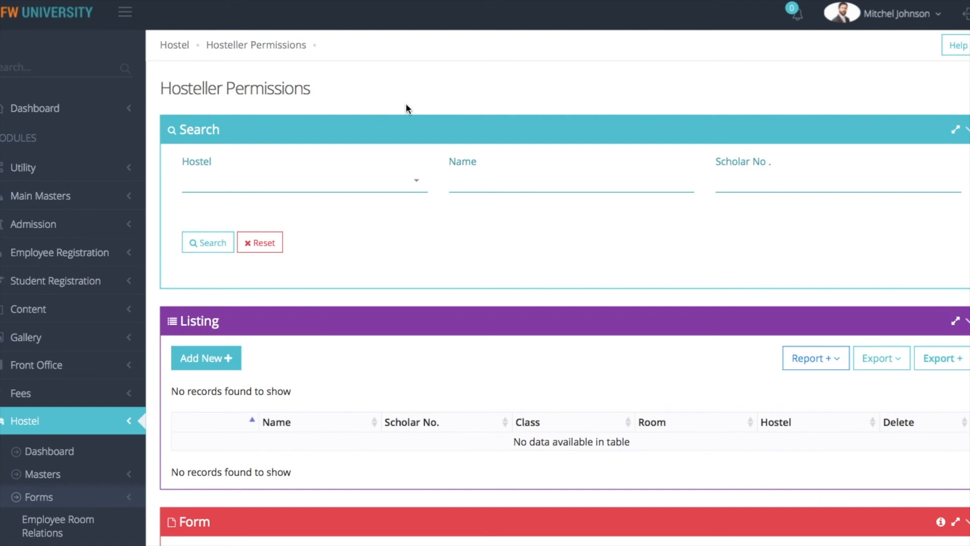
pyautogui.click(217, 360)
pyautogui.click(301, 101)
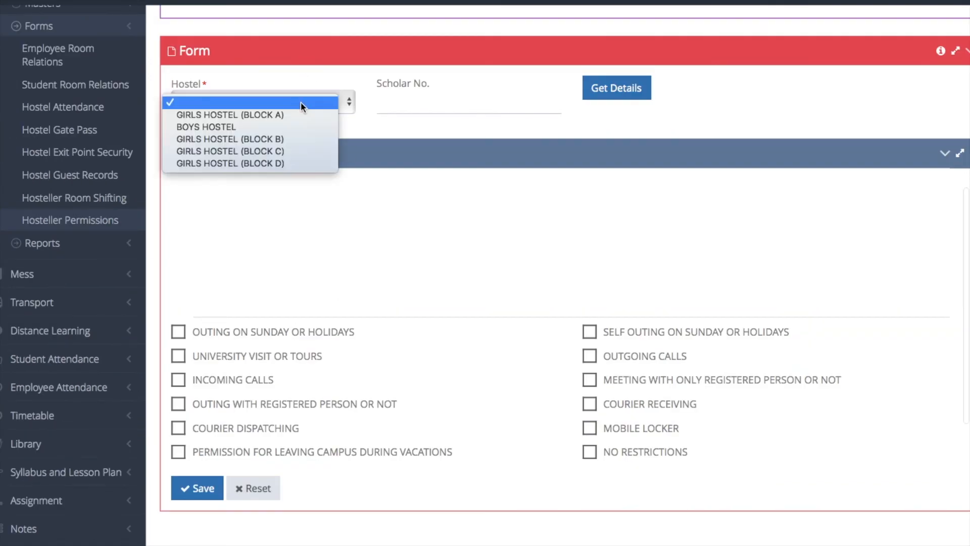
pyautogui.click(328, 112)
# Enter the student's scholar number using the autocomplete suggestion.
pyautogui.click(399, 98)
pyautogui.write('ASA/')
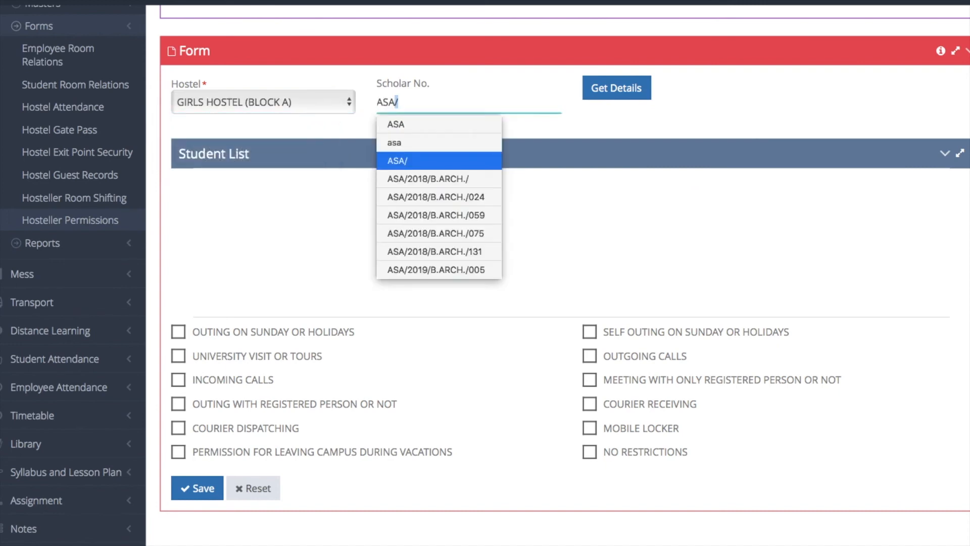
pyautogui.press('Down')
pyautogui.press('Down')
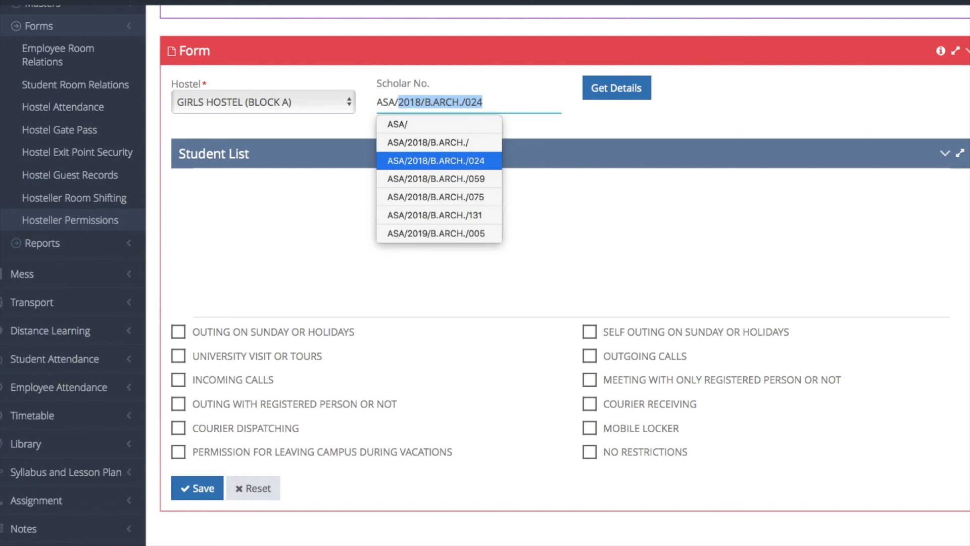
pyautogui.press('Return')
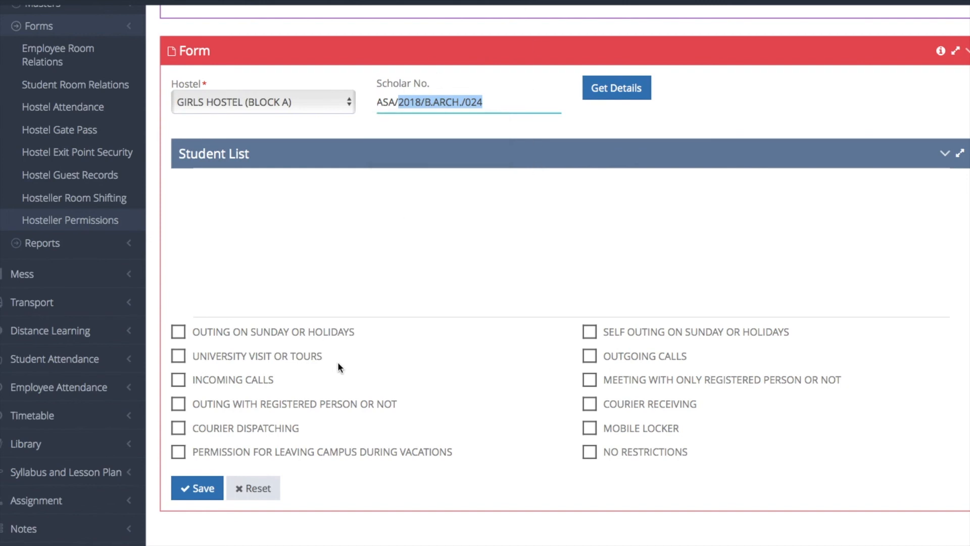
pyautogui.press('Right')
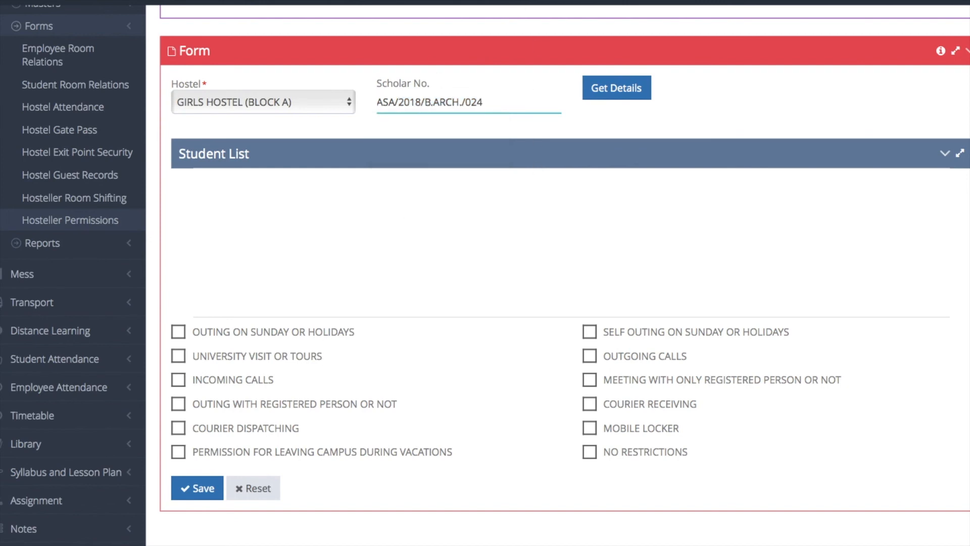
pyautogui.click(386, 329)
pyautogui.scroll(-2, 386, 330)
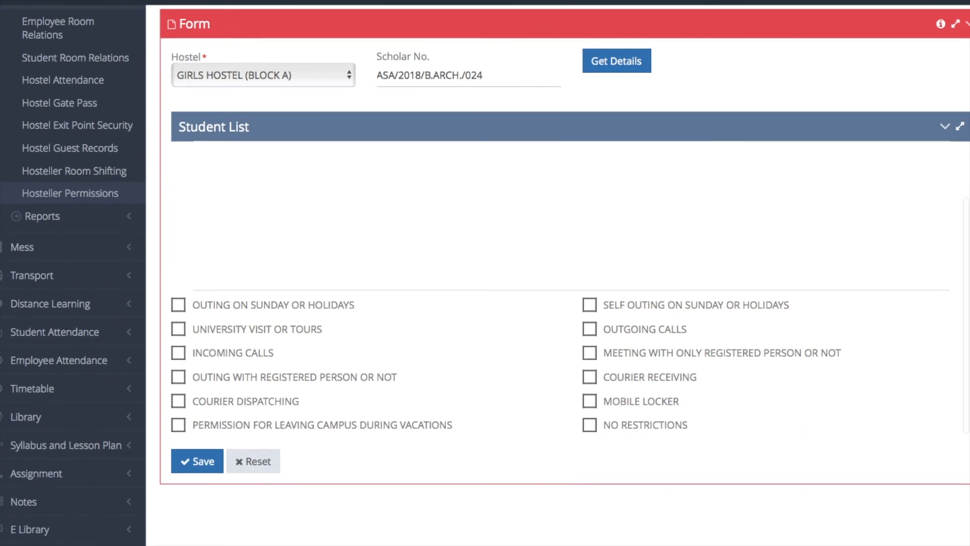
# Allow Sunday/holiday outing, university visits, incoming and outgoing calls, registered-person outing, self outing and mobile locker.
pyautogui.click(178, 228)
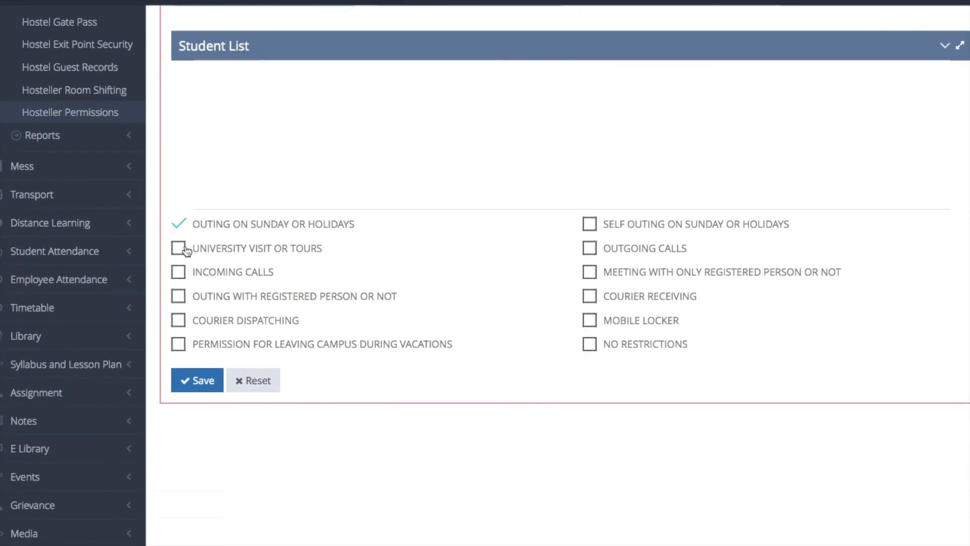
pyautogui.click(178, 248)
pyautogui.click(181, 275)
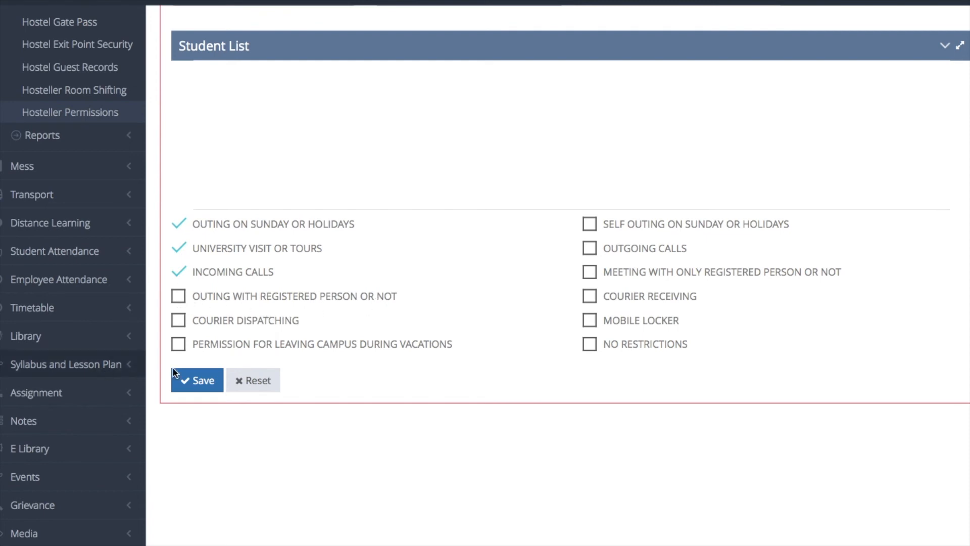
pyautogui.click(178, 298)
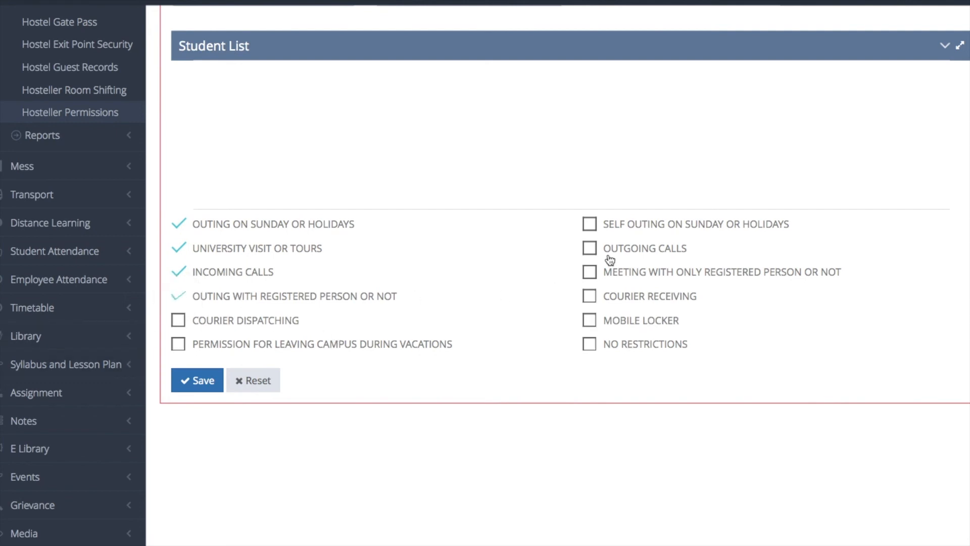
pyautogui.click(589, 223)
pyautogui.click(590, 247)
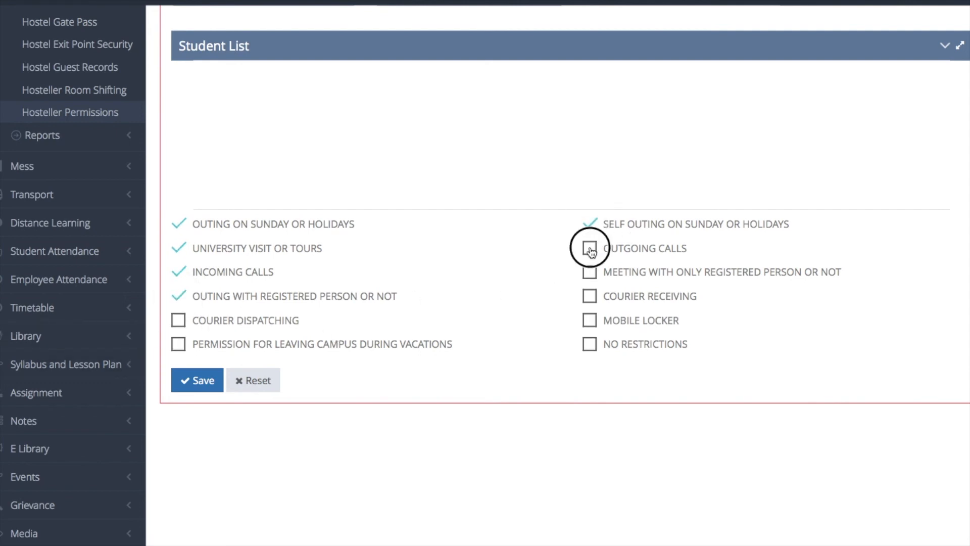
pyautogui.click(590, 324)
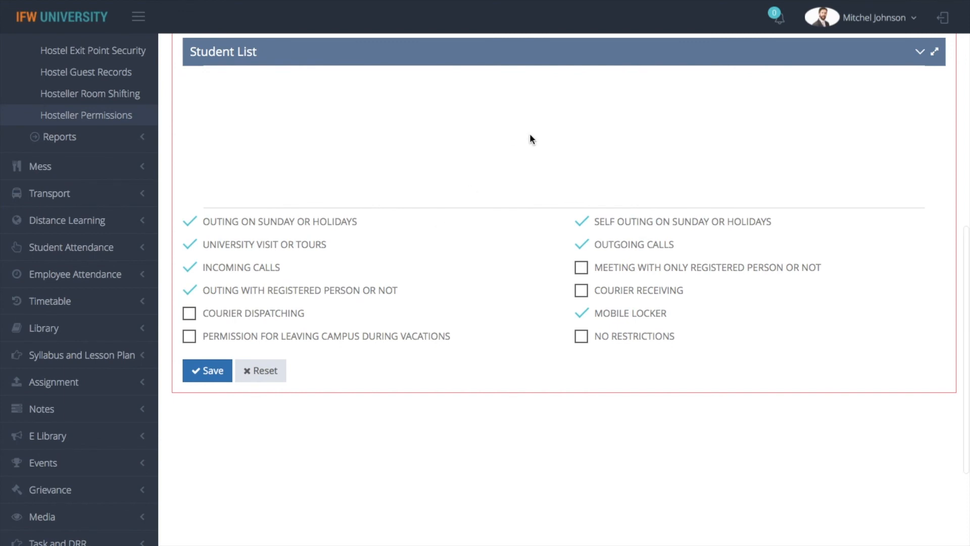
# Save the student's permissions, then expand the hostel Reports menu.
pyautogui.scroll(3, 529, 133)
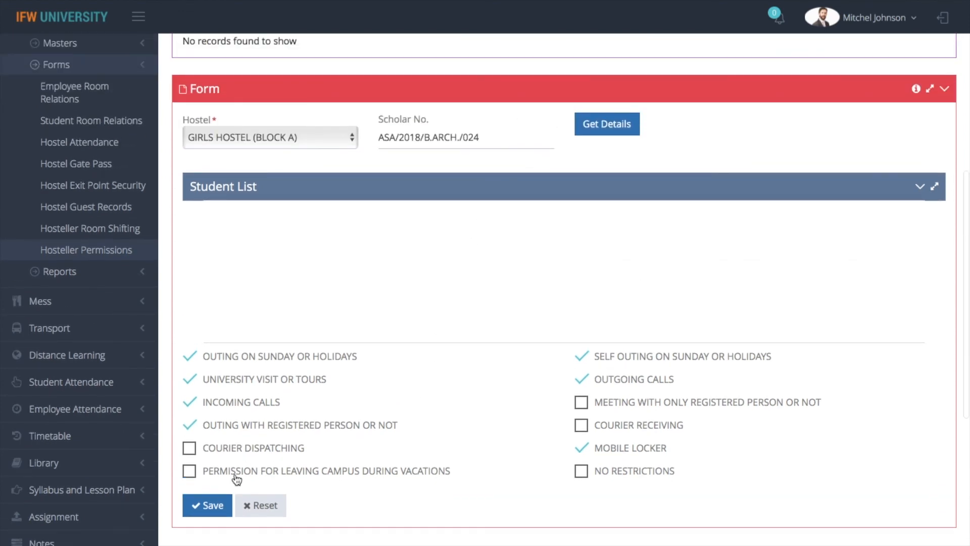
pyautogui.click(220, 510)
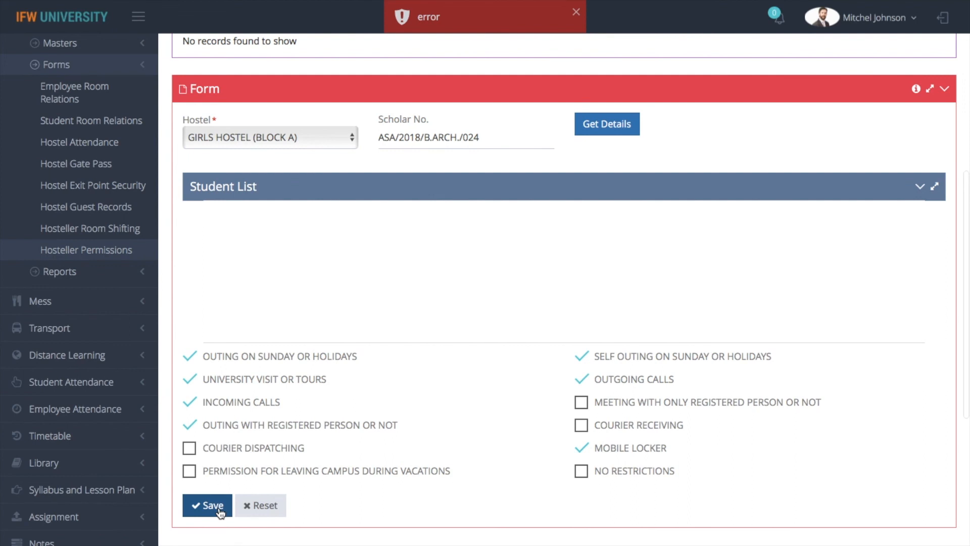
pyautogui.click(76, 271)
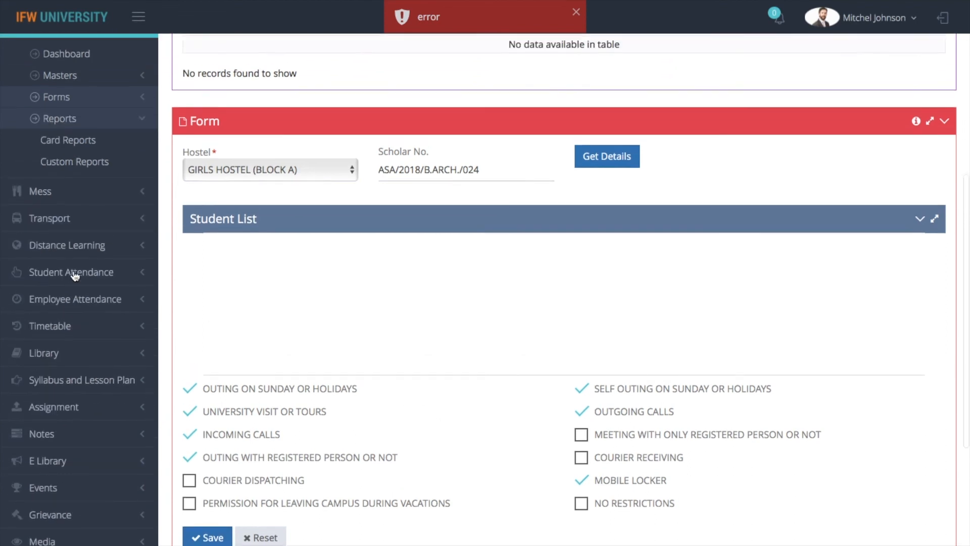
pyautogui.scroll(2, 76, 273)
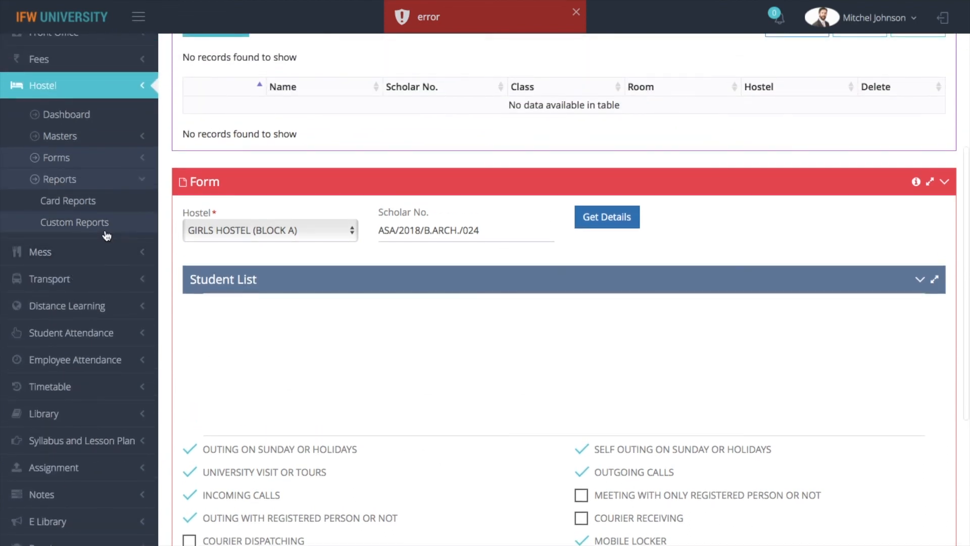
# Print the Hostel Gate Pass template from Custom Reports and return to the ERP tab.
pyautogui.click(106, 236)
pyautogui.click(487, 142)
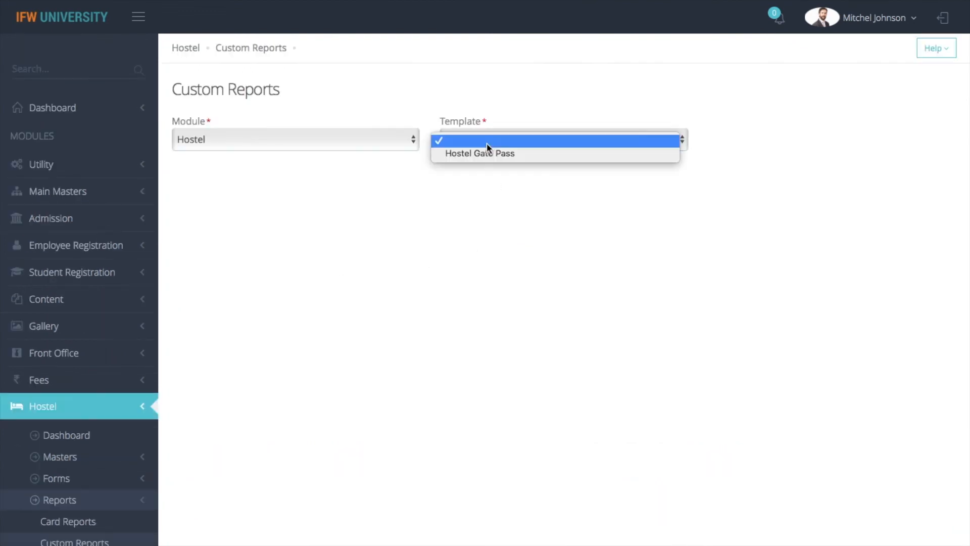
pyautogui.click(487, 154)
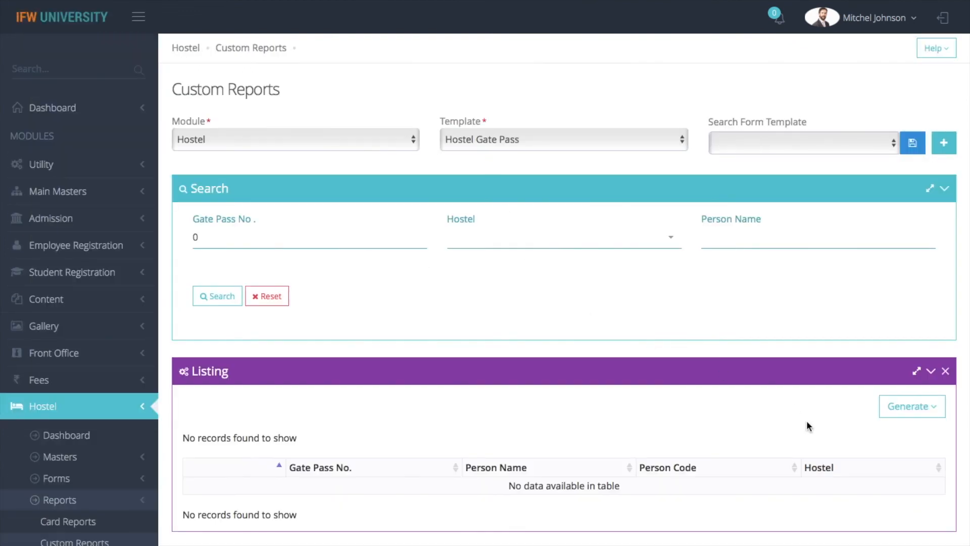
pyautogui.click(919, 410)
pyautogui.click(864, 434)
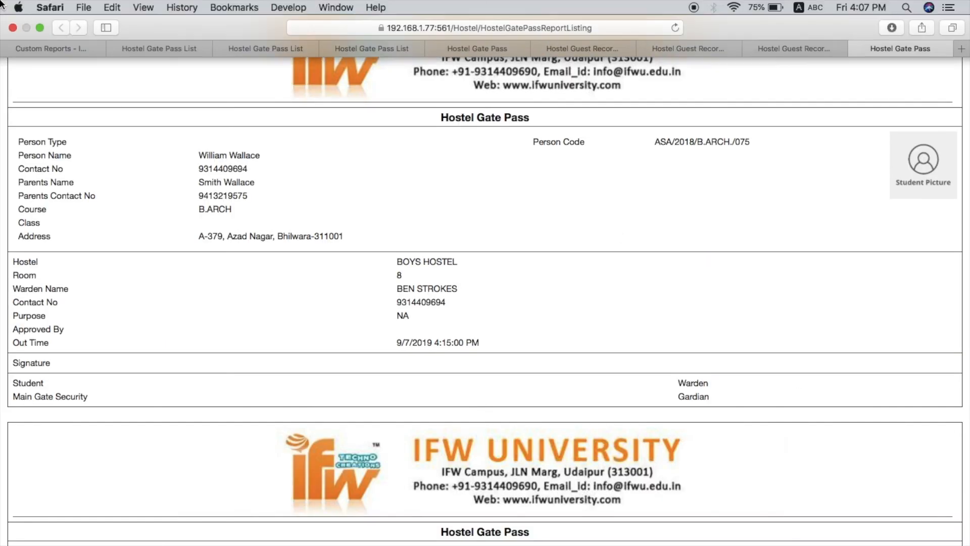
pyautogui.click(50, 47)
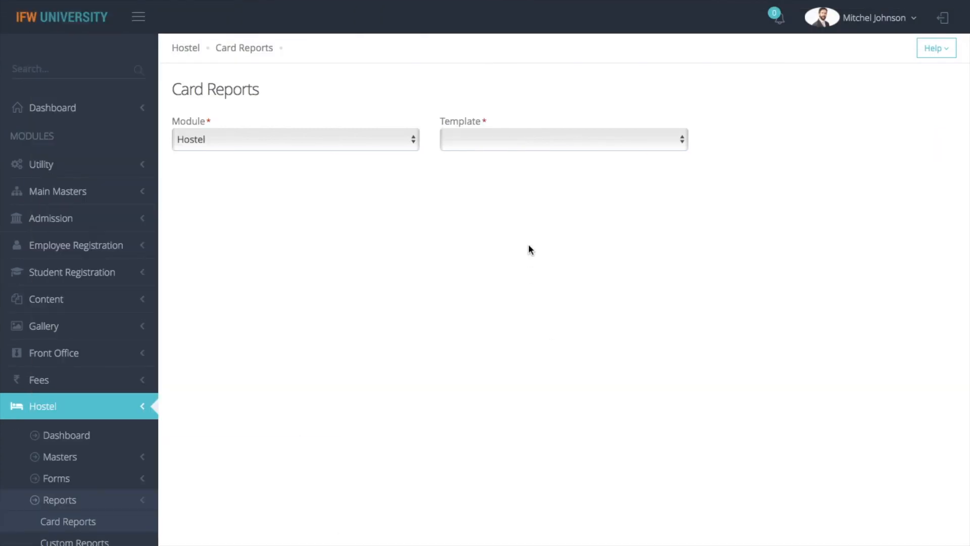
# Select the Hostel I Card template in Card Reports and print the hostel identity cards.
pyautogui.click(534, 144)
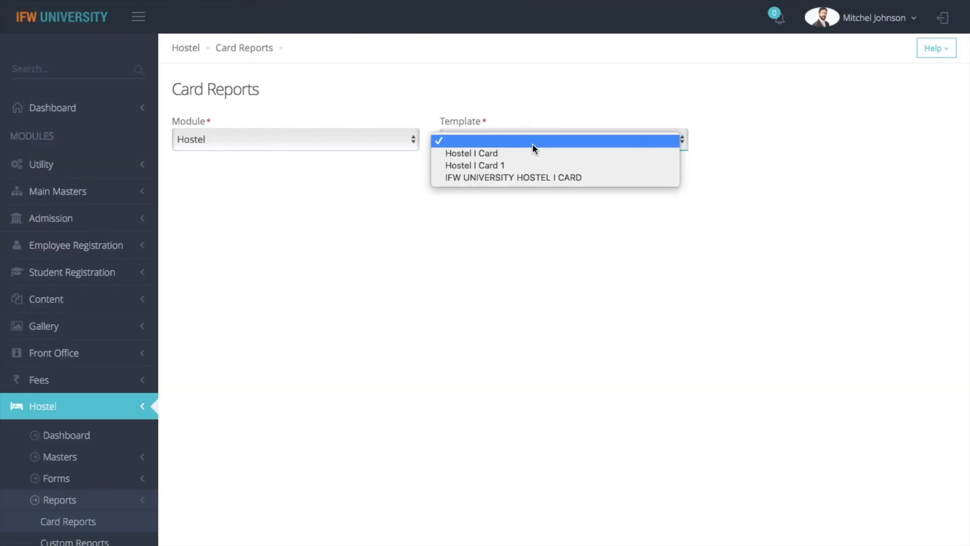
pyautogui.click(530, 154)
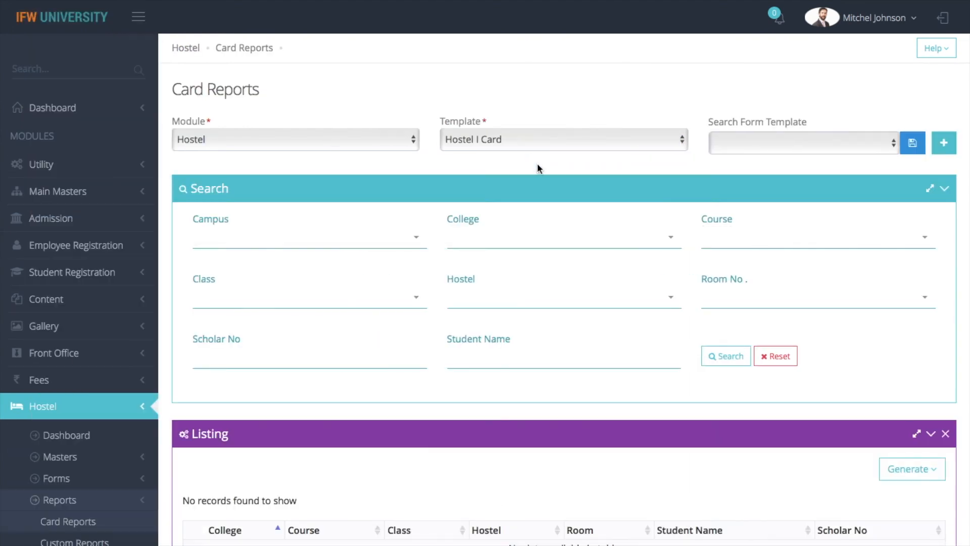
pyautogui.click(924, 470)
pyautogui.click(850, 502)
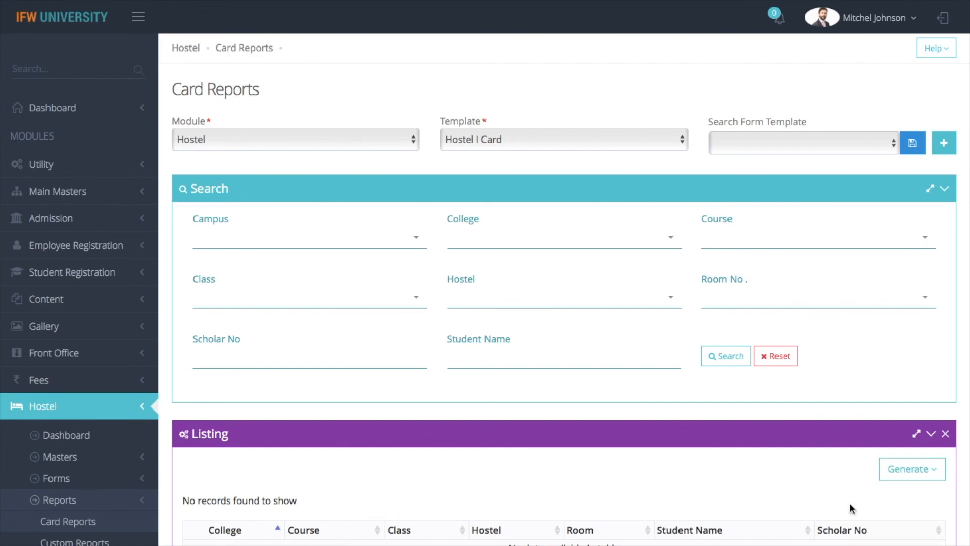